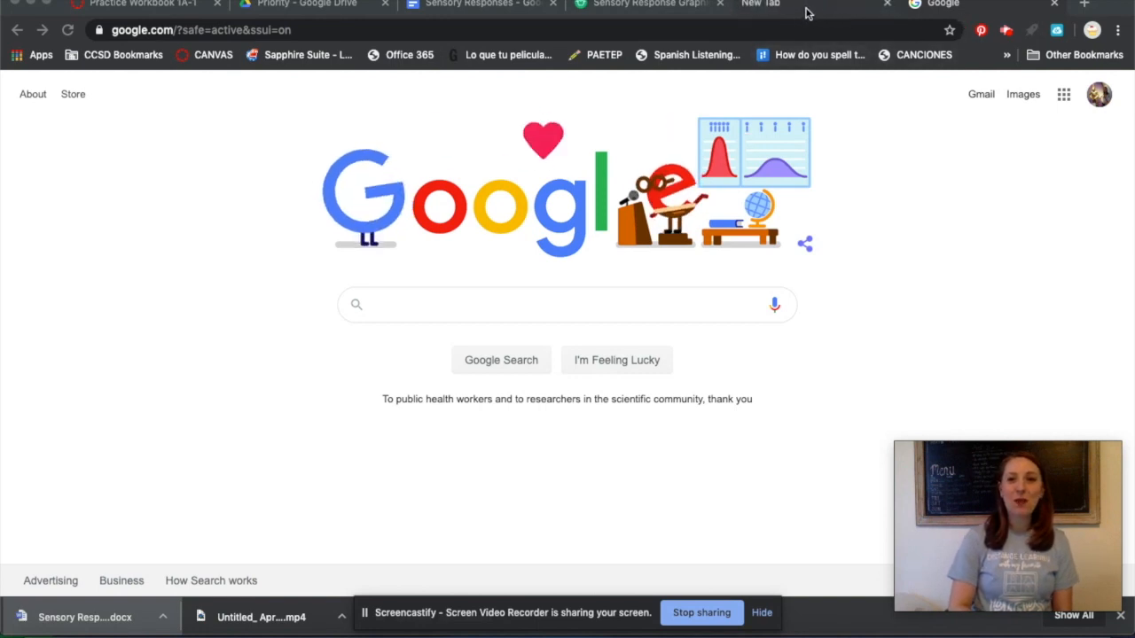
Step: Go to the website teachersdiscovery.com in the Google browser tab
{"action": "left_click", "coordinate": [942, 9]}
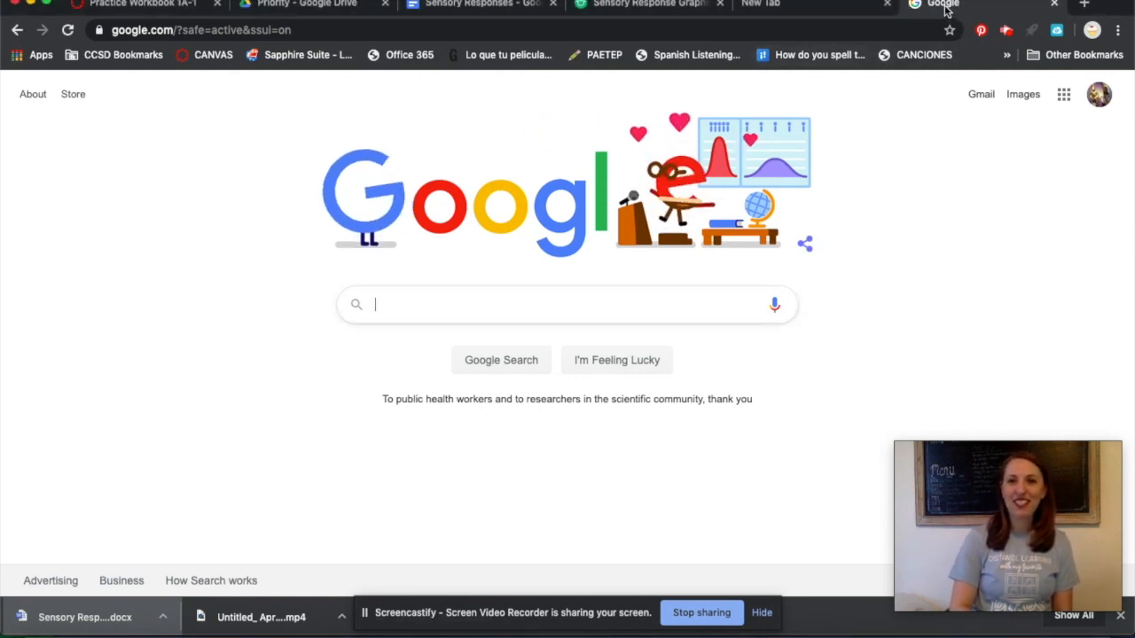
{"action": "left_click", "coordinate": [730, 30]}
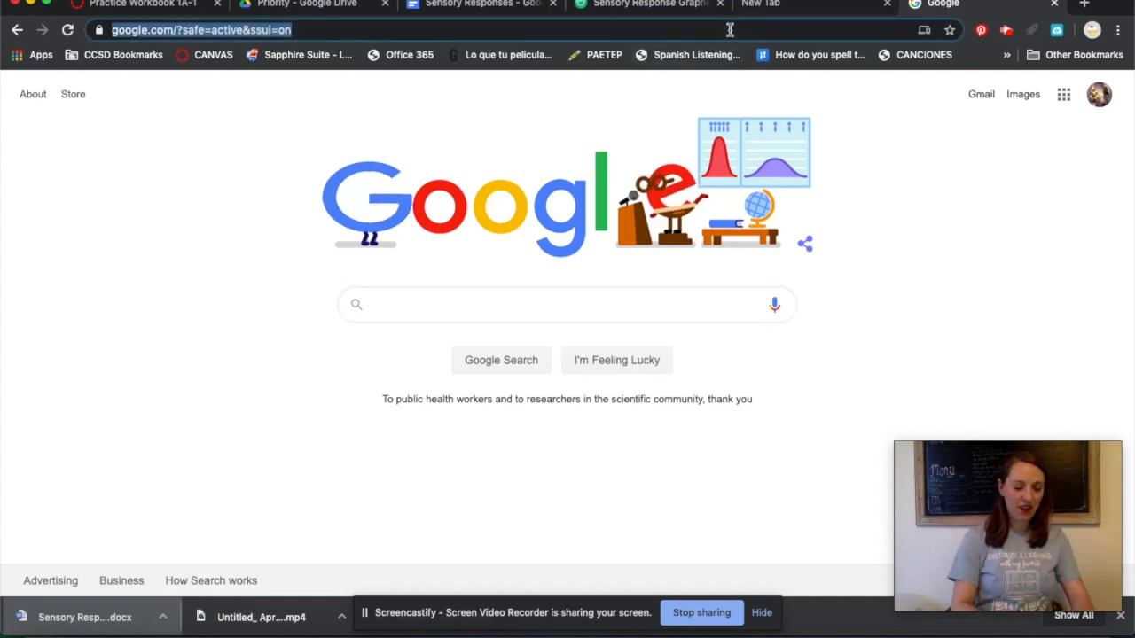
{"action": "type", "text": "teachewr"}
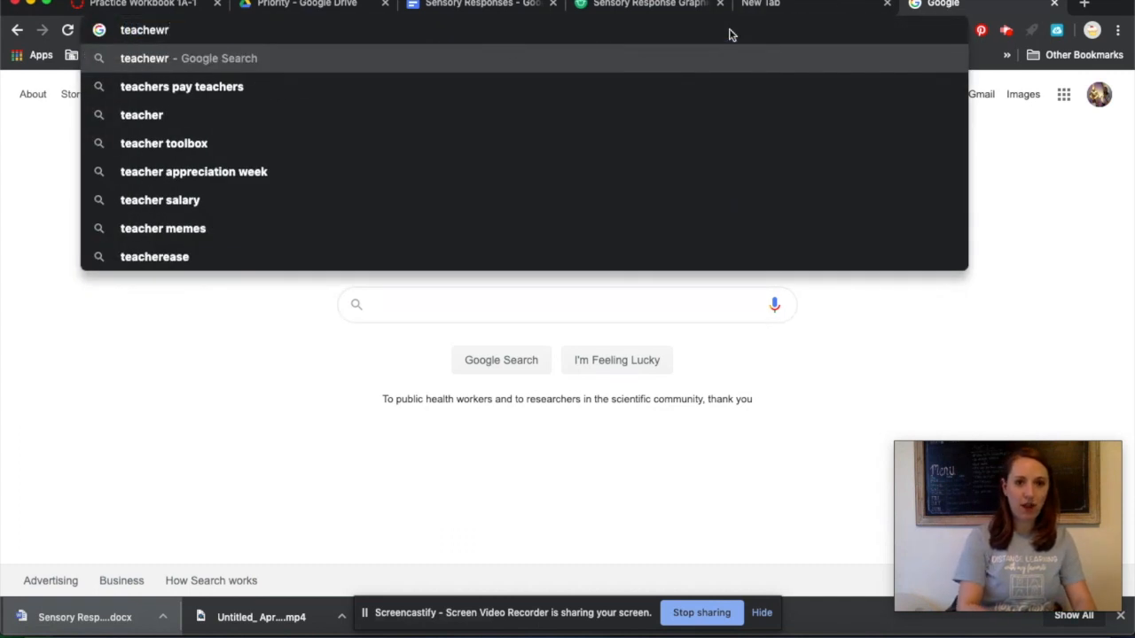
{"action": "type", "text": "\\"}
{"action": "key", "text": "BackSpace"}
{"action": "key", "text": "BackSpace"}
{"action": "type", "text": "\\\\"}
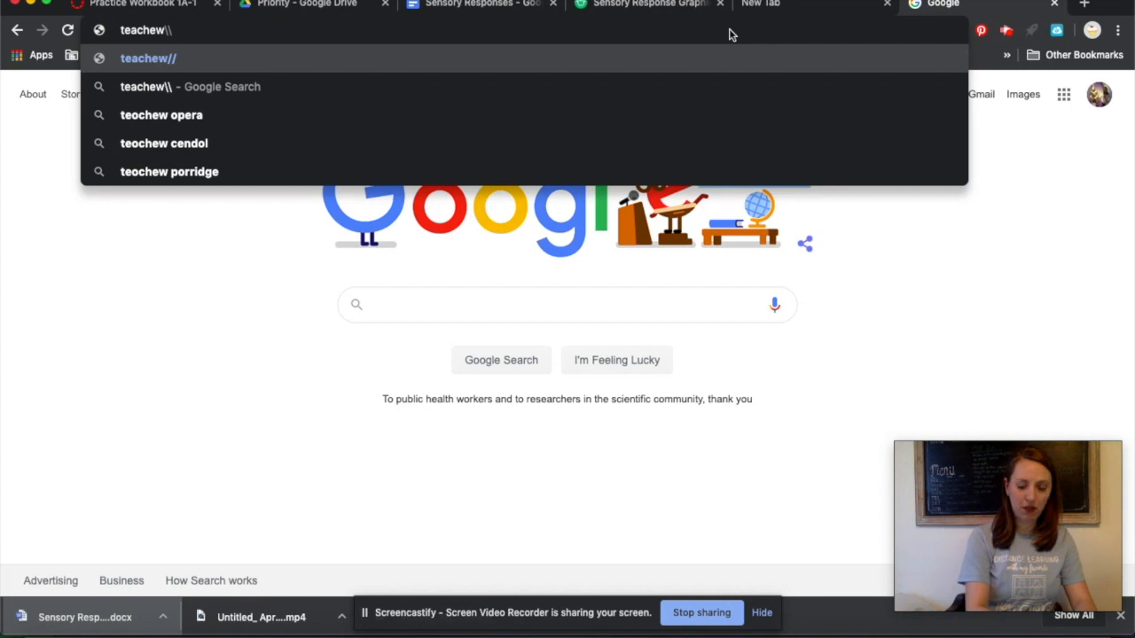
{"action": "key", "text": "BackSpace"}
{"action": "key", "text": "BackSpace"}
{"action": "key", "text": "BackSpace"}
{"action": "type", "text": "rsdiscovery.com"}
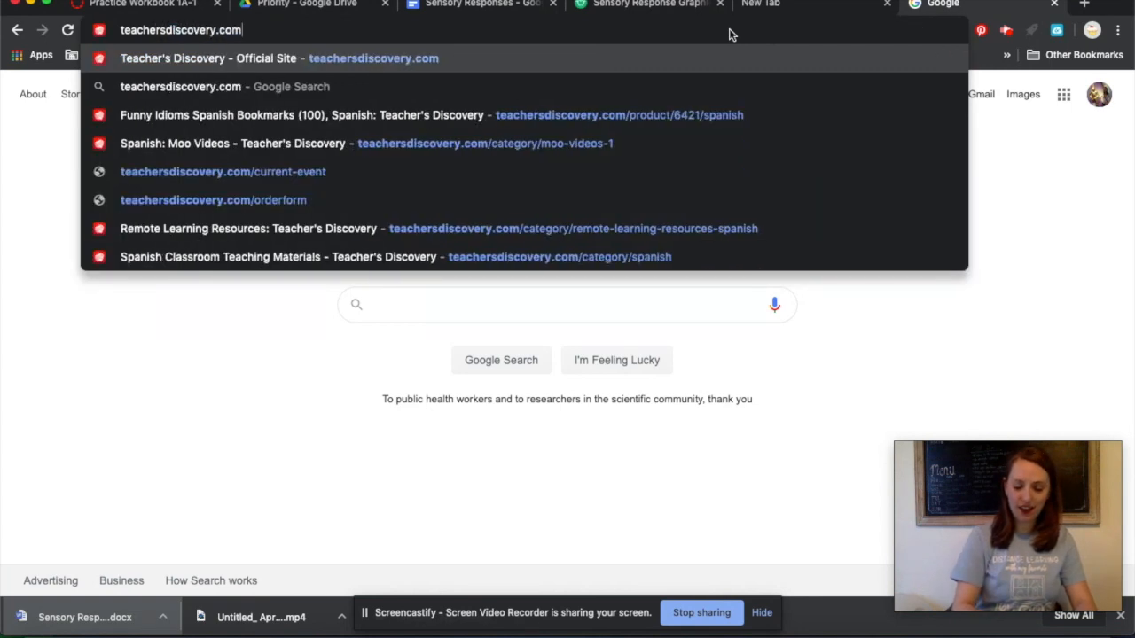
{"action": "key", "text": "Return"}
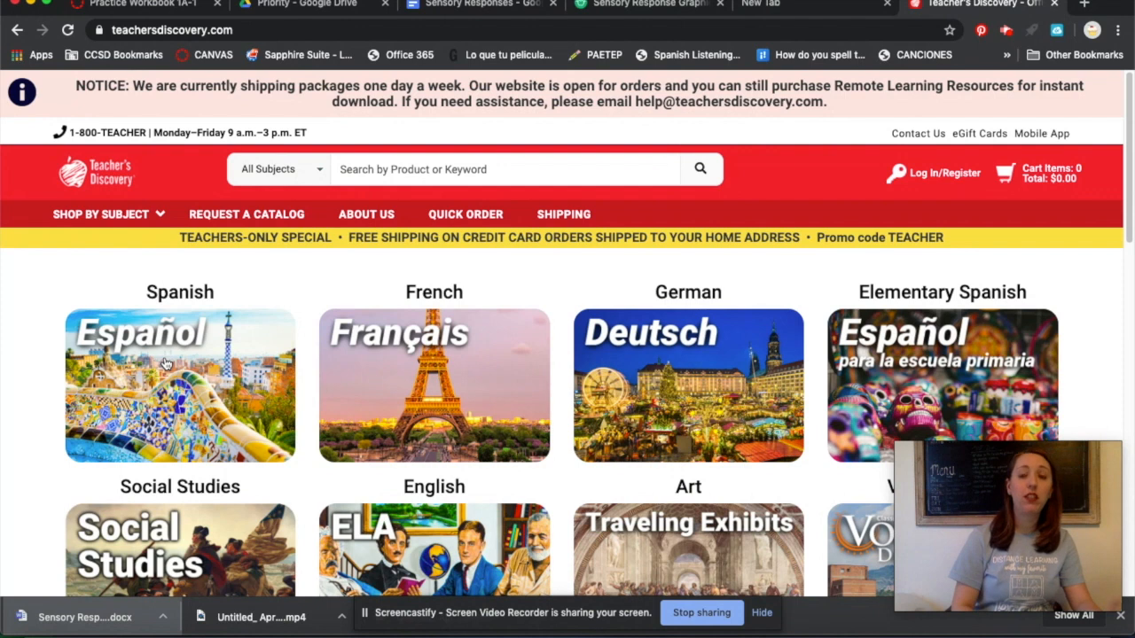
Step: Open the Spanish subject page and go to its Videos category
{"action": "left_click", "coordinate": [165, 364]}
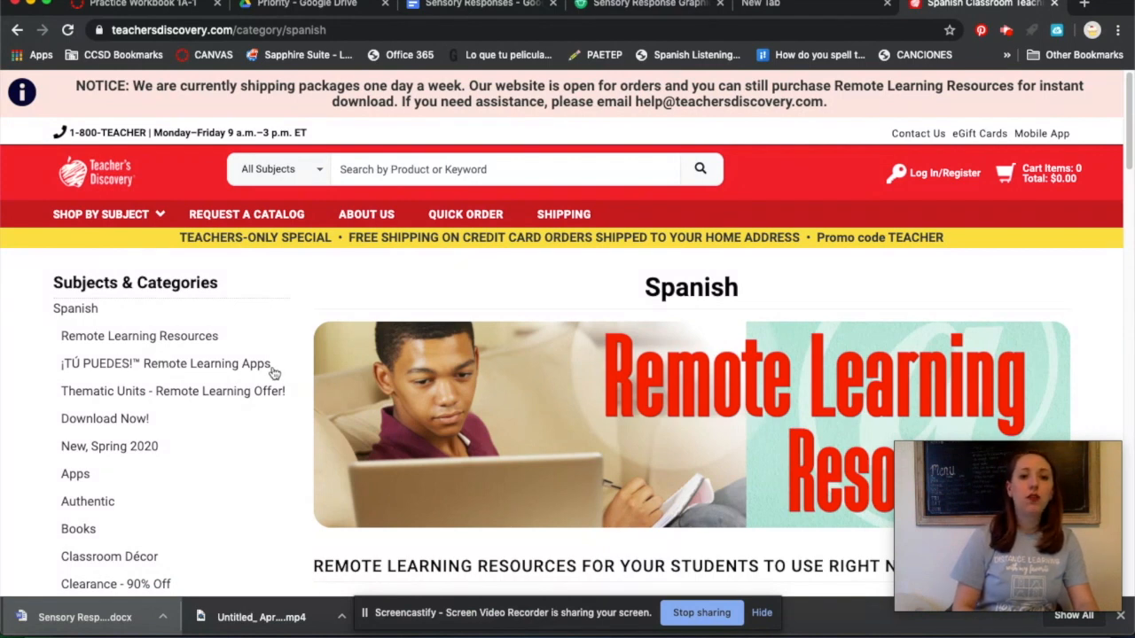
{"action": "scroll", "coordinate": [278, 376], "scroll_direction": "down", "scroll_amount": 1}
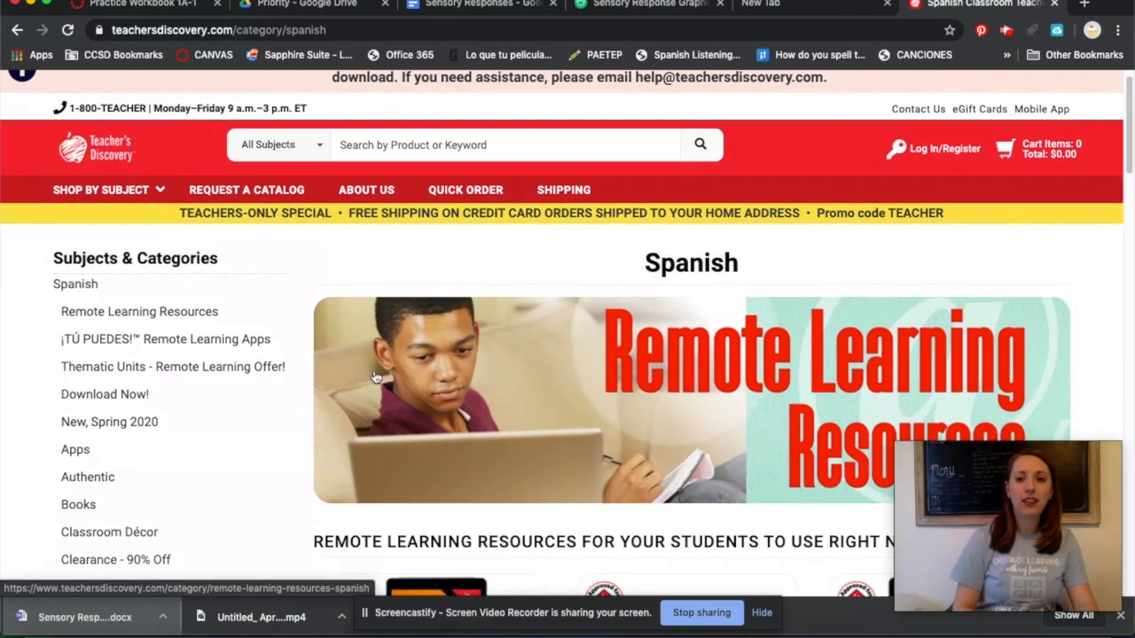
{"action": "scroll", "coordinate": [376, 378], "scroll_direction": "down", "scroll_amount": 2}
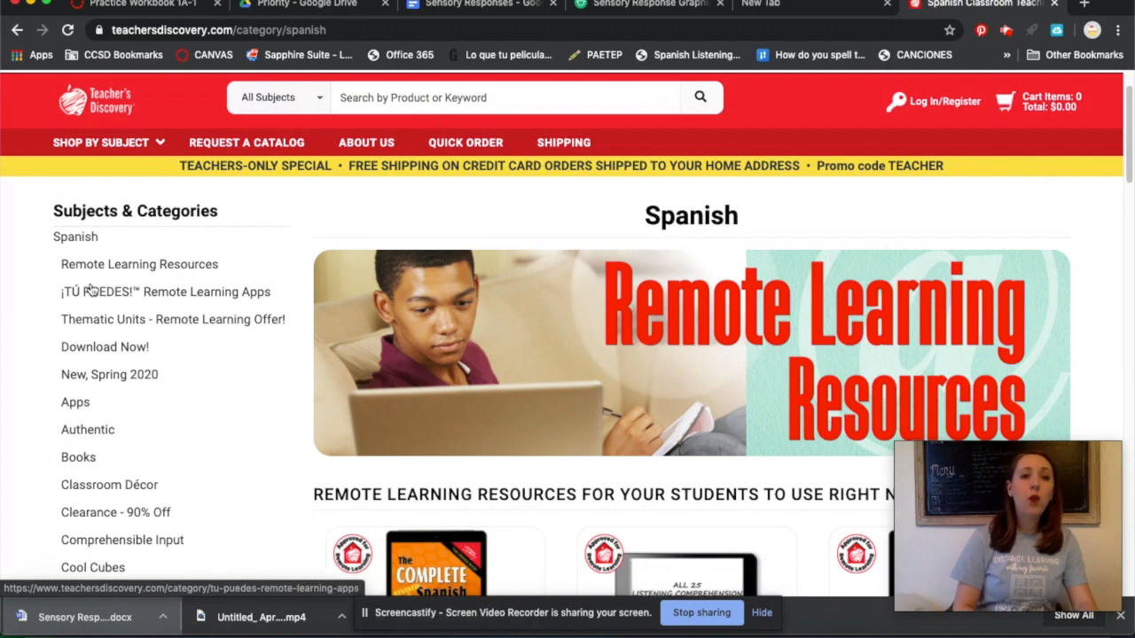
{"action": "scroll", "coordinate": [91, 293], "scroll_direction": "down", "scroll_amount": 5}
{"action": "scroll", "coordinate": [95, 303], "scroll_direction": "down", "scroll_amount": 8}
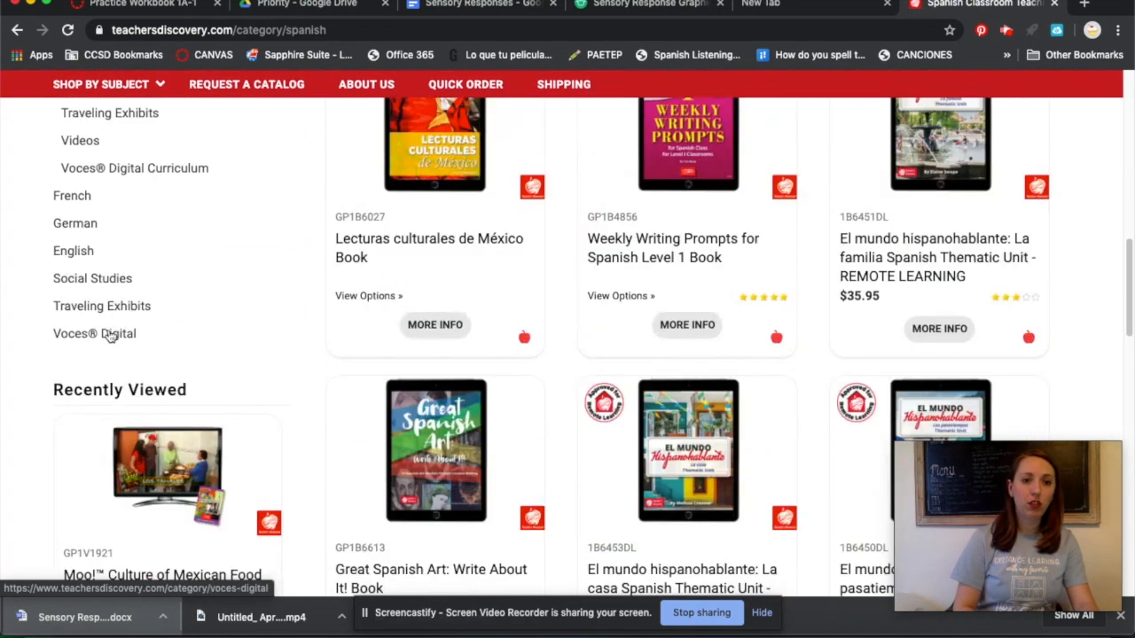
{"action": "scroll", "coordinate": [94, 296], "scroll_direction": "up", "scroll_amount": 1}
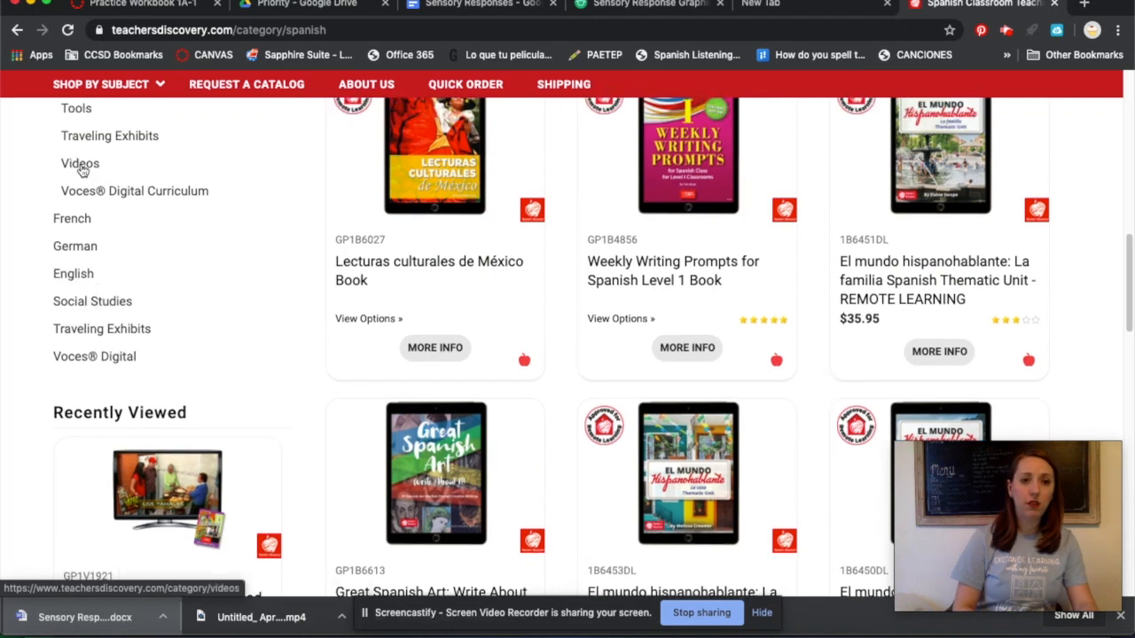
{"action": "left_click", "coordinate": [80, 169]}
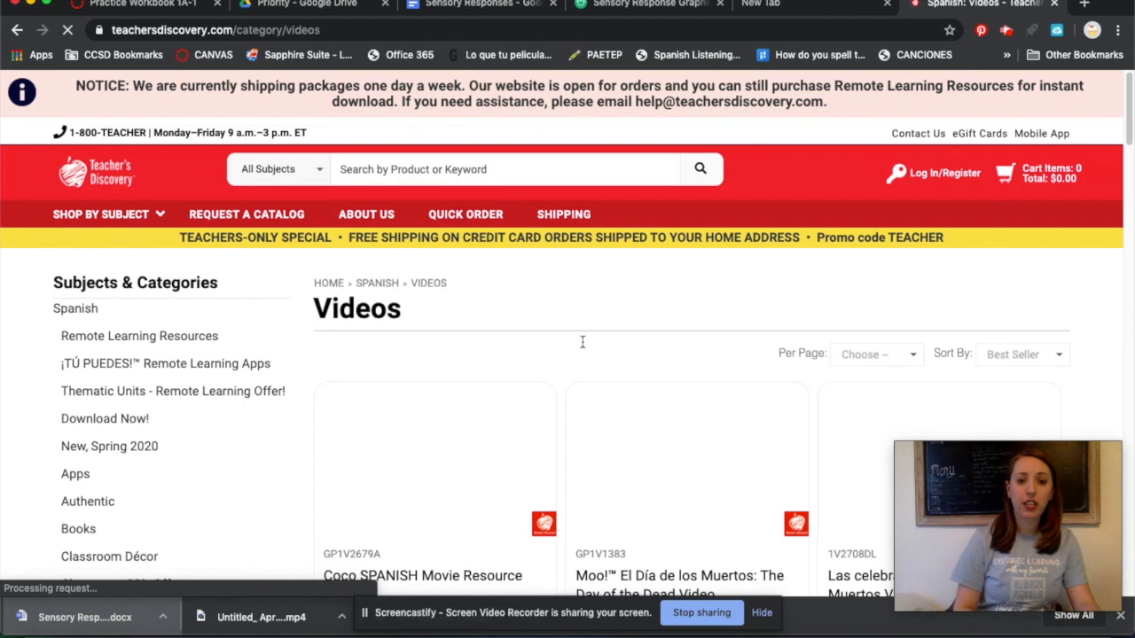
Step: Set the video listing to 10 items per page, sorted by Best Seller
{"action": "left_click", "coordinate": [864, 359]}
{"action": "left_click", "coordinate": [866, 369]}
{"action": "left_click", "coordinate": [984, 359]}
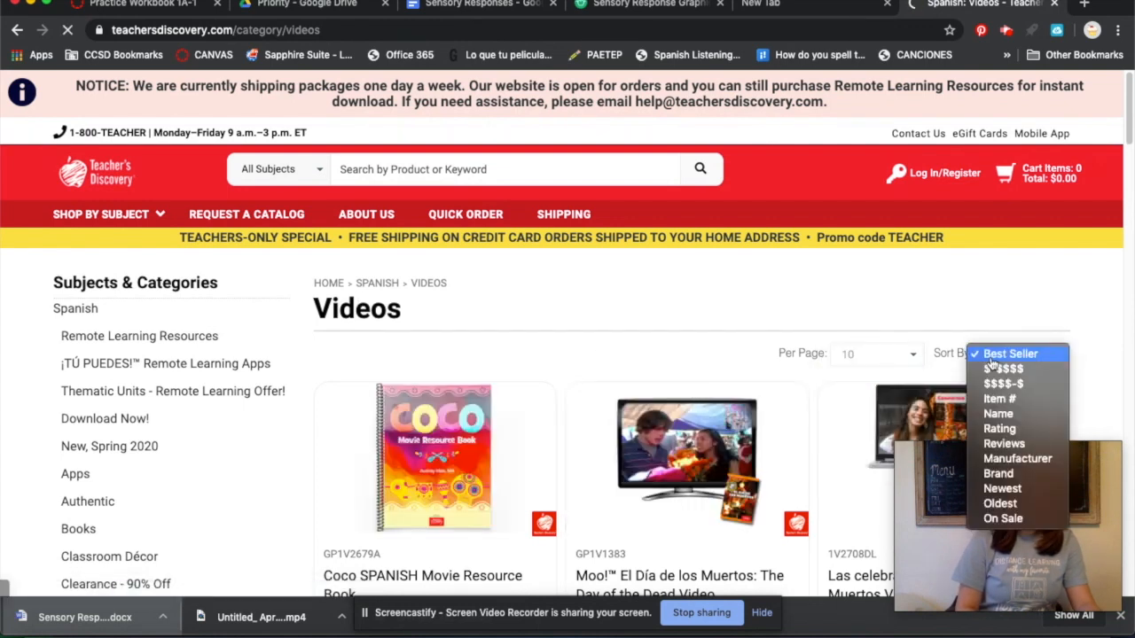
{"action": "left_click", "coordinate": [992, 355]}
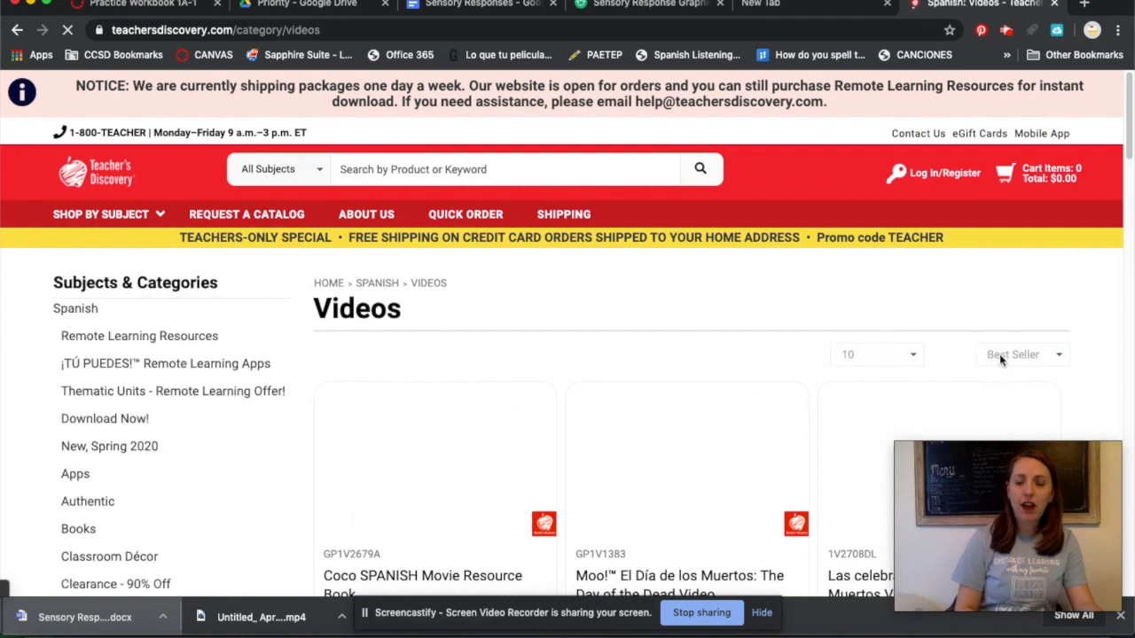
Step: Search the store across all subjects for "Culture of Mexican Food"
{"action": "left_click", "coordinate": [479, 168]}
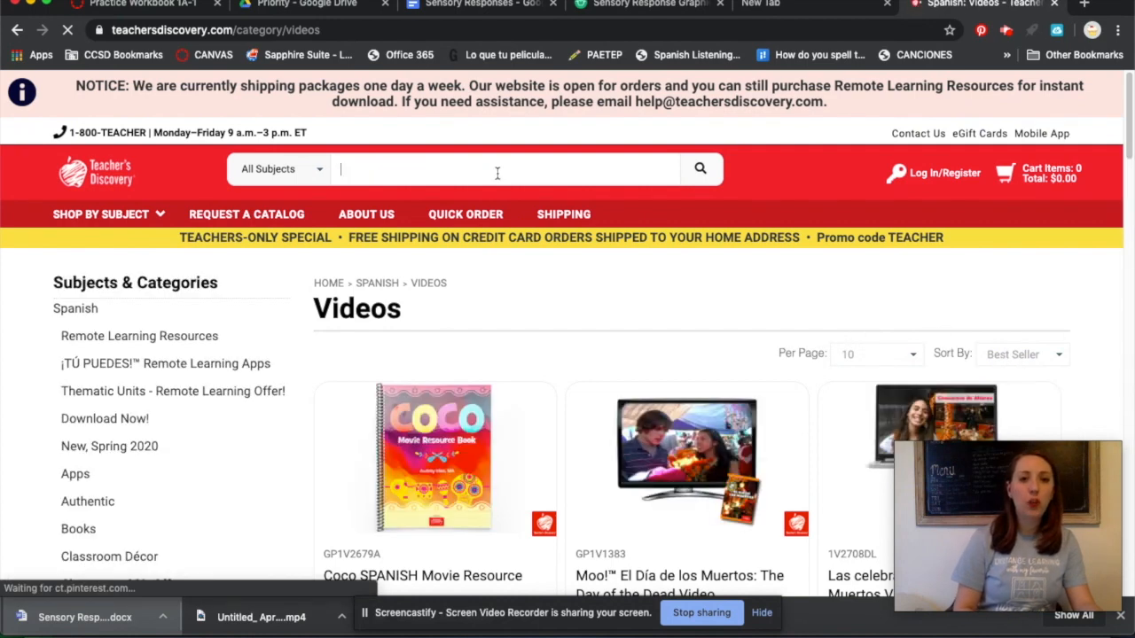
{"action": "type", "text": "Cult"}
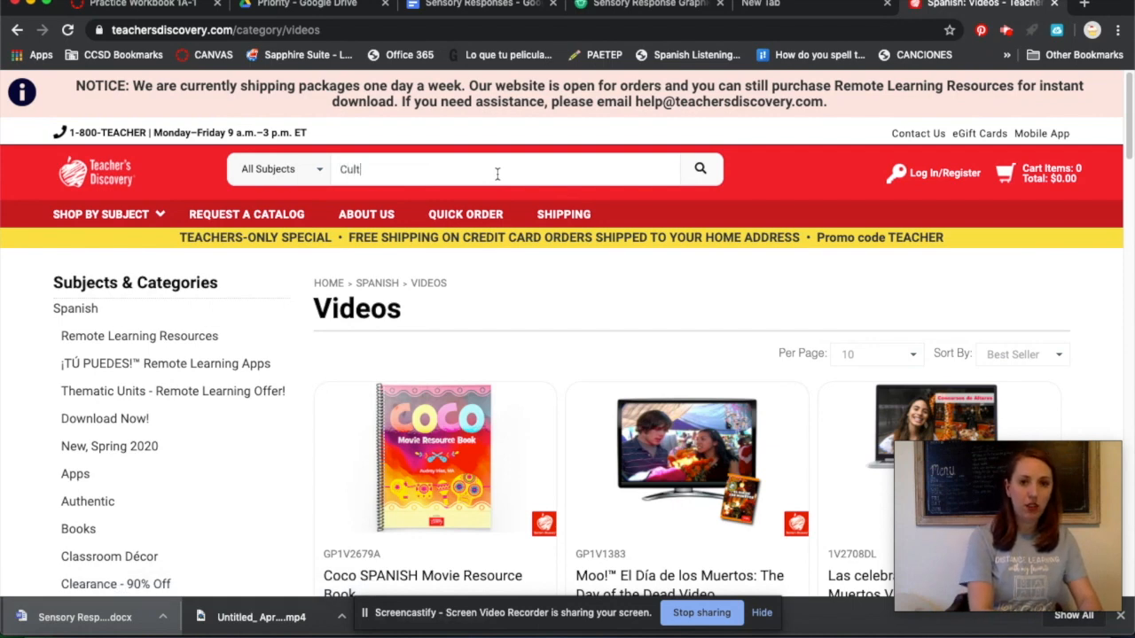
{"action": "type", "text": "ure of "}
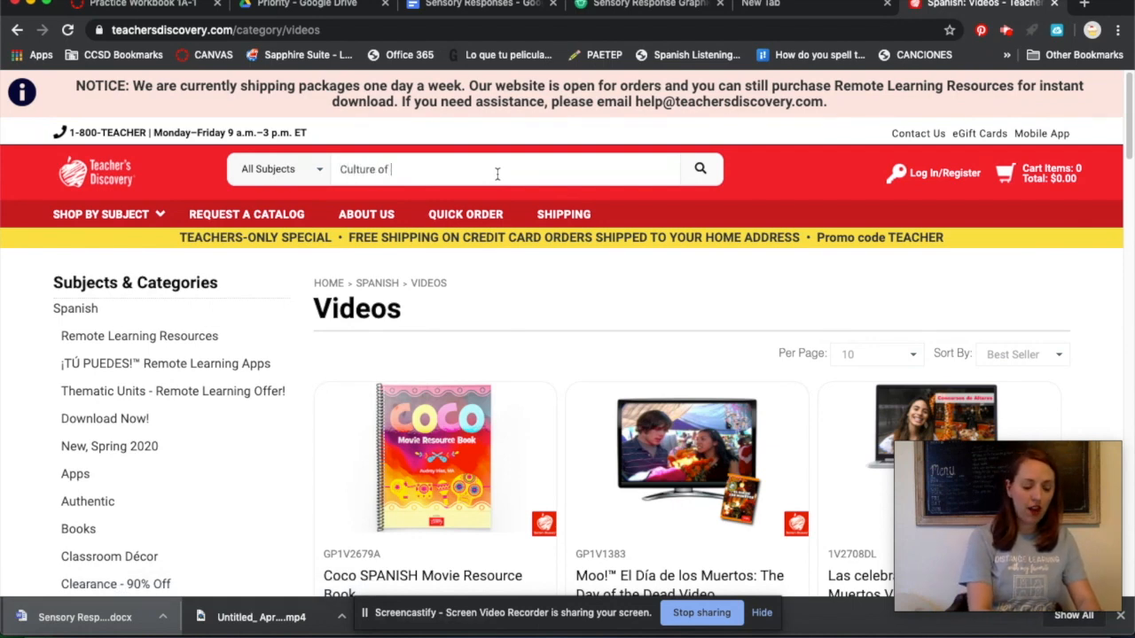
{"action": "type", "text": "Mexican Fo"}
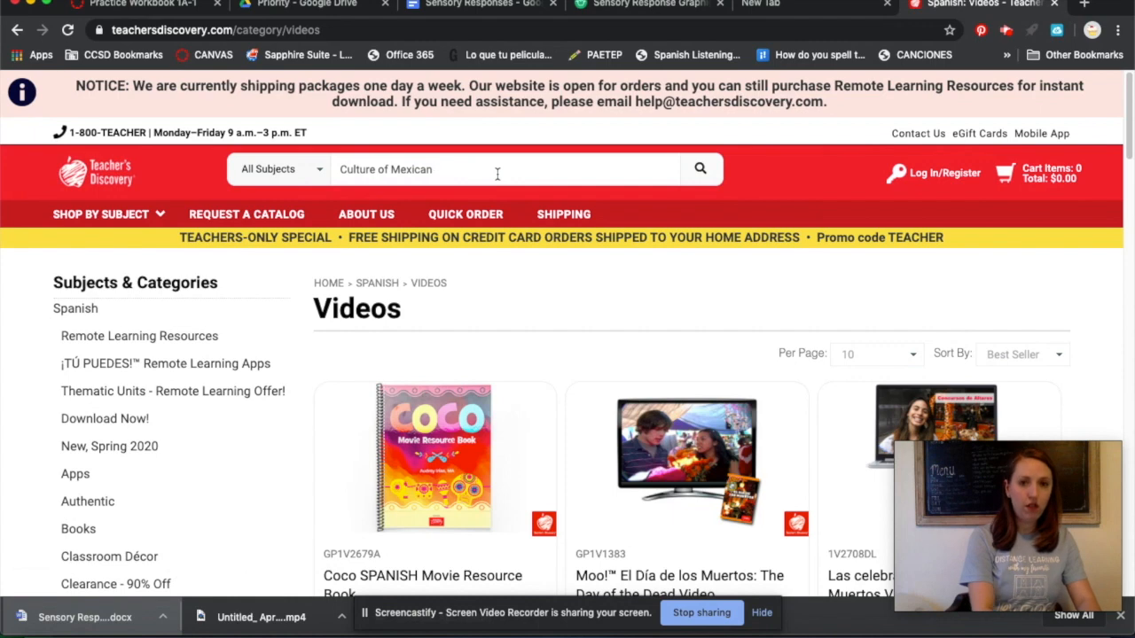
{"action": "key", "text": "Return"}
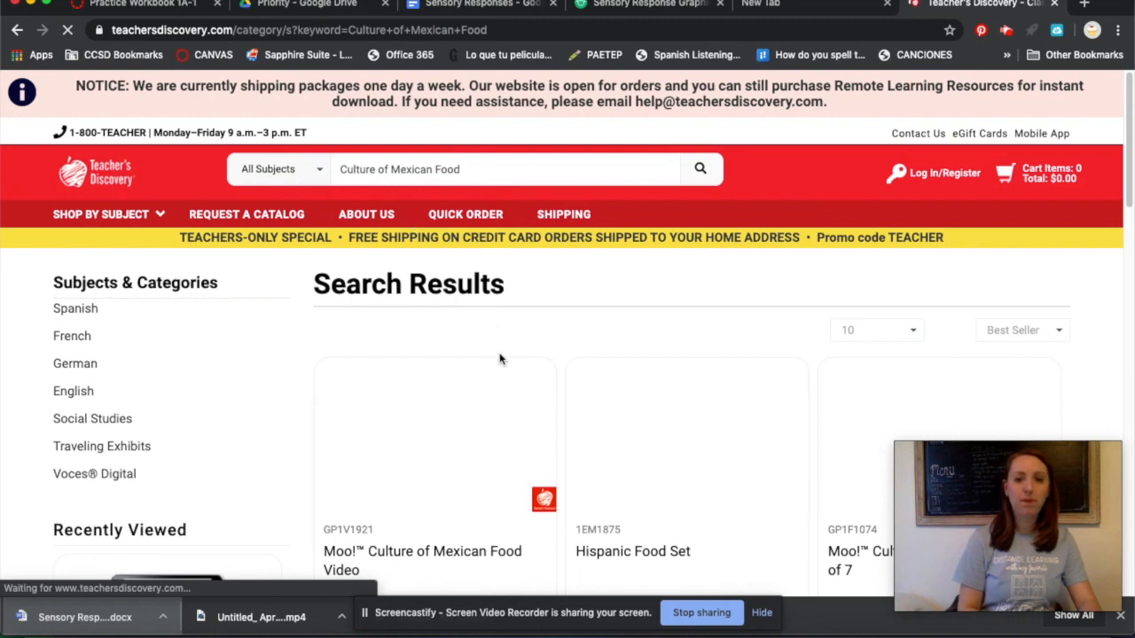
Step: Open the product page of the Moo! Culture of Mexican Food Video from the search results
{"action": "scroll", "coordinate": [499, 360], "scroll_direction": "down", "scroll_amount": 2}
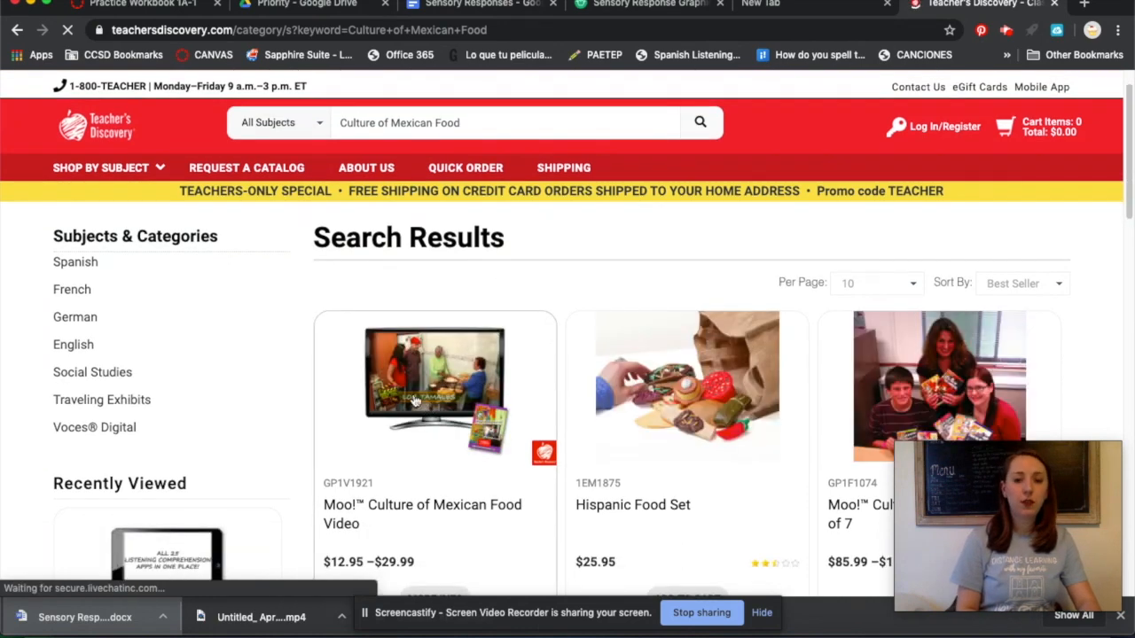
{"action": "scroll", "coordinate": [412, 415], "scroll_direction": "down", "scroll_amount": 1}
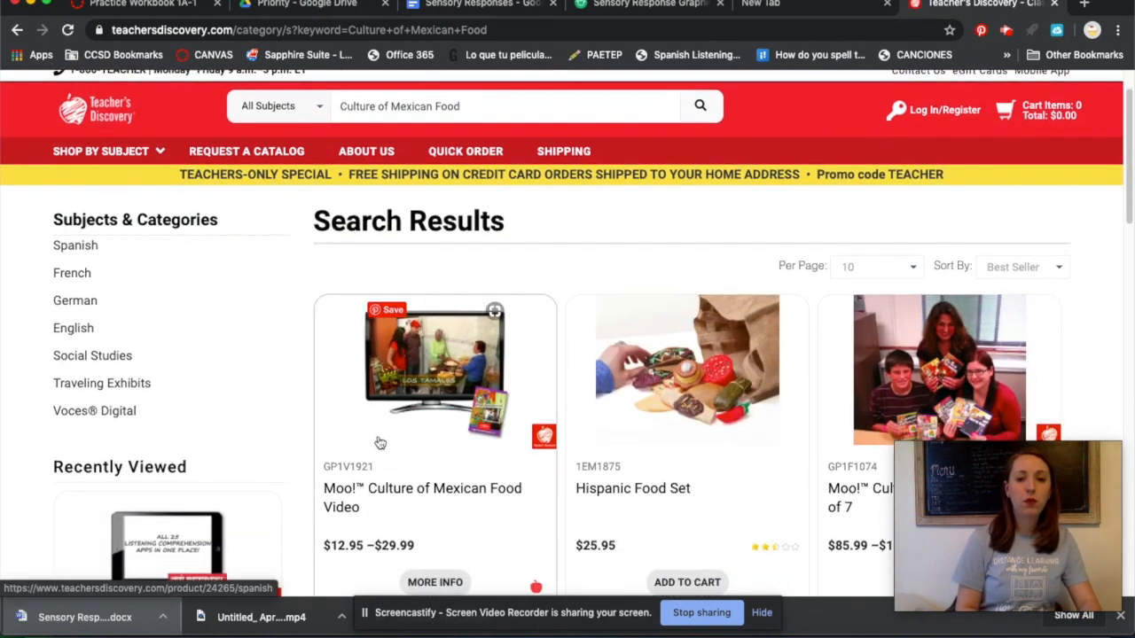
{"action": "left_click", "coordinate": [423, 419]}
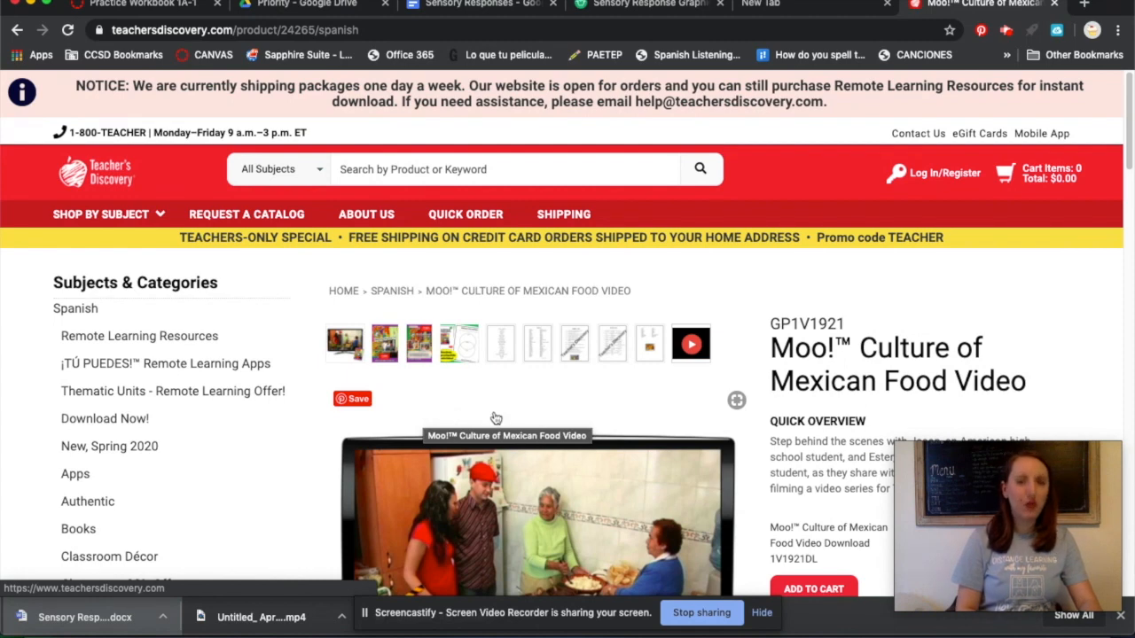
Step: Examine the video's overview and the prices of its download, DVD and activity packet options
{"action": "scroll", "coordinate": [762, 445], "scroll_direction": "down", "scroll_amount": 4}
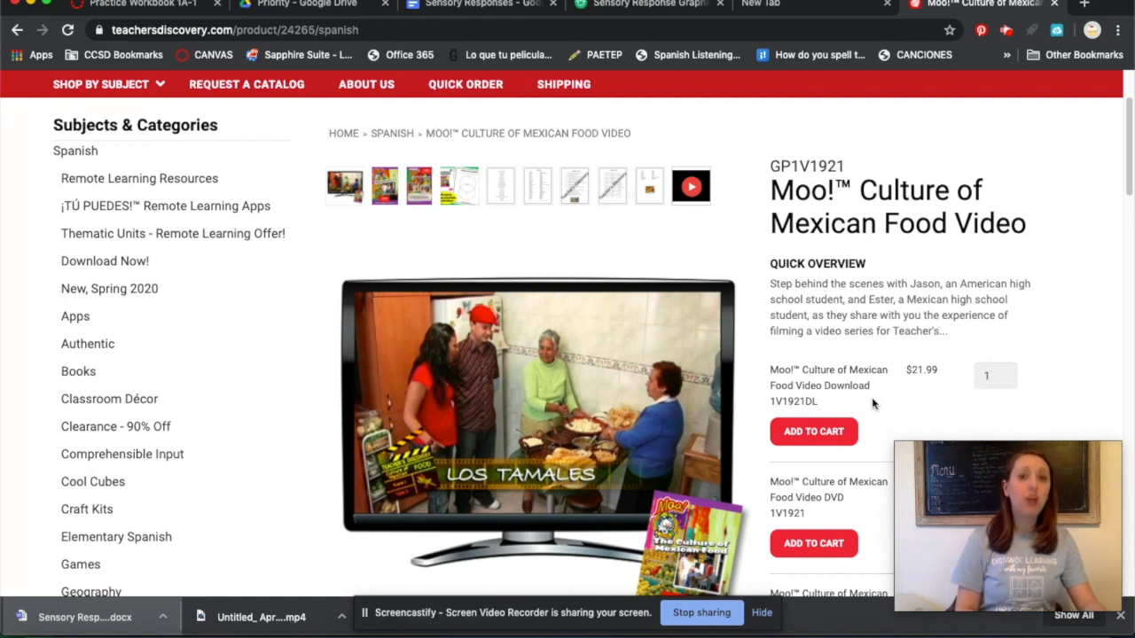
{"action": "scroll", "coordinate": [875, 411], "scroll_direction": "down", "scroll_amount": 2}
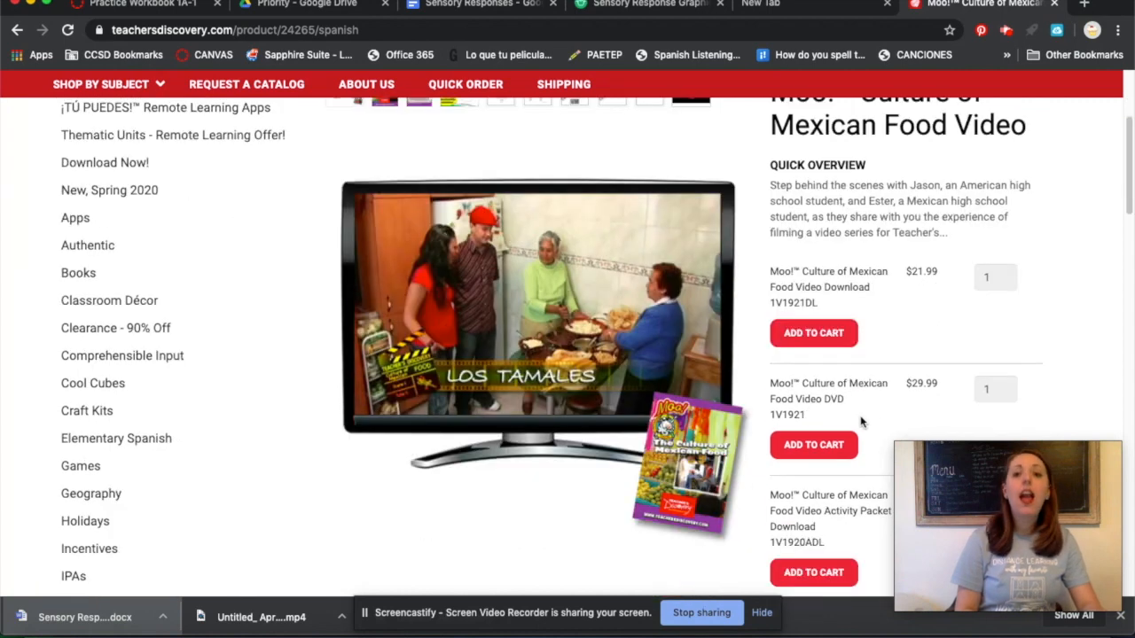
{"action": "scroll", "coordinate": [865, 413], "scroll_direction": "down", "scroll_amount": 1}
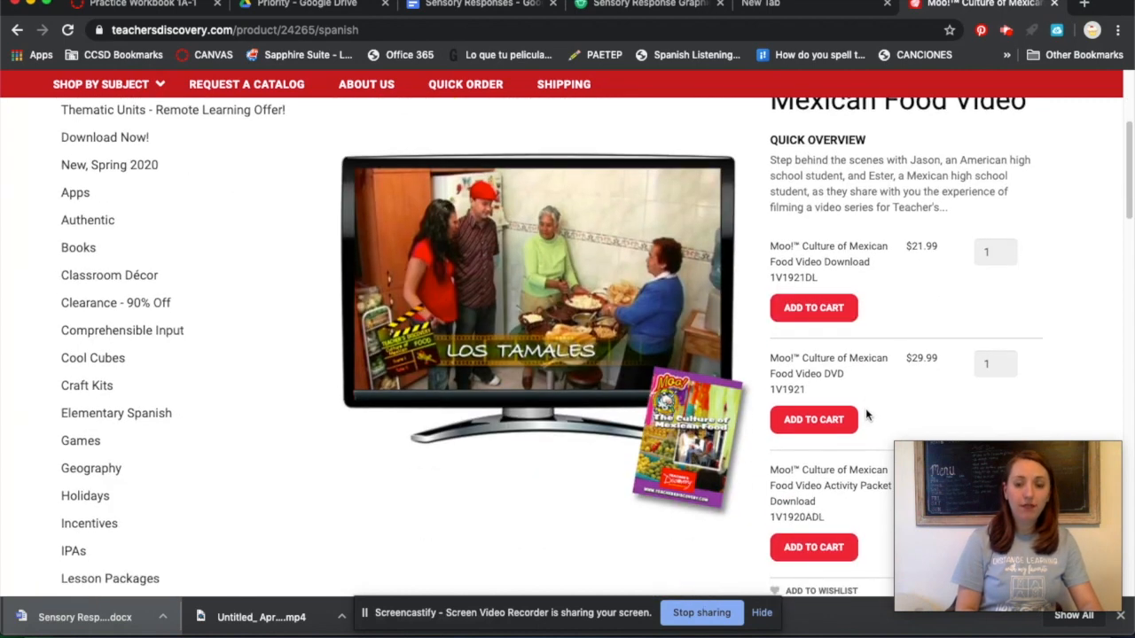
{"action": "scroll", "coordinate": [865, 413], "scroll_direction": "down", "scroll_amount": 3}
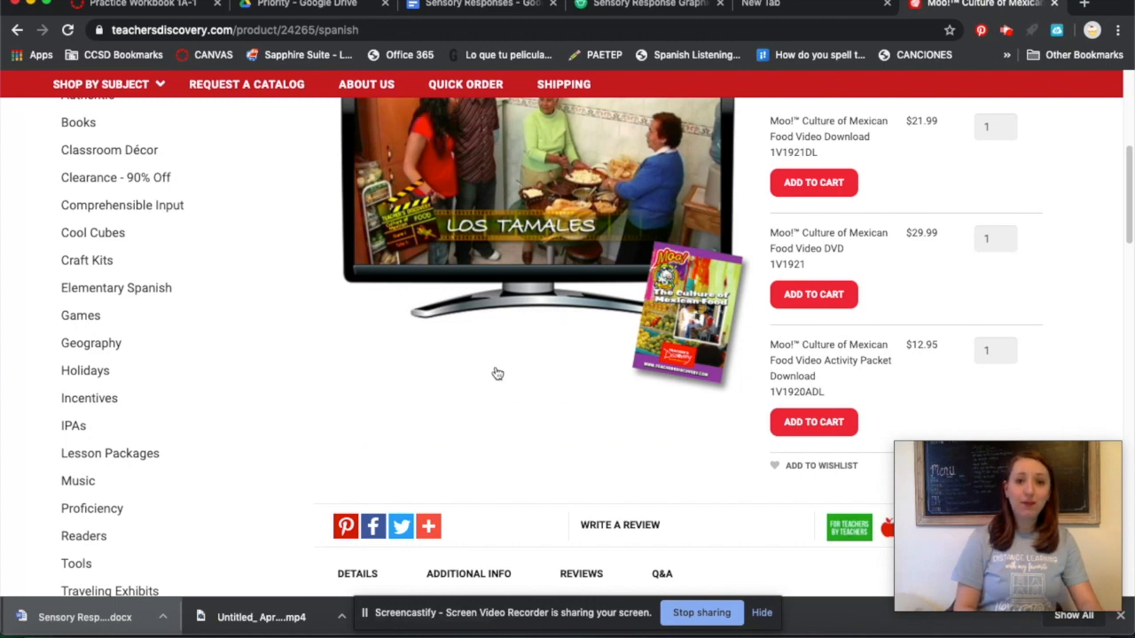
{"action": "scroll", "coordinate": [494, 370], "scroll_direction": "up", "scroll_amount": 2}
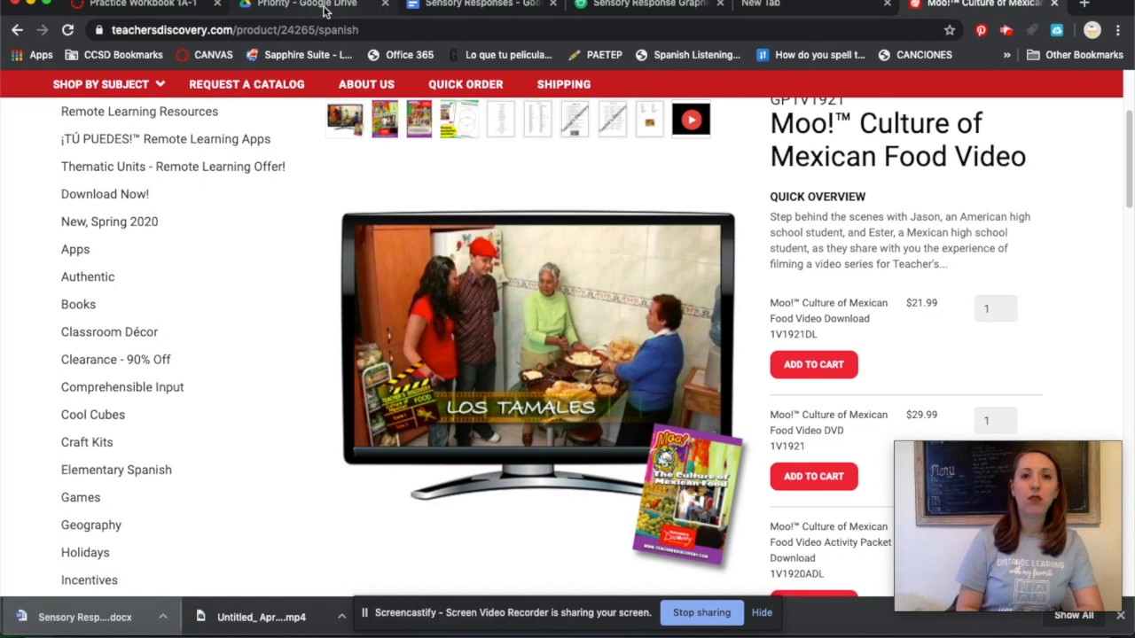
Step: Switch to Google Drive and look through the Recent files for the Mexican food video
{"action": "left_click", "coordinate": [325, 7]}
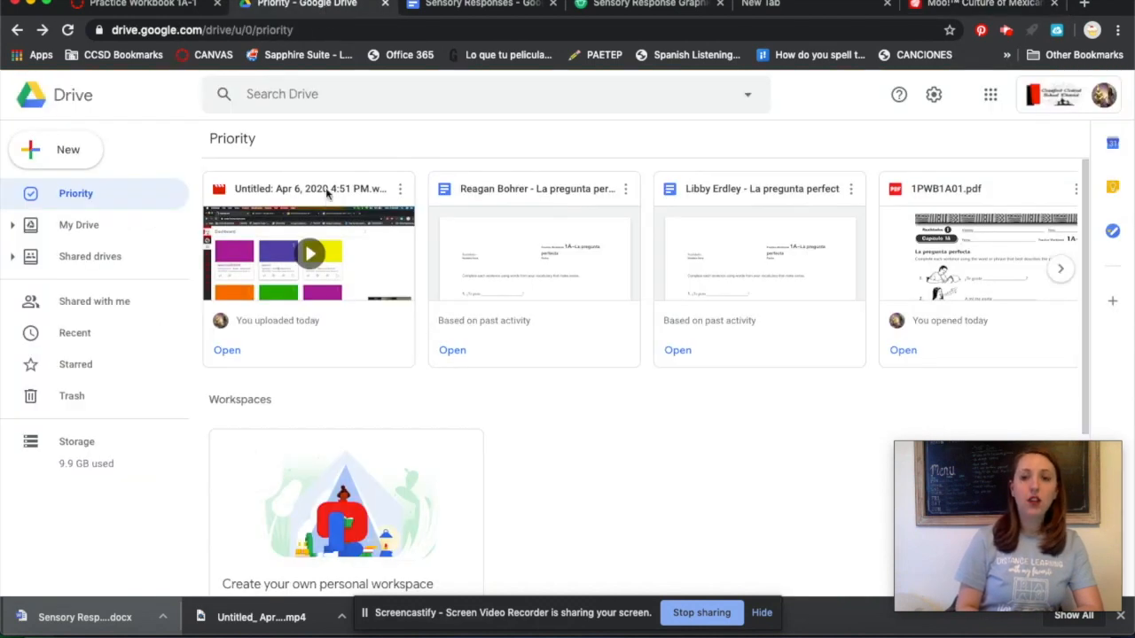
{"action": "scroll", "coordinate": [493, 357], "scroll_direction": "down", "scroll_amount": 5}
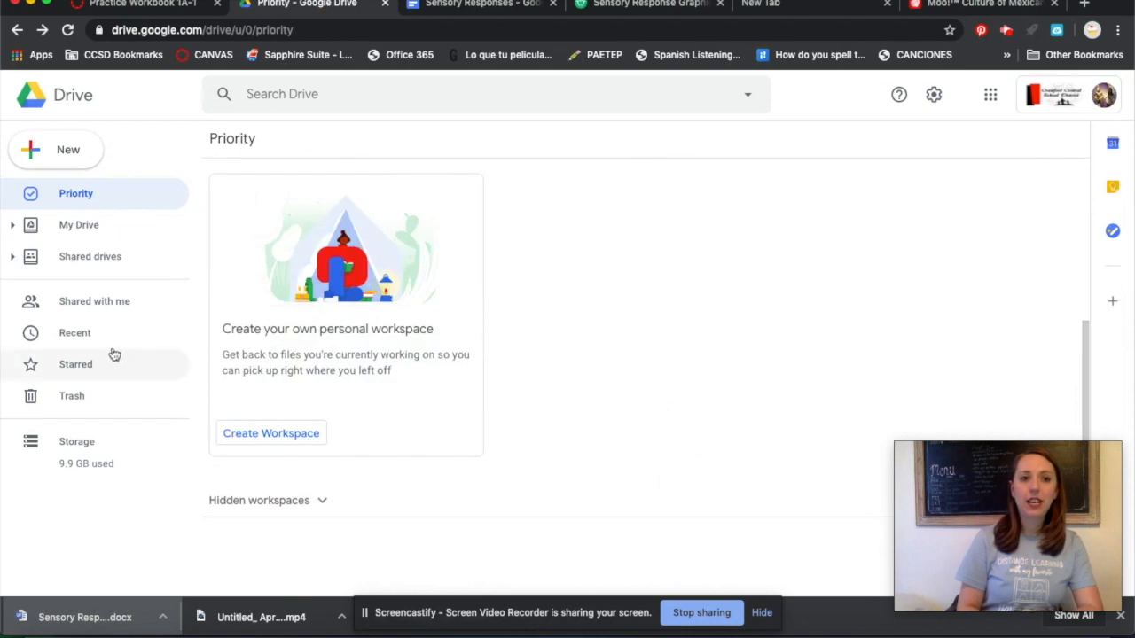
{"action": "left_click", "coordinate": [89, 335]}
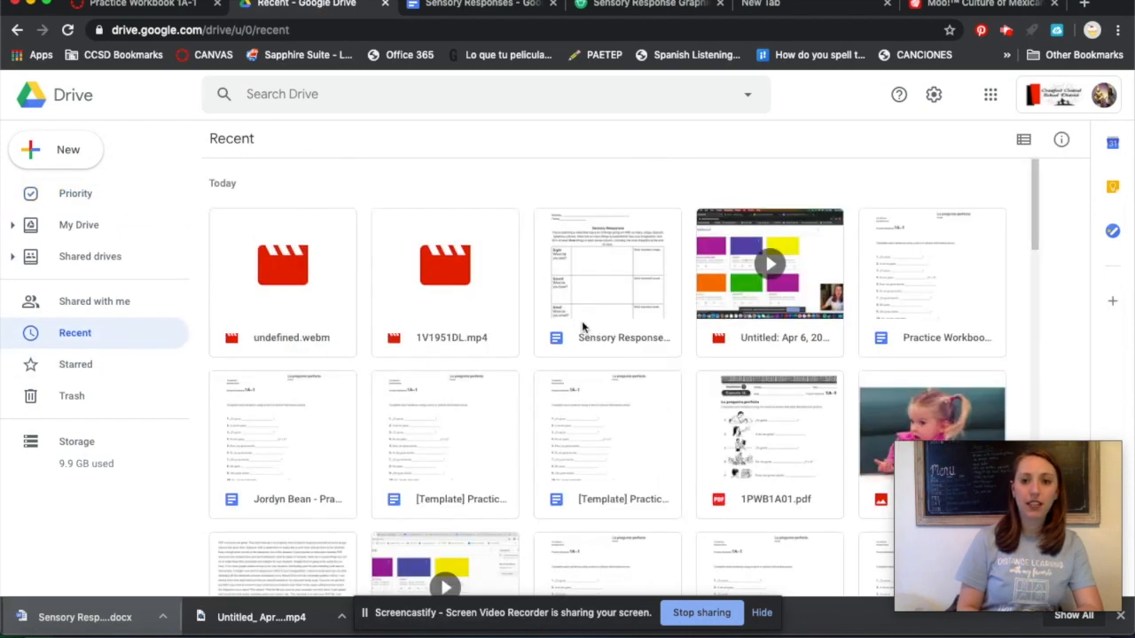
{"action": "scroll", "coordinate": [580, 330], "scroll_direction": "down", "scroll_amount": 3}
{"action": "scroll", "coordinate": [594, 335], "scroll_direction": "down", "scroll_amount": 5}
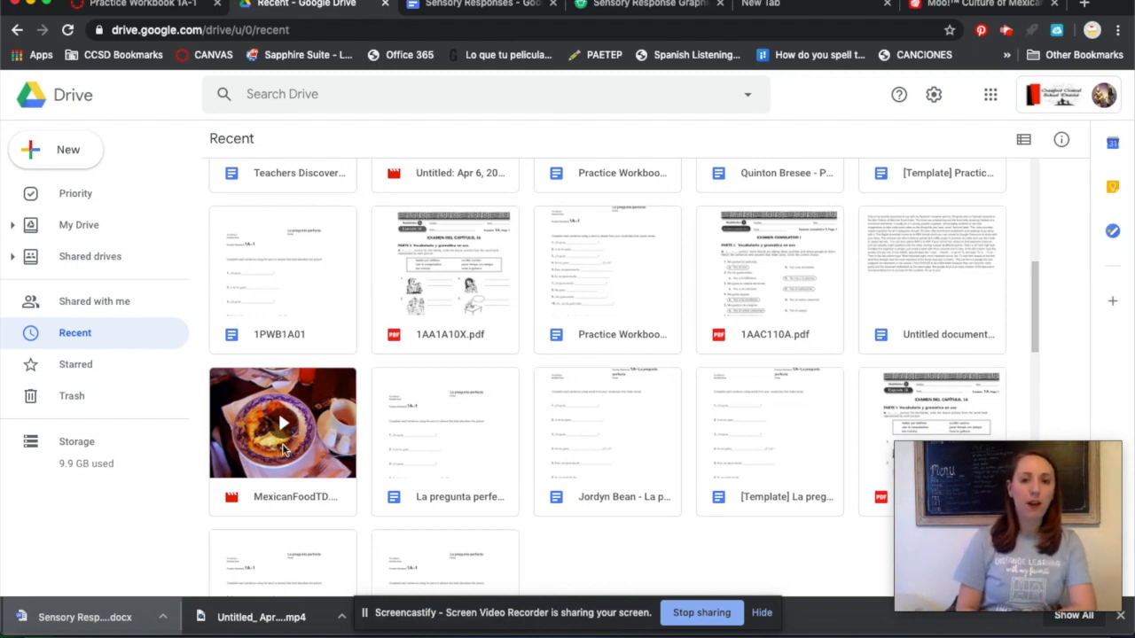
Step: Open the Sensory Responses document from the recent files and review its table through the Touch row
{"action": "scroll", "coordinate": [446, 457], "scroll_direction": "up", "scroll_amount": 5}
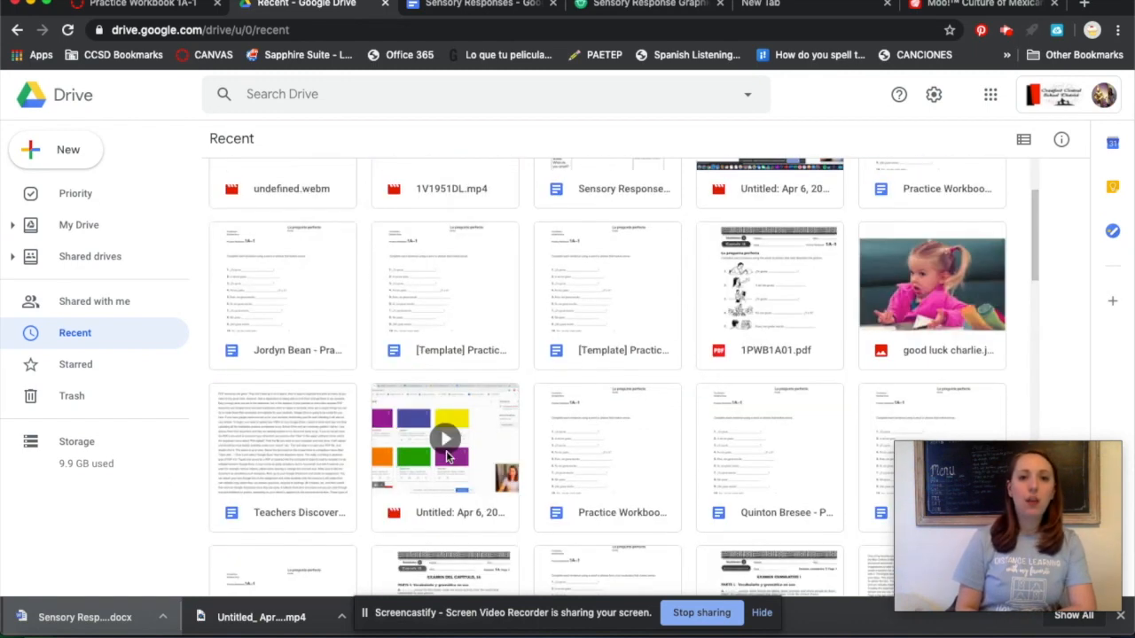
{"action": "double_click", "coordinate": [610, 285]}
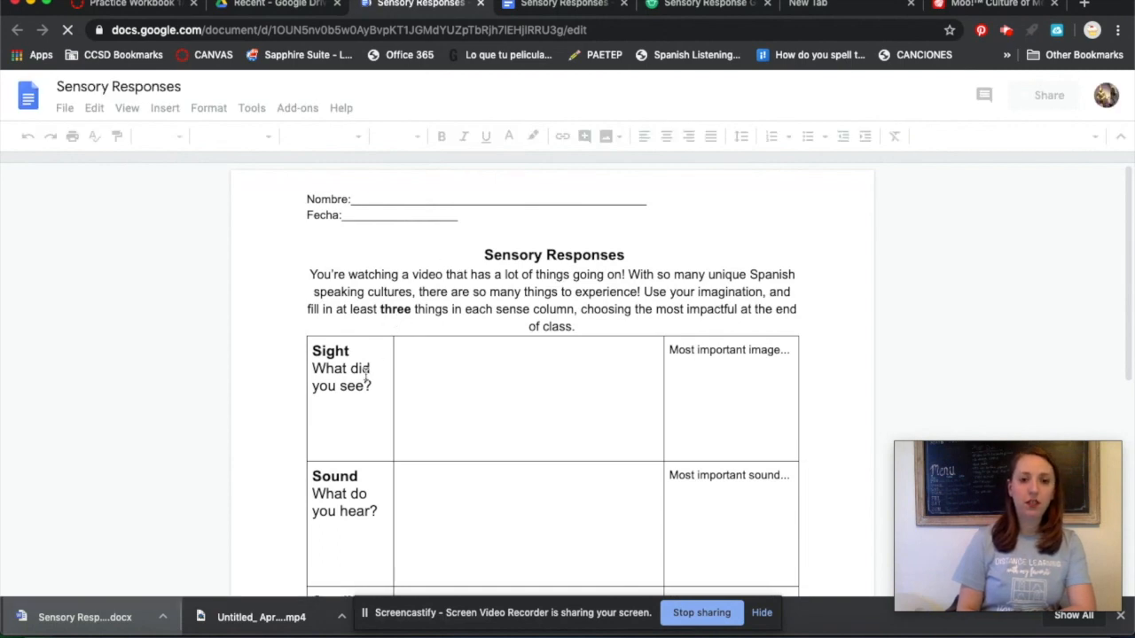
{"action": "scroll", "coordinate": [365, 379], "scroll_direction": "down", "scroll_amount": 3}
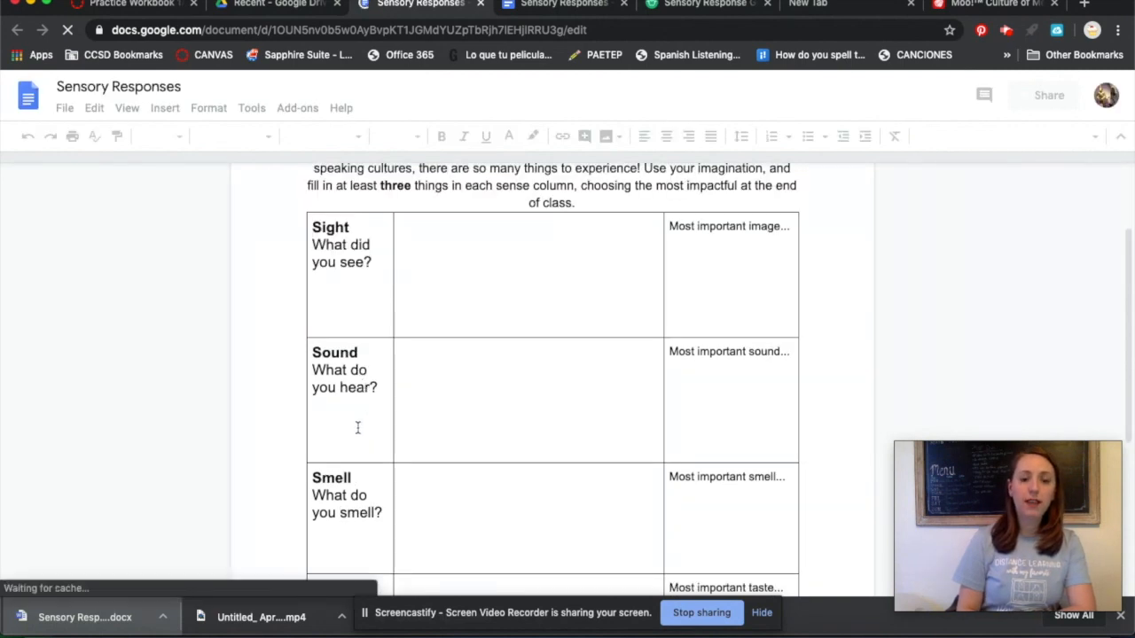
{"action": "scroll", "coordinate": [375, 464], "scroll_direction": "down", "scroll_amount": 7}
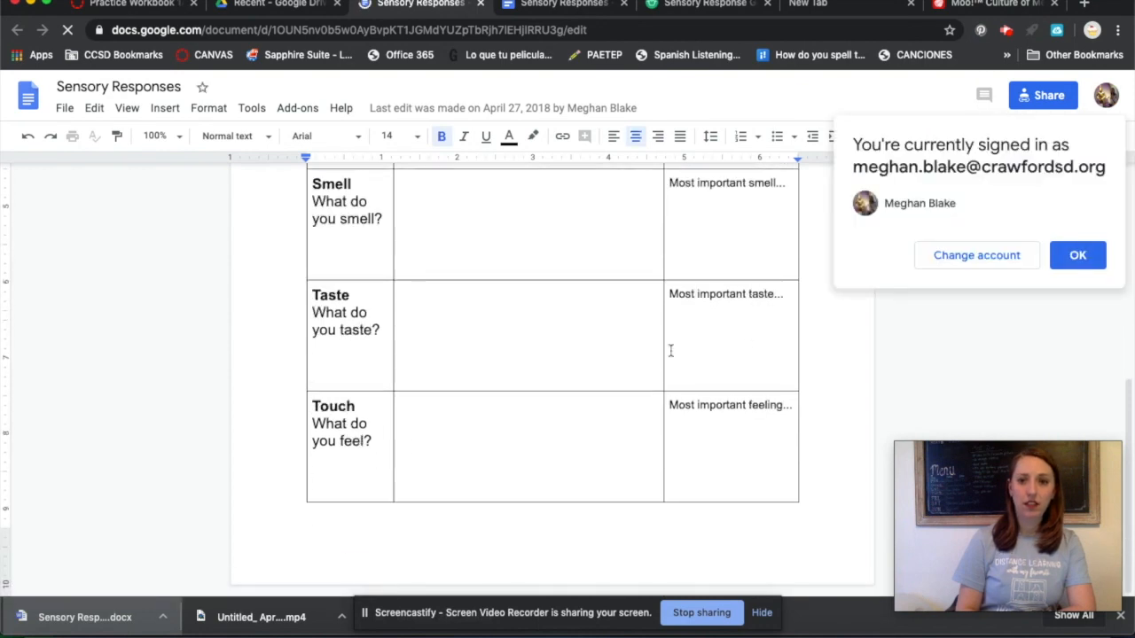
Step: Dismiss the signed-in account notice and review the Sensory Responses worksheet's instructions and all five sense rows
{"action": "left_click", "coordinate": [1096, 256]}
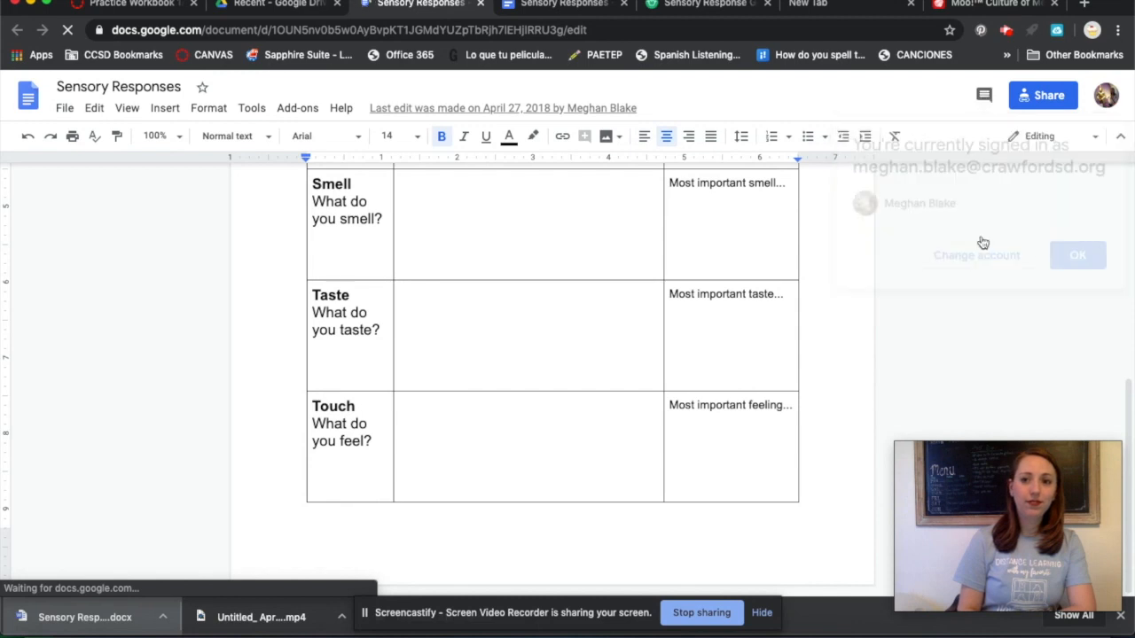
{"action": "scroll", "coordinate": [568, 337], "scroll_direction": "up", "scroll_amount": 2}
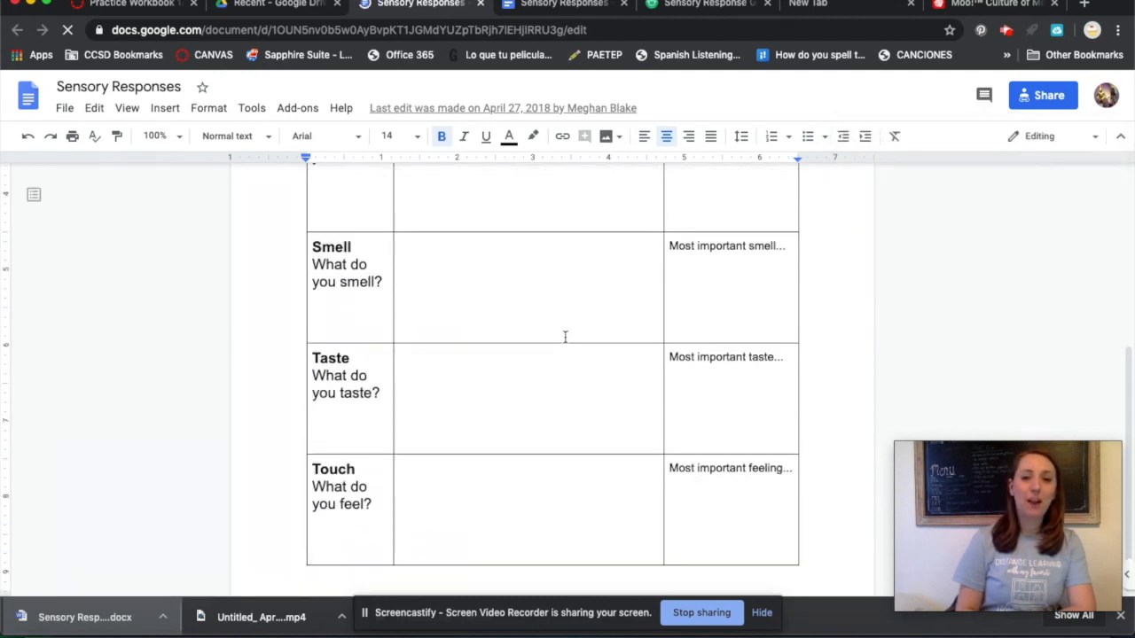
{"action": "scroll", "coordinate": [565, 337], "scroll_direction": "up", "scroll_amount": 2}
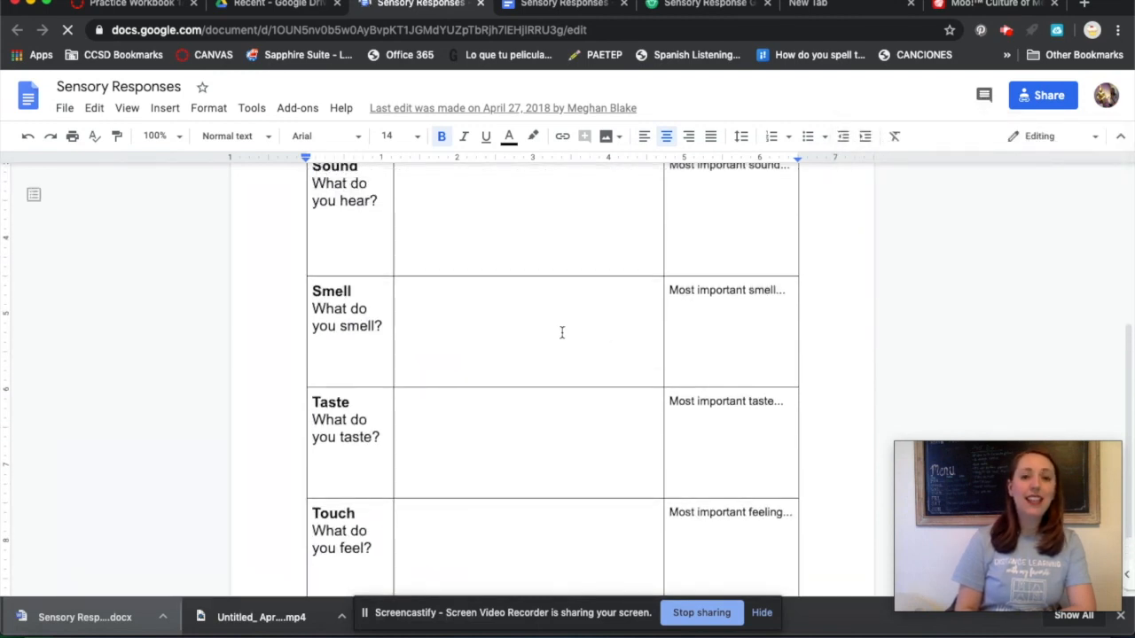
{"action": "scroll", "coordinate": [509, 244], "scroll_direction": "up", "scroll_amount": 2}
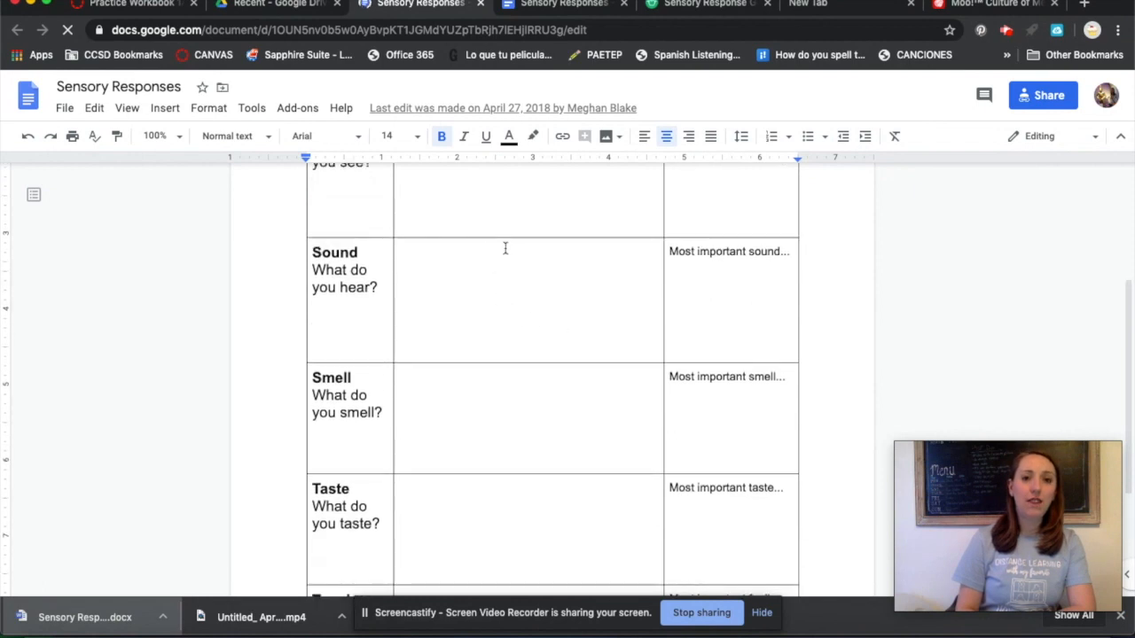
{"action": "scroll", "coordinate": [499, 242], "scroll_direction": "up", "scroll_amount": 2}
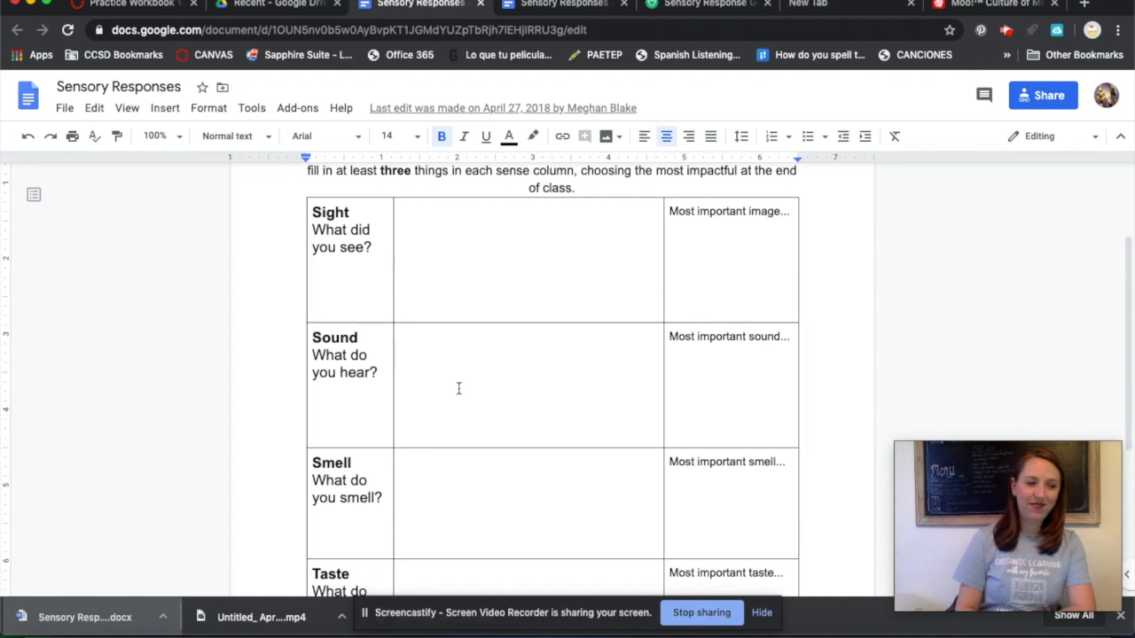
{"action": "scroll", "coordinate": [458, 470], "scroll_direction": "down", "scroll_amount": 1}
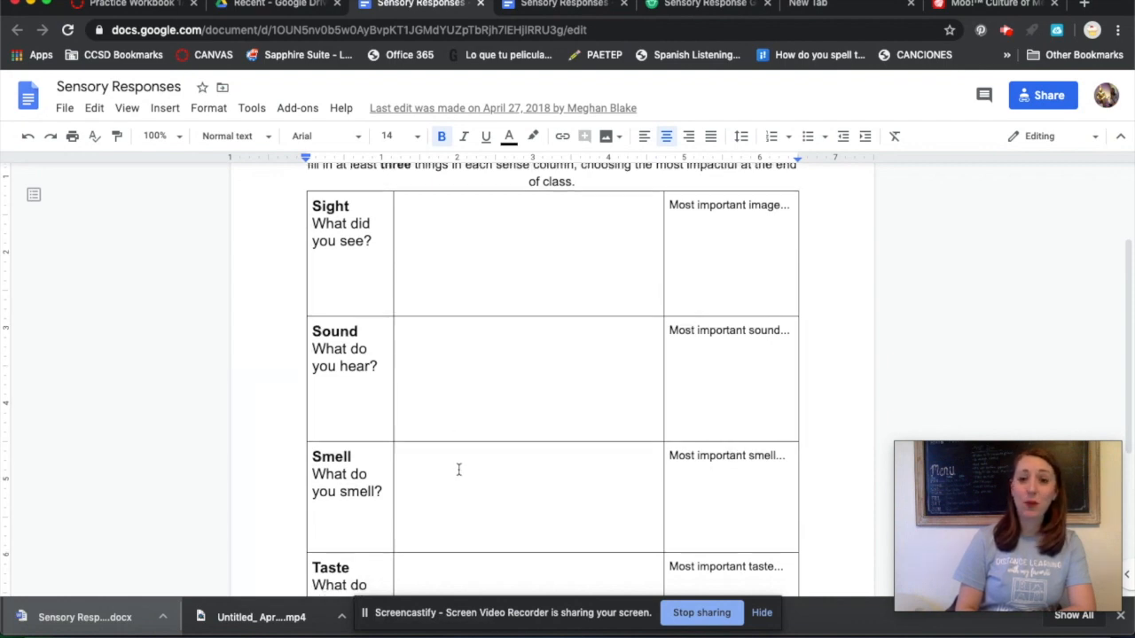
{"action": "scroll", "coordinate": [458, 470], "scroll_direction": "down", "scroll_amount": 3}
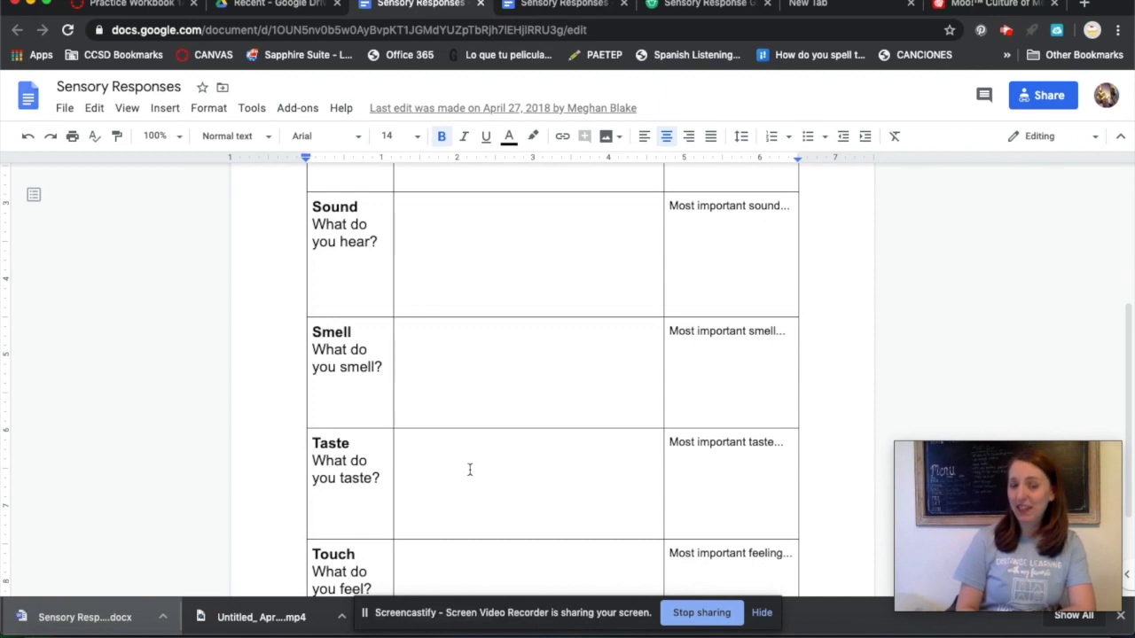
{"action": "scroll", "coordinate": [470, 470], "scroll_direction": "down", "scroll_amount": 2}
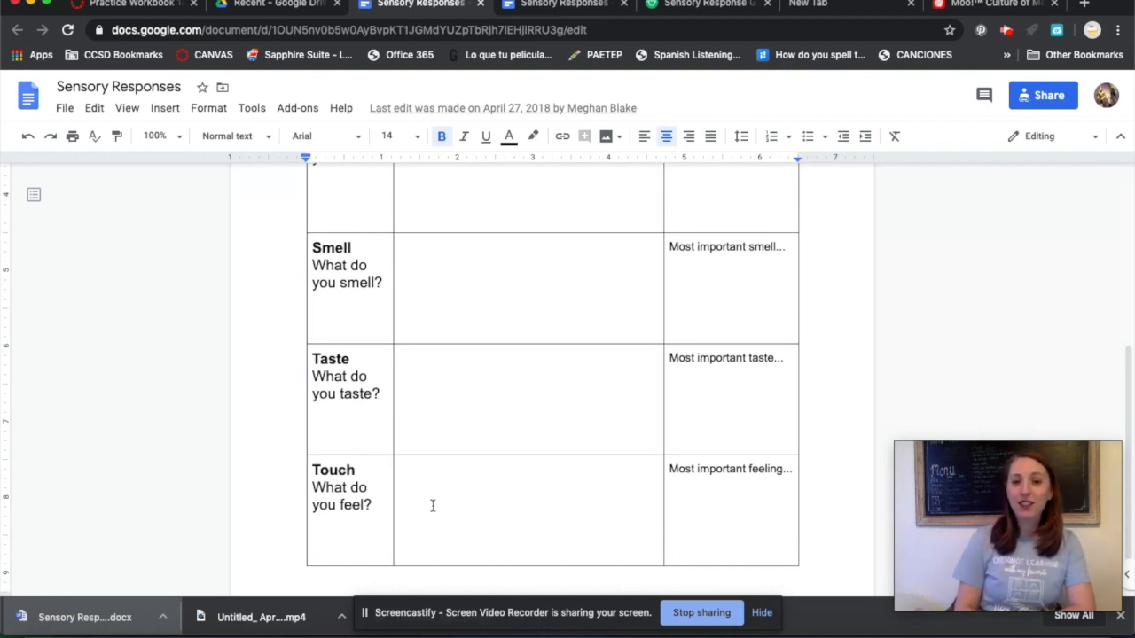
{"action": "scroll", "coordinate": [445, 506], "scroll_direction": "up", "scroll_amount": 6}
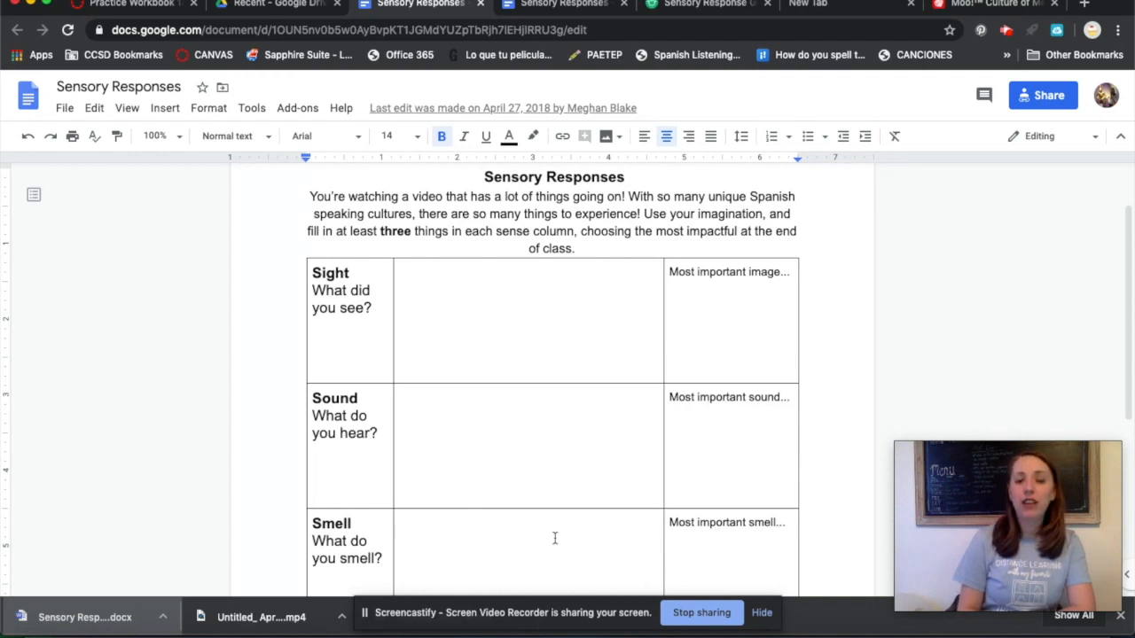
{"action": "scroll", "coordinate": [744, 488], "scroll_direction": "down", "scroll_amount": 1}
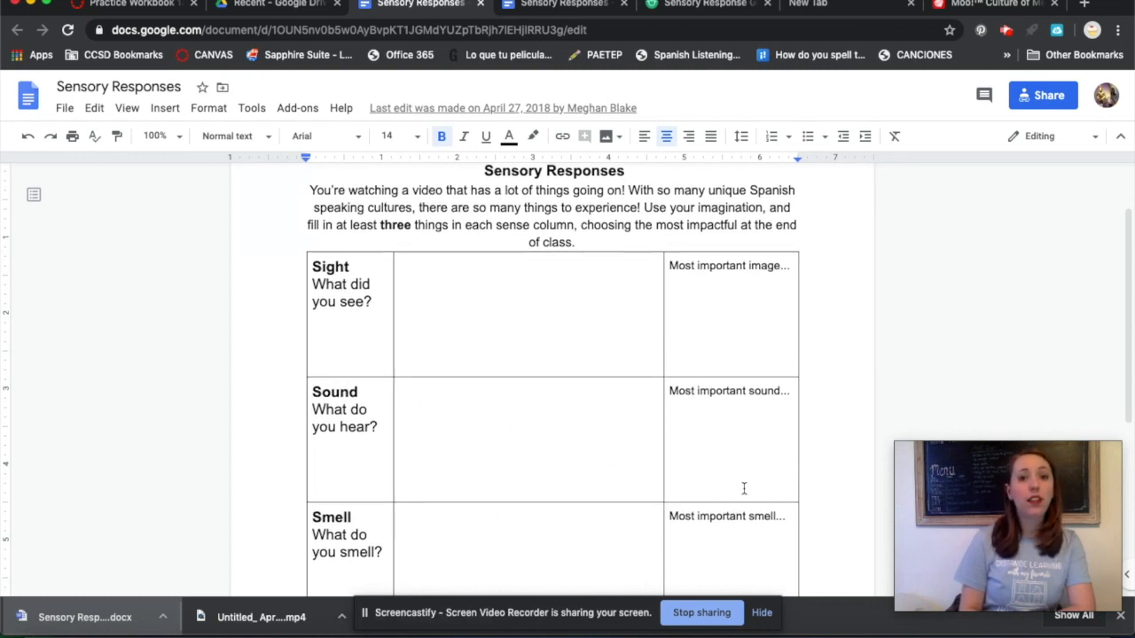
{"action": "scroll", "coordinate": [741, 488], "scroll_direction": "down", "scroll_amount": 3}
{"action": "scroll", "coordinate": [577, 441], "scroll_direction": "down", "scroll_amount": 5}
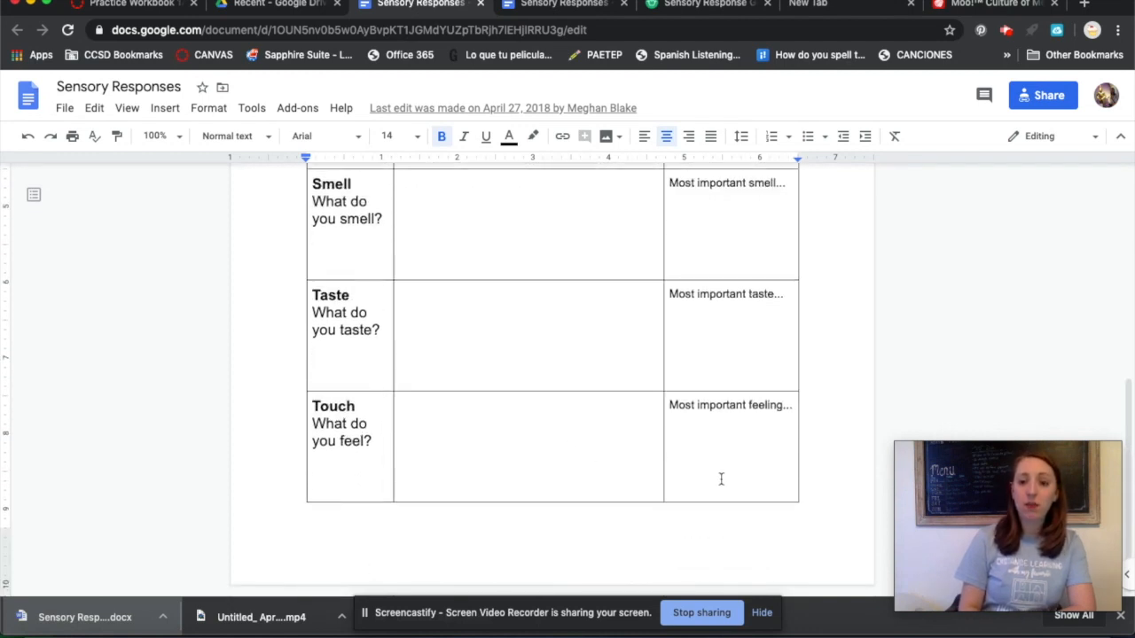
{"action": "scroll", "coordinate": [638, 480], "scroll_direction": "up", "scroll_amount": 10}
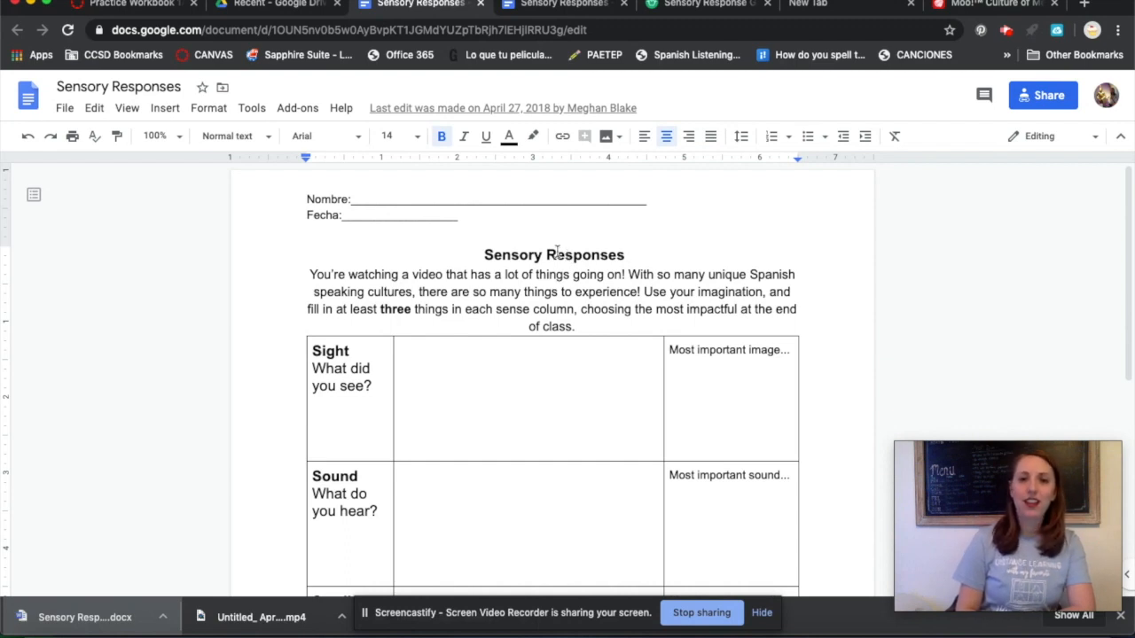
Step: Switch to the Teachers Pay Teachers page of the Sensory Response Graphic Organizer and read its product description with the Google Doc link
{"action": "left_click", "coordinate": [690, 5]}
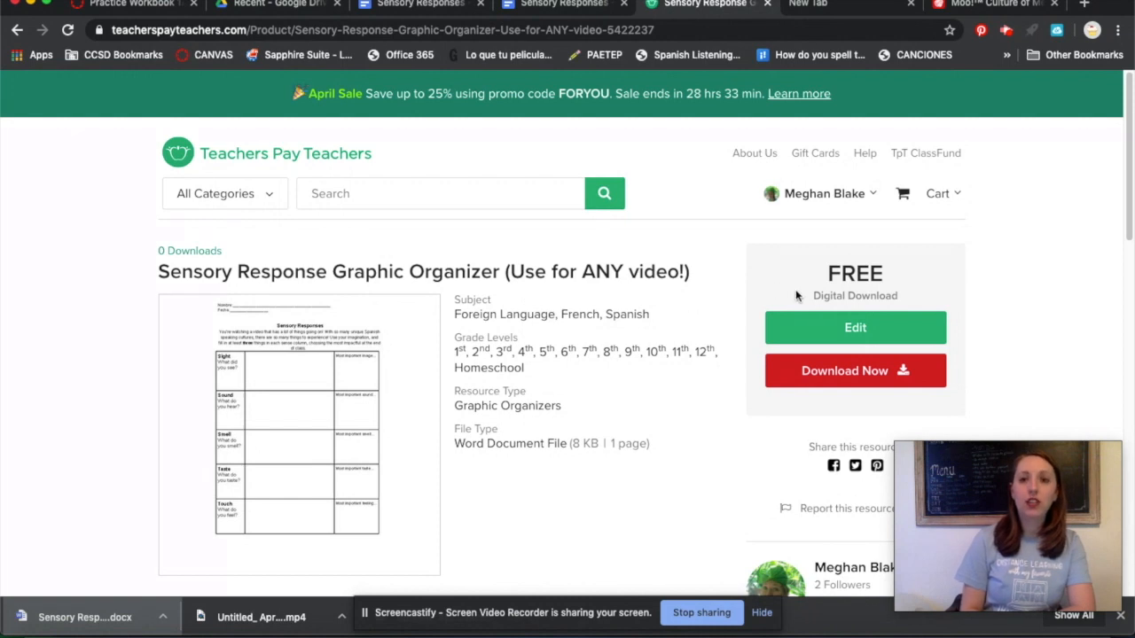
{"action": "mouse_move", "coordinate": [377, 366]}
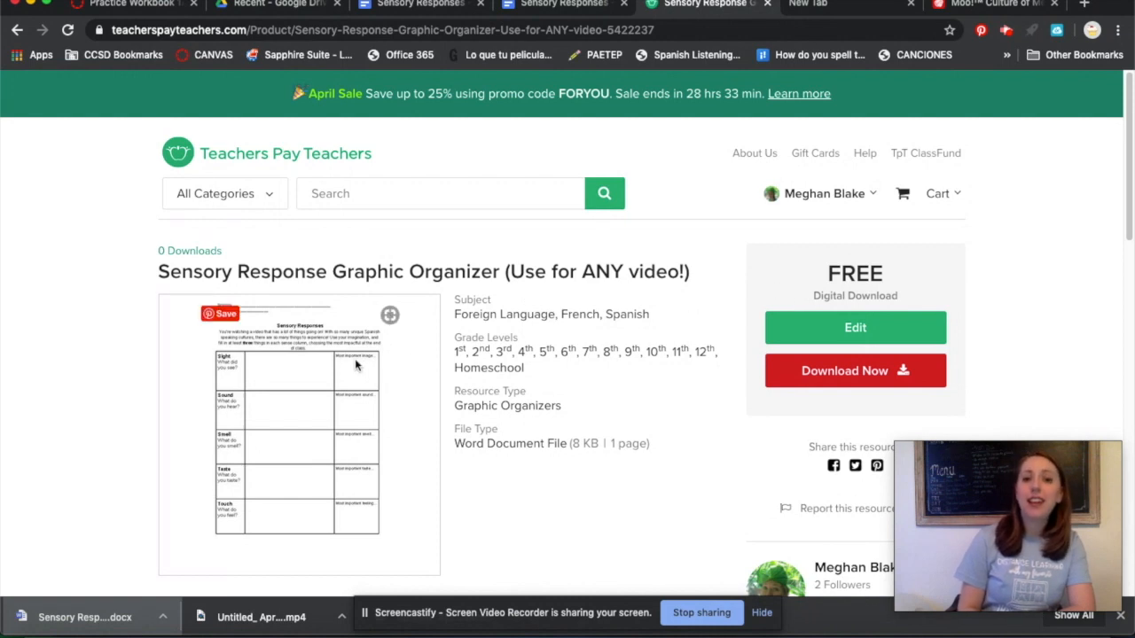
{"action": "scroll", "coordinate": [383, 397], "scroll_direction": "down", "scroll_amount": 5}
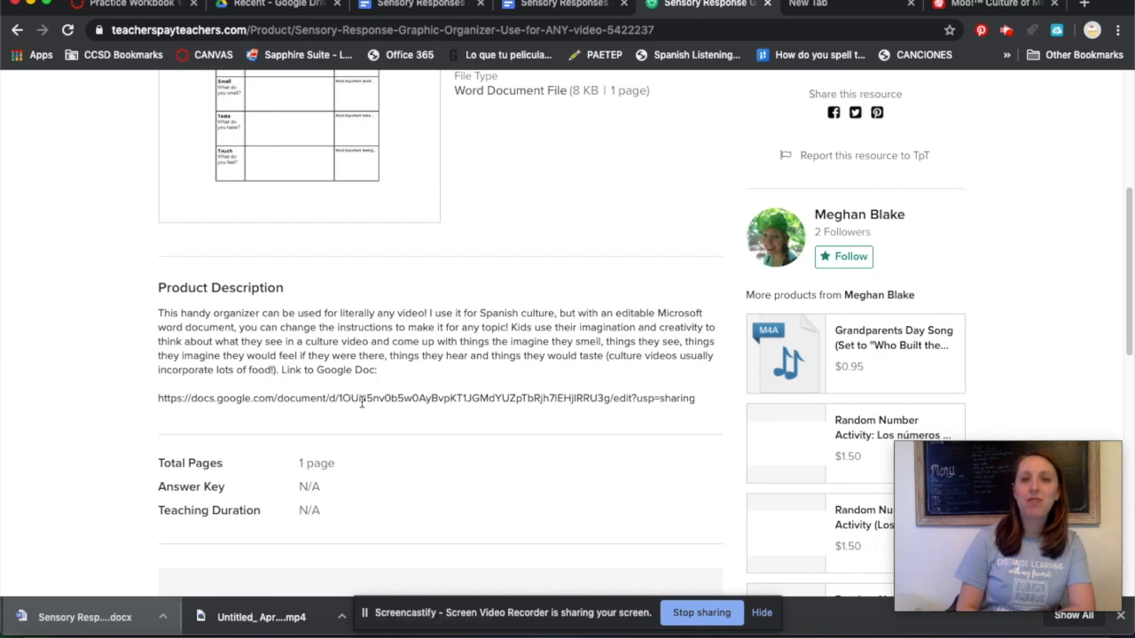
Step: Return to the Sensory Responses document, look over its file commands such as Make a copy, and dismiss the disk-space notification
{"action": "left_click", "coordinate": [383, 7]}
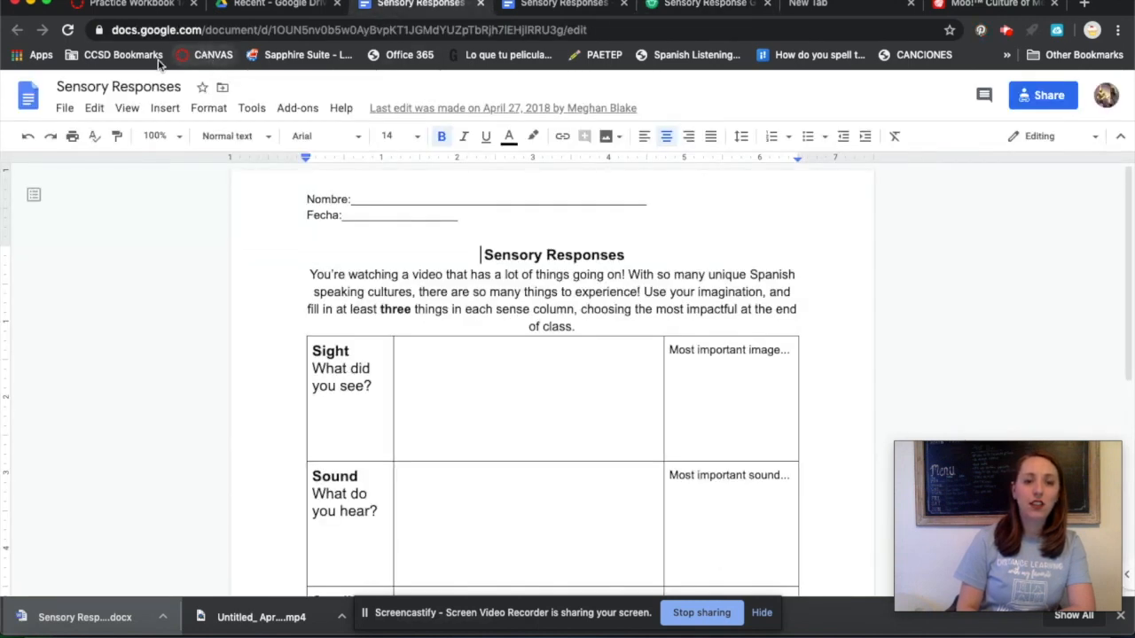
{"action": "left_click", "coordinate": [64, 108]}
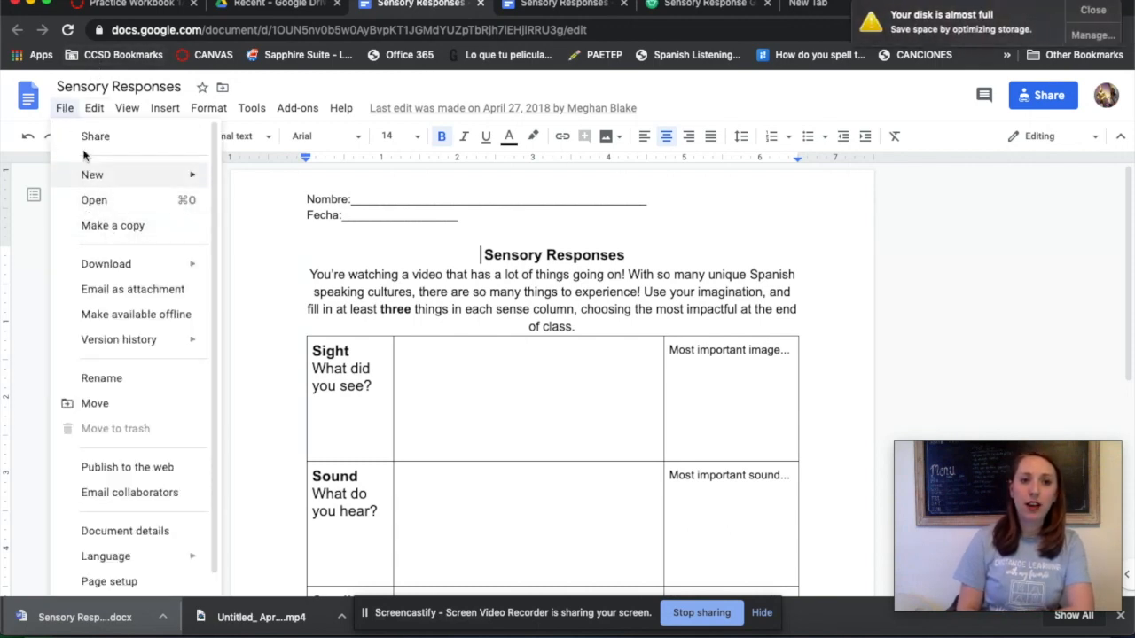
{"action": "left_click", "coordinate": [64, 109]}
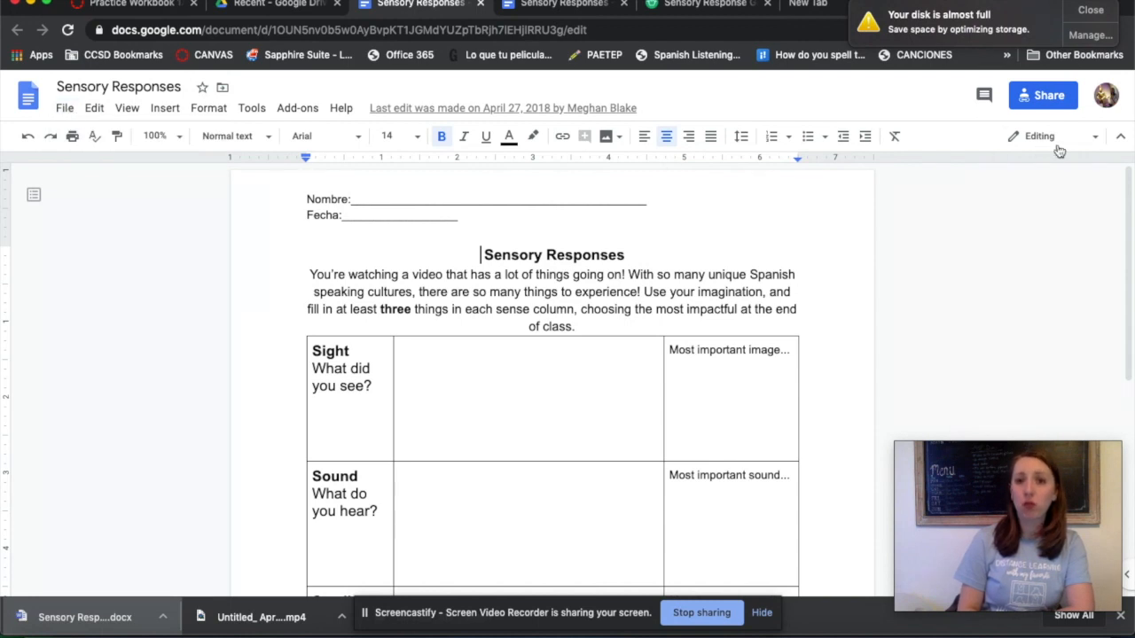
{"action": "left_click", "coordinate": [1091, 11]}
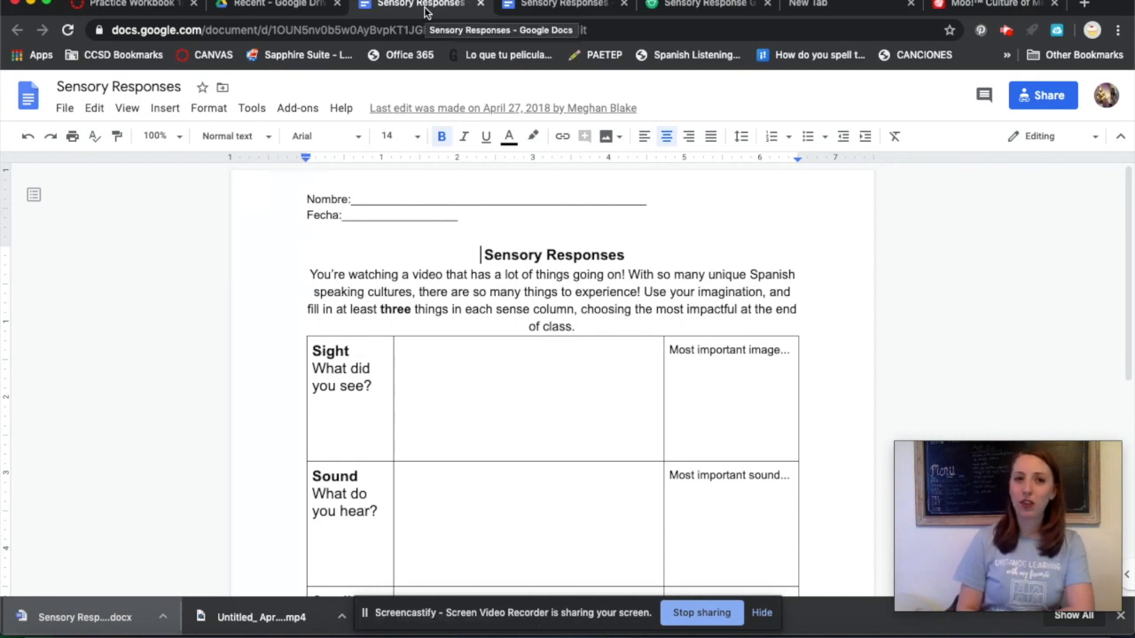
Step: Go from Google Drive to Google Classroom and open the classwork of the Spanish I Period 4 class
{"action": "left_click", "coordinate": [267, 7]}
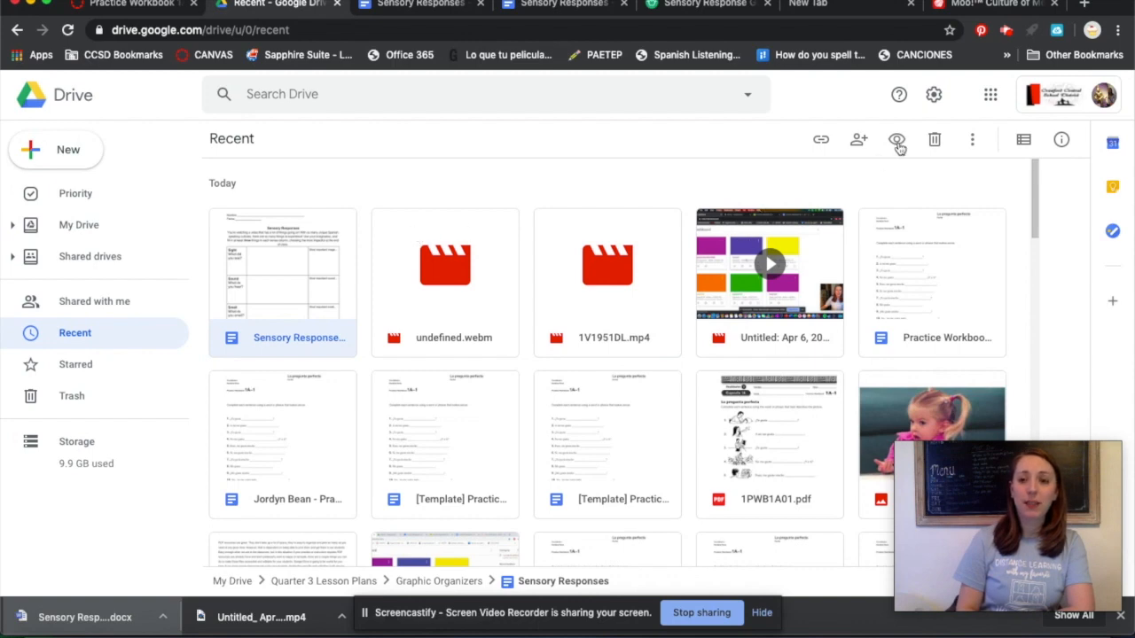
{"action": "left_click", "coordinate": [990, 104]}
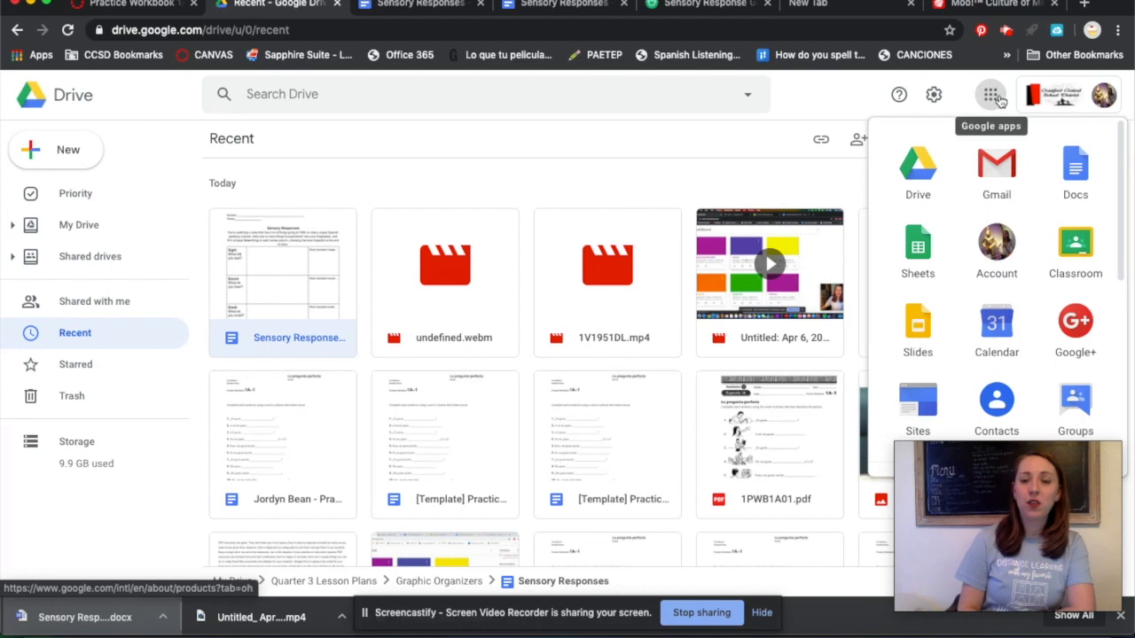
{"action": "left_click", "coordinate": [1076, 253]}
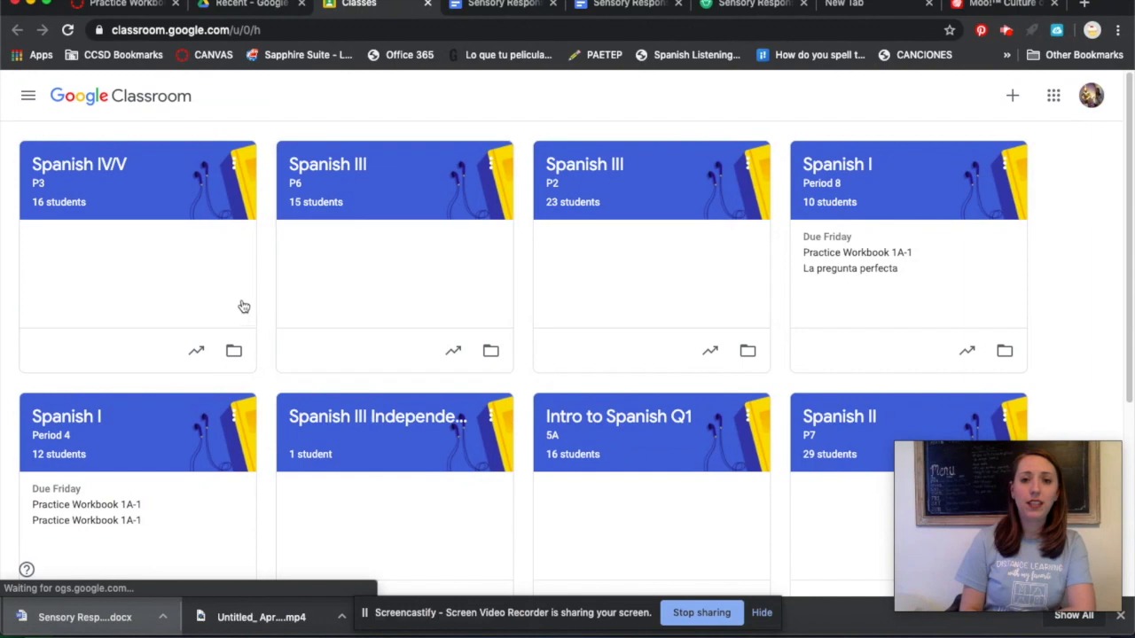
{"action": "left_click", "coordinate": [60, 421]}
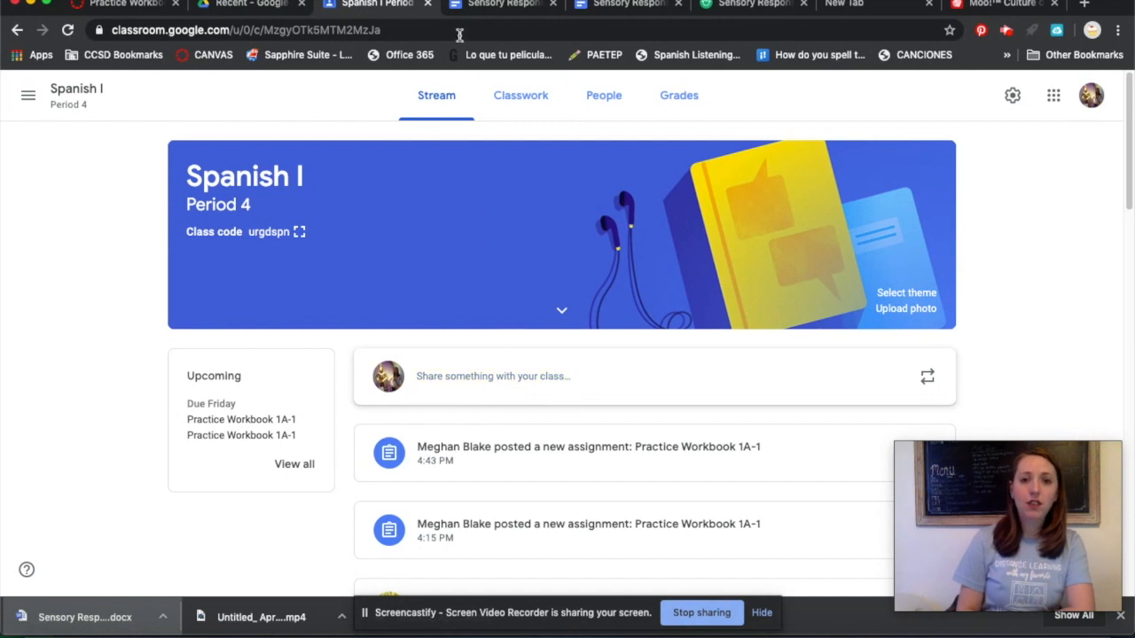
{"action": "left_click", "coordinate": [526, 104]}
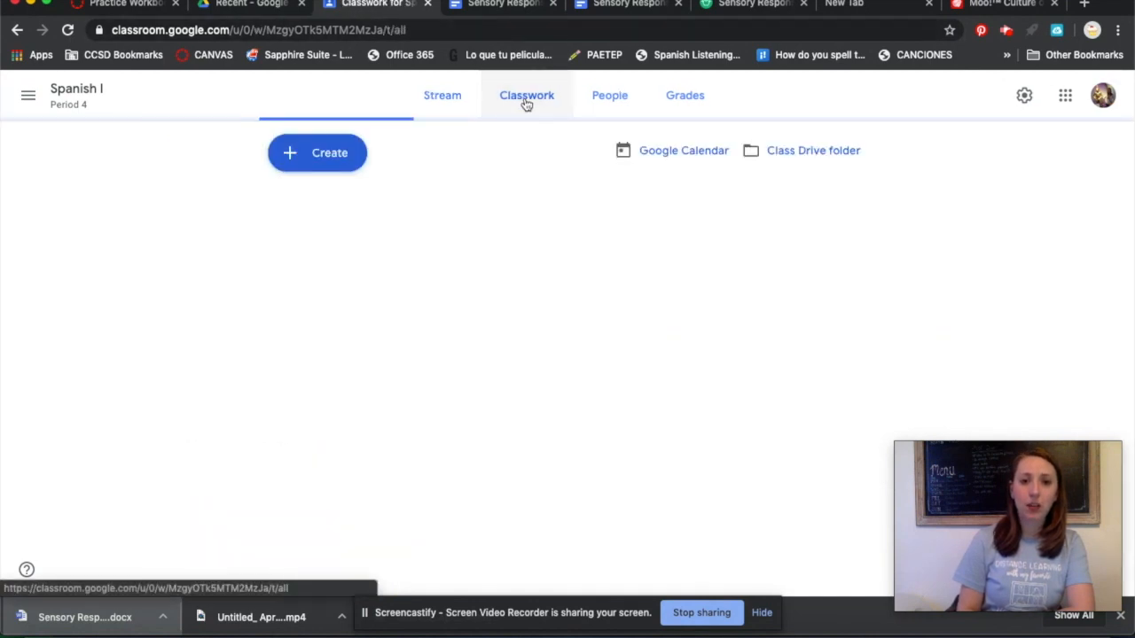
Step: Create a new assignment titled "Culture of Mexican Food"
{"action": "left_click", "coordinate": [324, 154]}
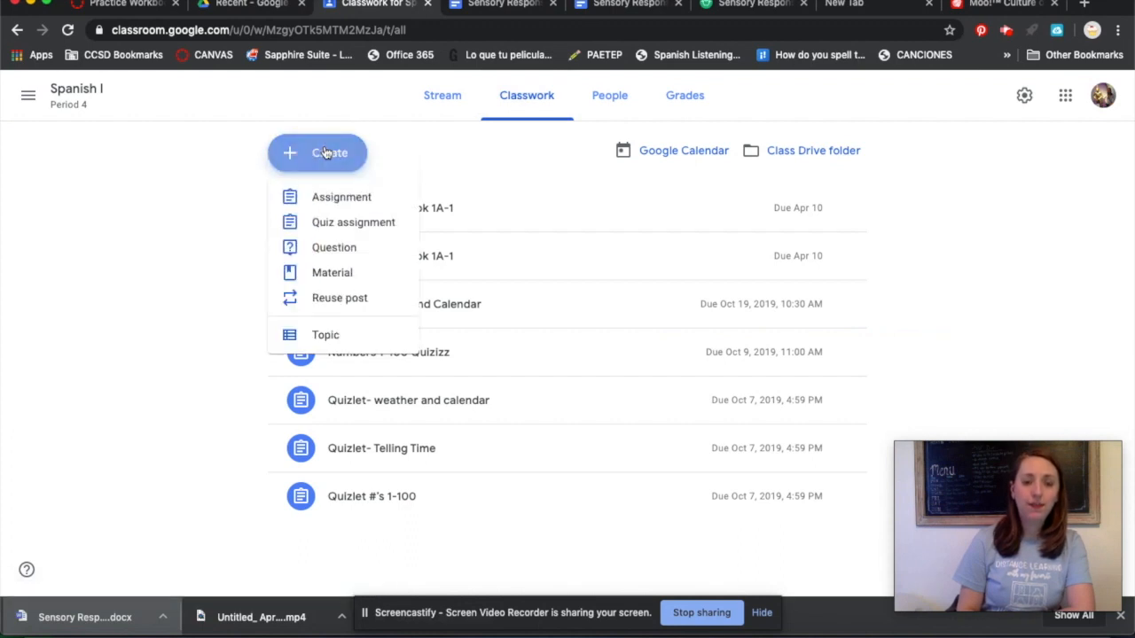
{"action": "left_click", "coordinate": [344, 199]}
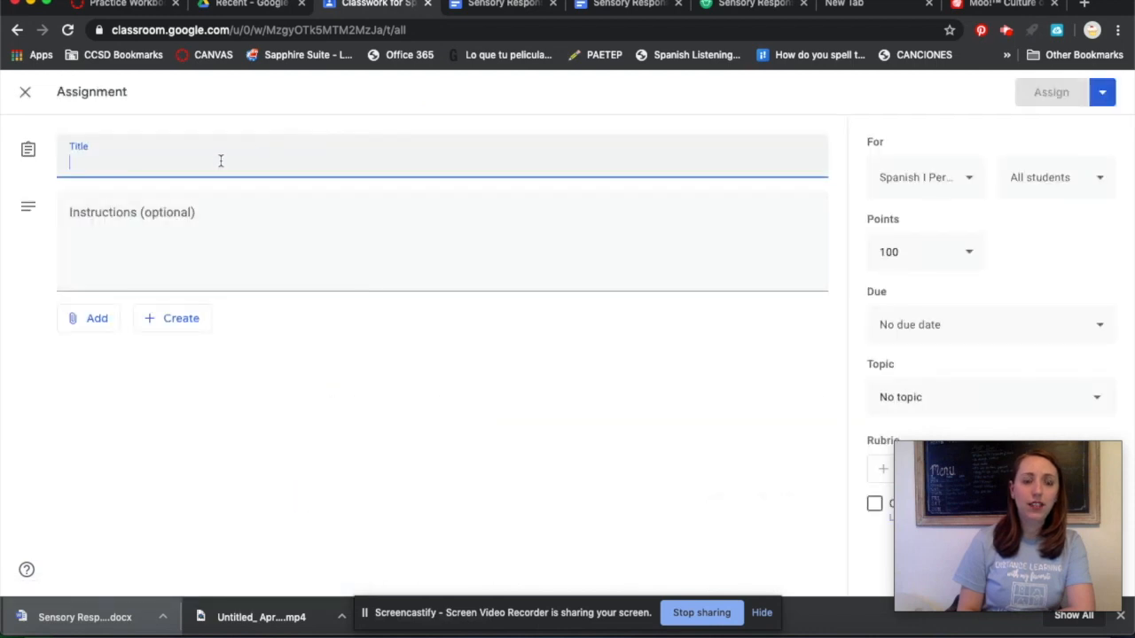
{"action": "type", "text": "Culture of Mexican Food"}
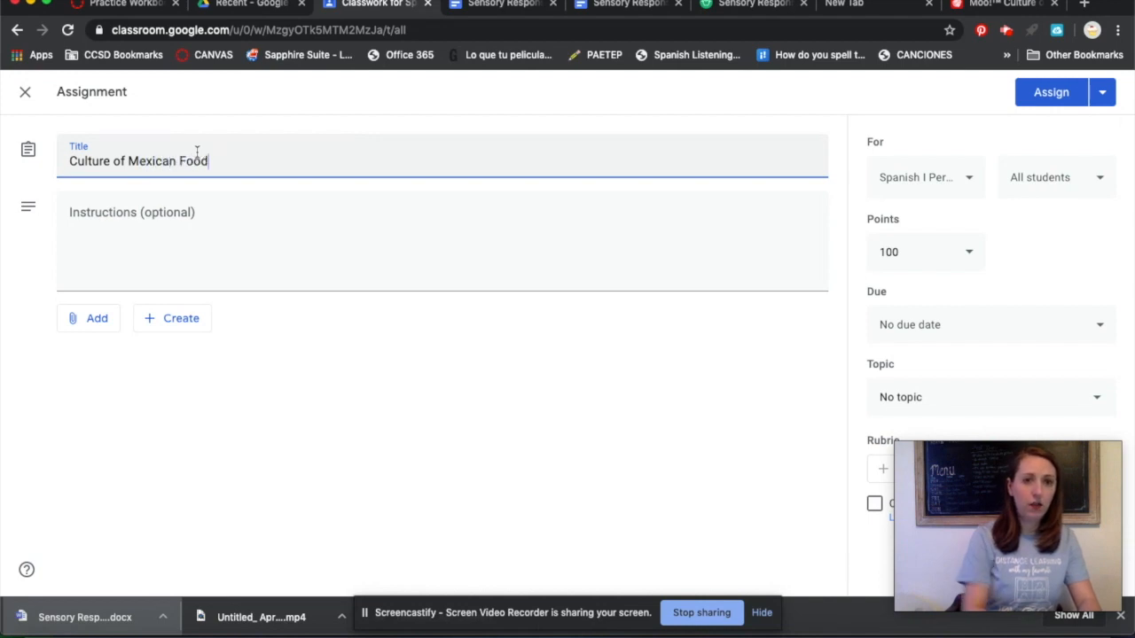
Step: Enter the assignment instructions "Watch the video and fill out the Sensory Response Graphic Organizer with at least 3 items under each sense."
{"action": "left_click", "coordinate": [178, 223]}
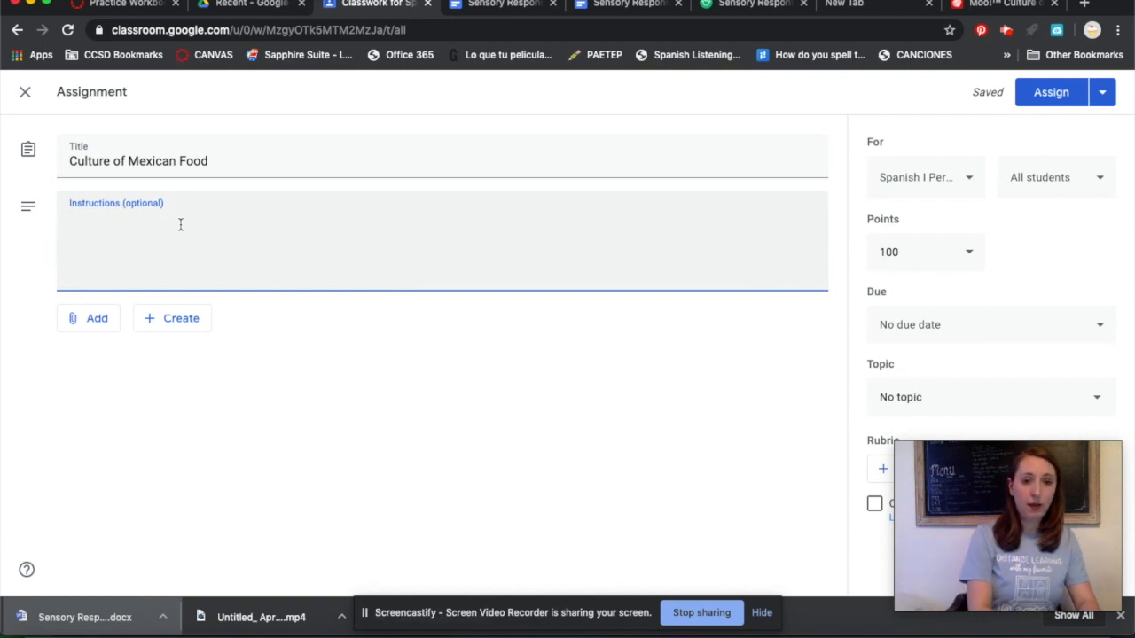
{"action": "type", "text": "Watch teh "}
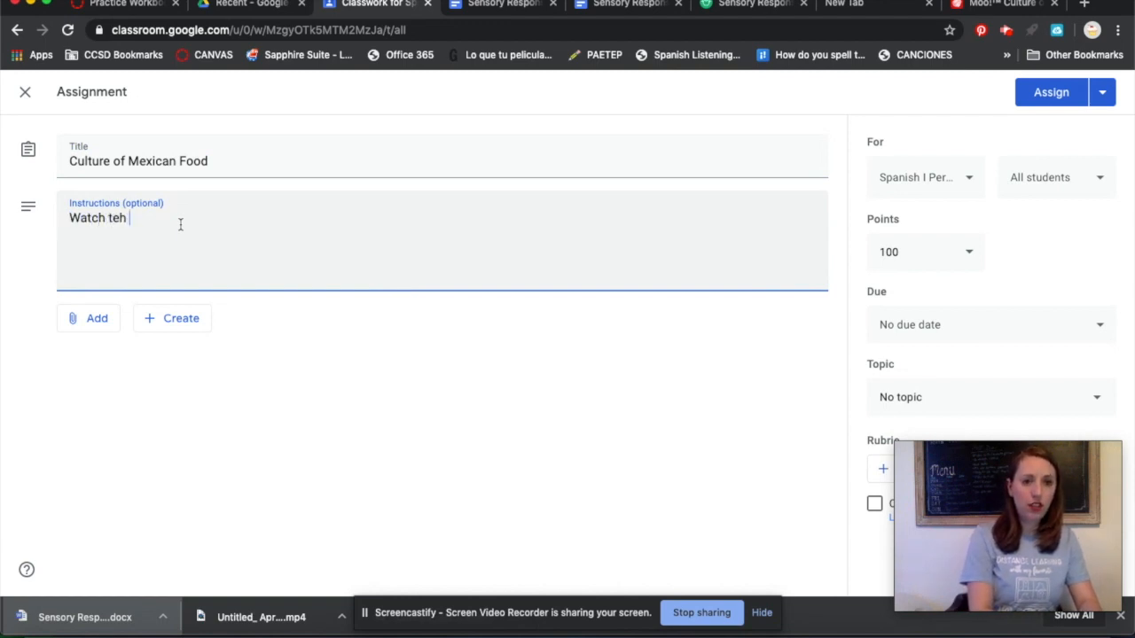
{"action": "type", "text": "video and fill out the Sensory RE"}
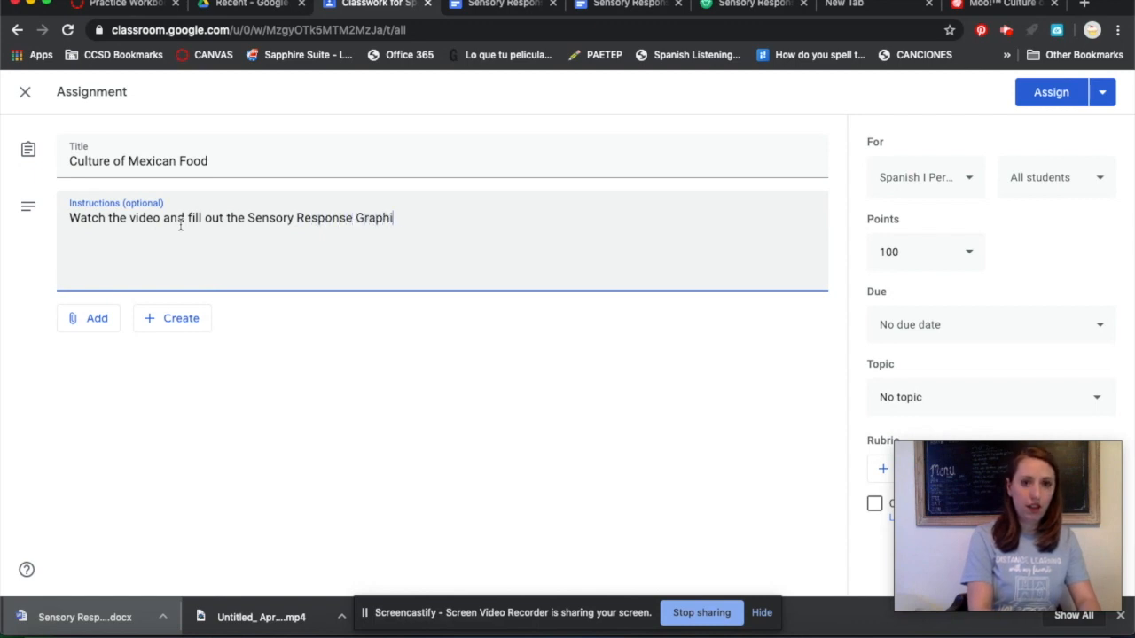
{"action": "type", "text": "anizer w"}
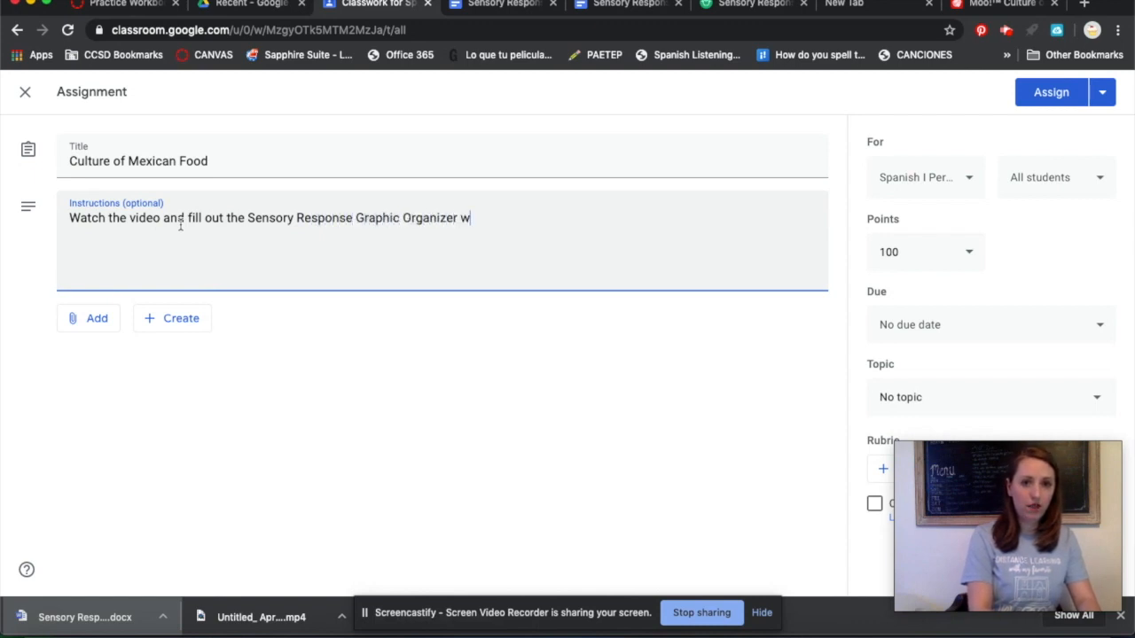
{"action": "type", "text": "ith a"}
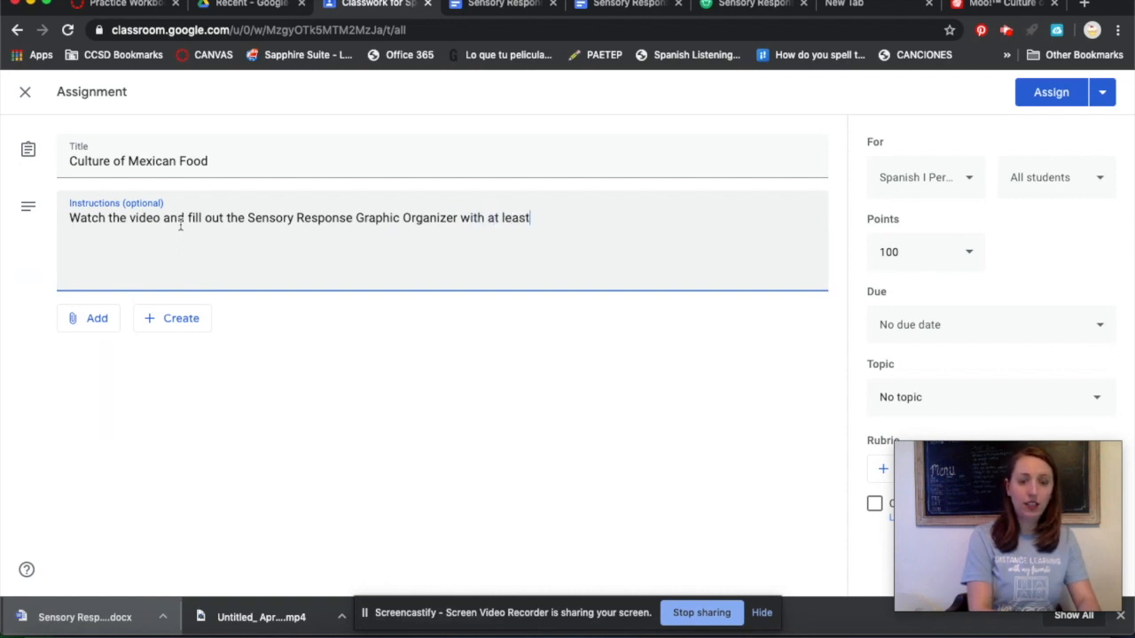
{"action": "type", "text": "t least 3 items"}
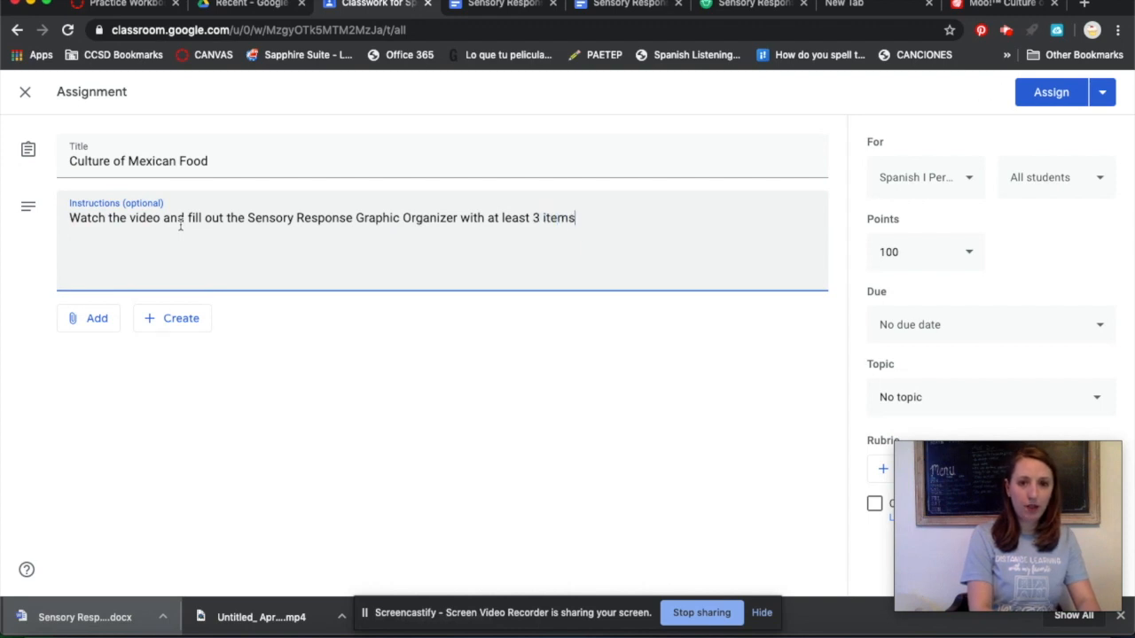
{"action": "type", "text": " under ea"}
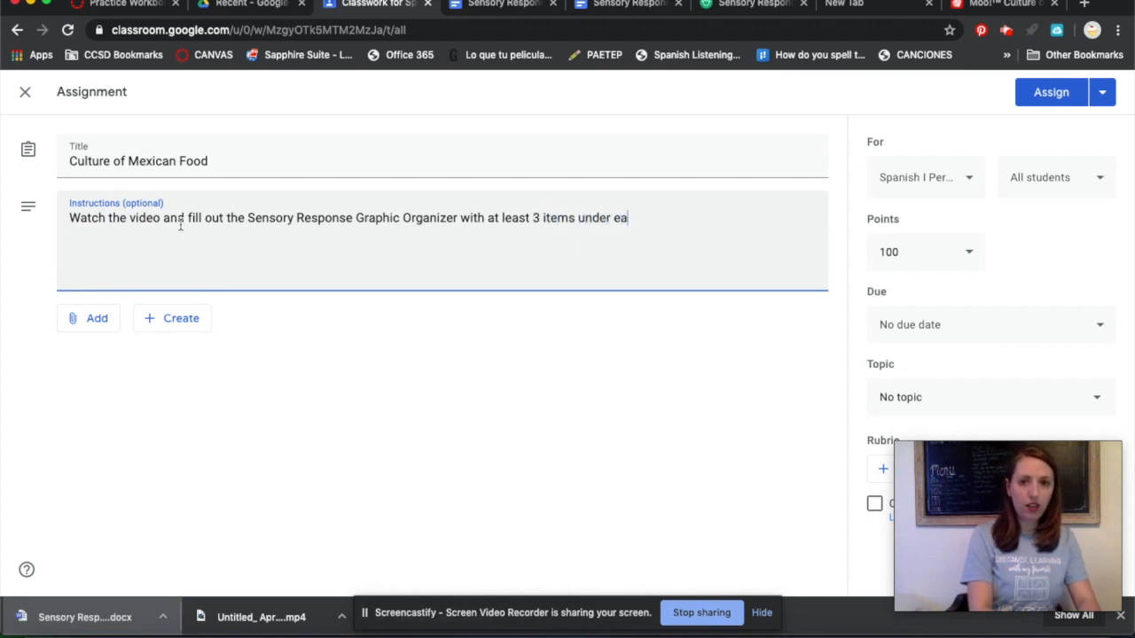
{"action": "type", "text": "che"}
{"action": "key", "text": "BackSpace"}
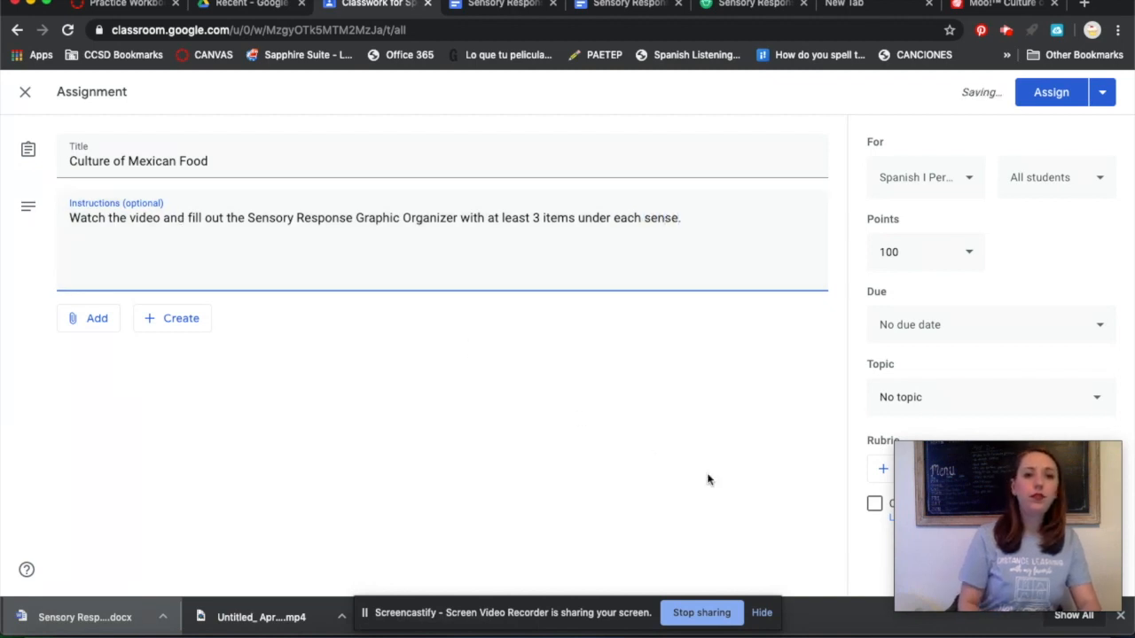
Step: Add the sentence "Don't forget to complete the "most important" boxes when you are done." to the end of the assignment instructions
{"action": "type", "text": "sense.  Don't"}
{"action": "key", "text": "BackSpace"}
{"action": "type", "text": "t for"}
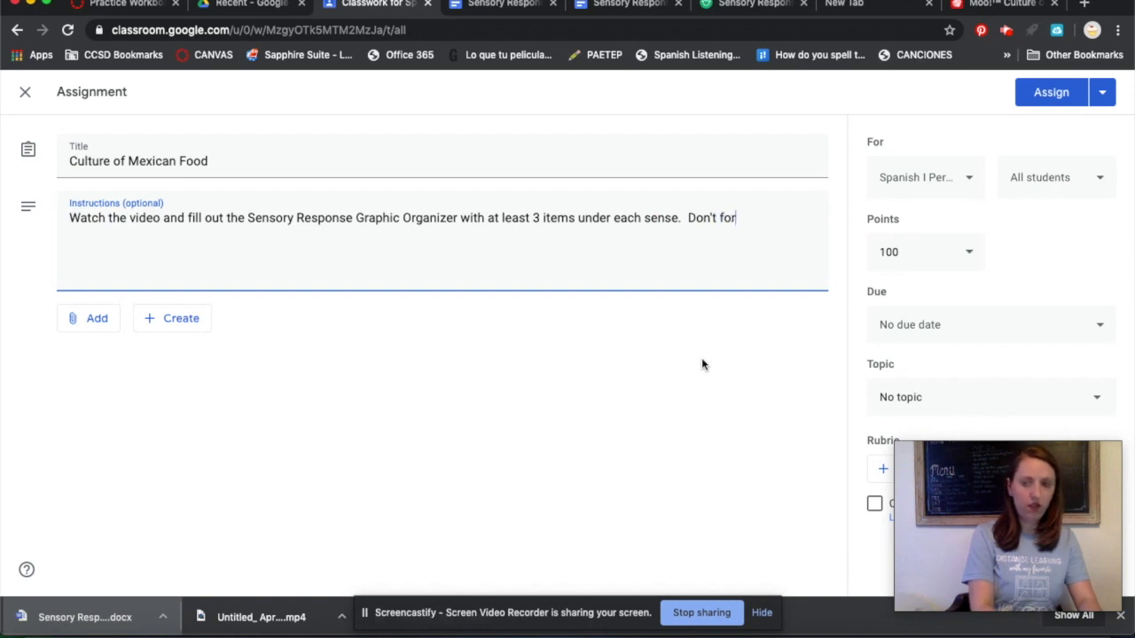
{"action": "type", "text": "get to complete"}
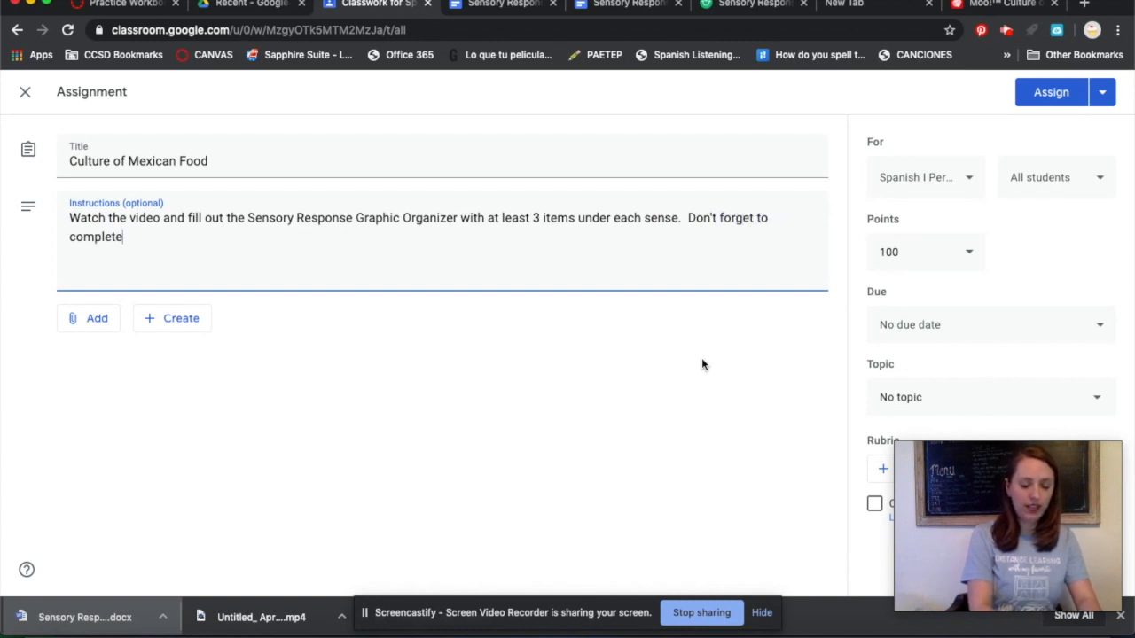
{"action": "type", "text": " the most important"}
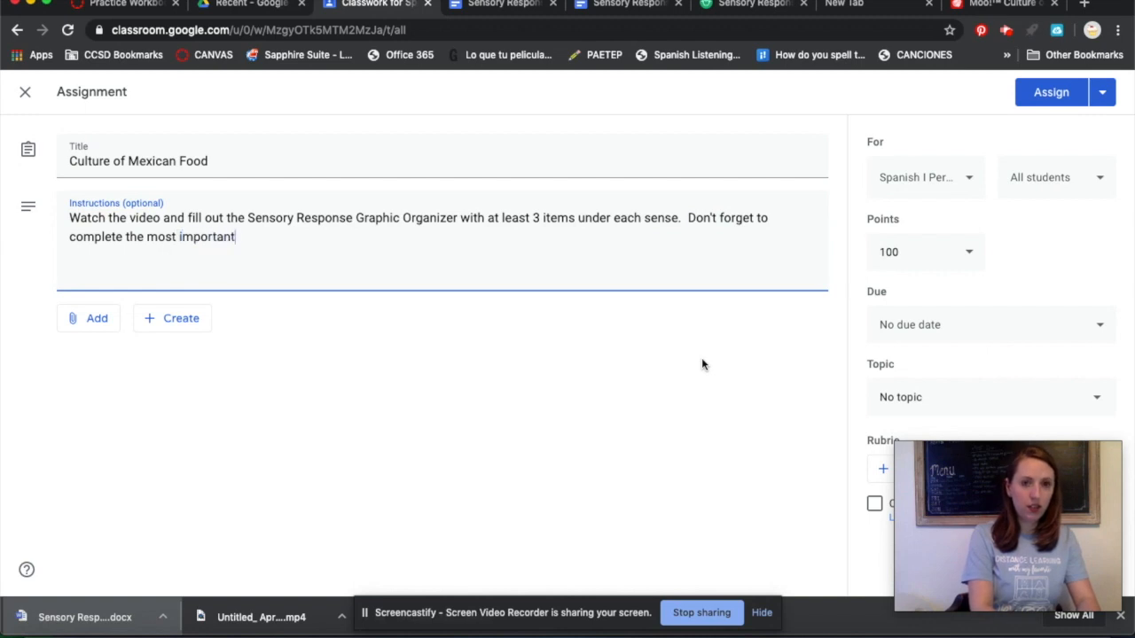
{"action": "type", "text": " boxes when you are done."}
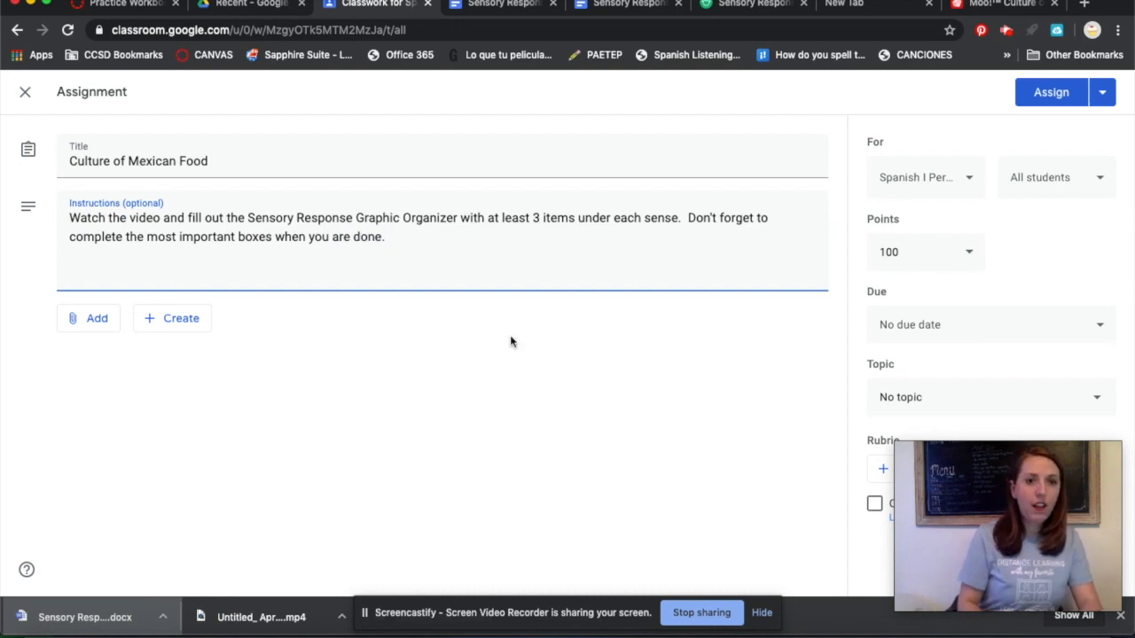
{"action": "left_click", "coordinate": [147, 237]}
{"action": "type", "text": "\""}
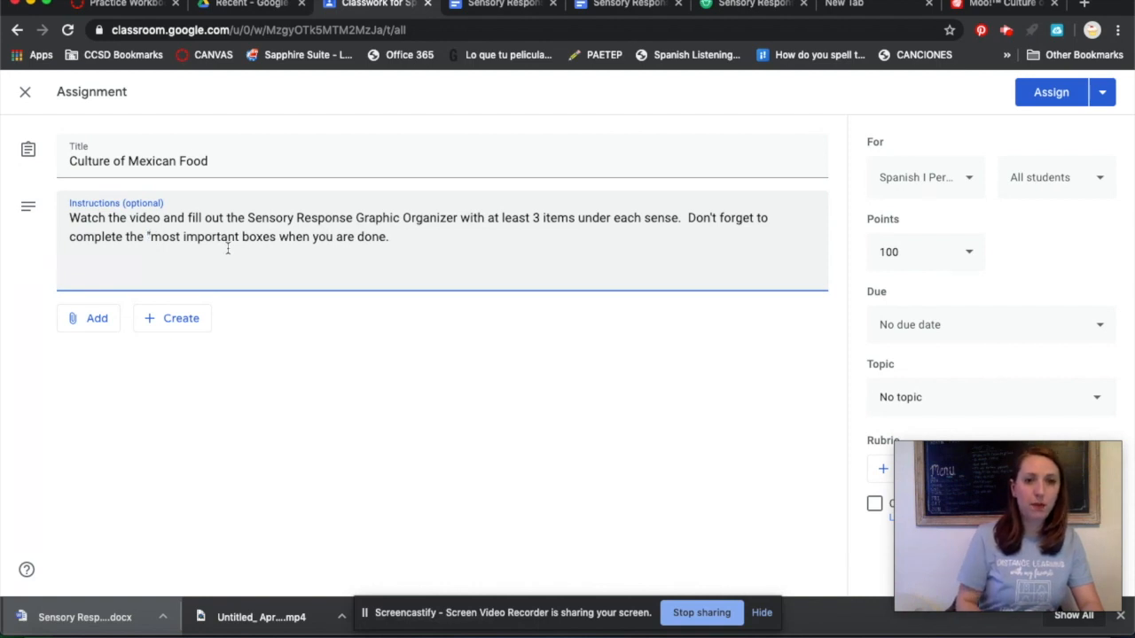
{"action": "type", "text": "\""}
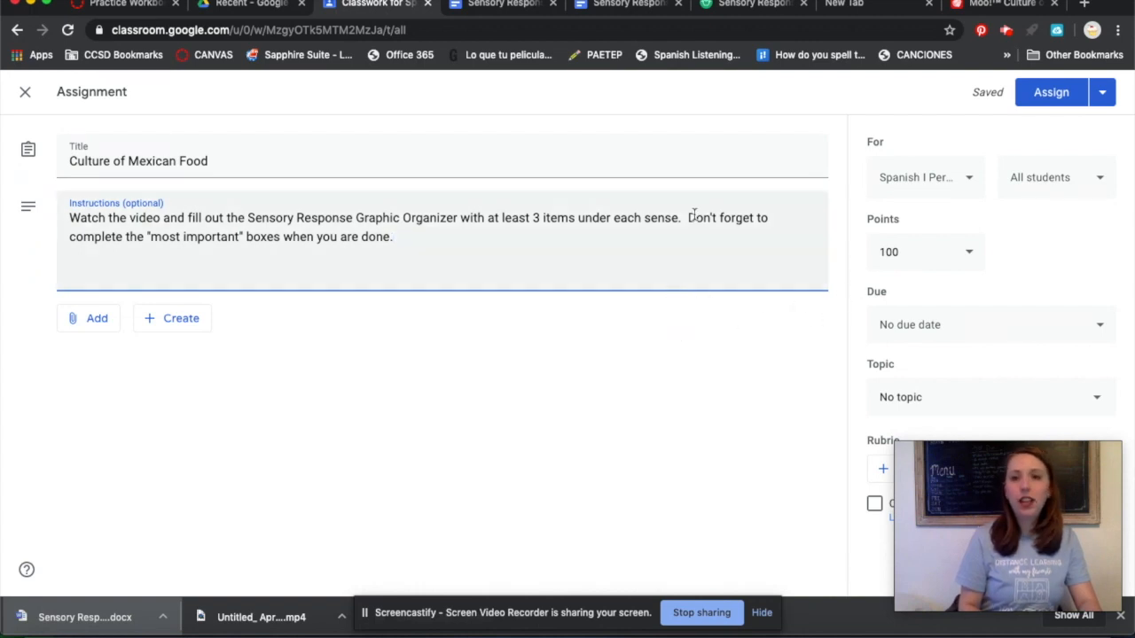
Step: Attach the Sensory Responses document from Google Drive to the assignment and set it to make a copy for each student
{"action": "left_click", "coordinate": [93, 321]}
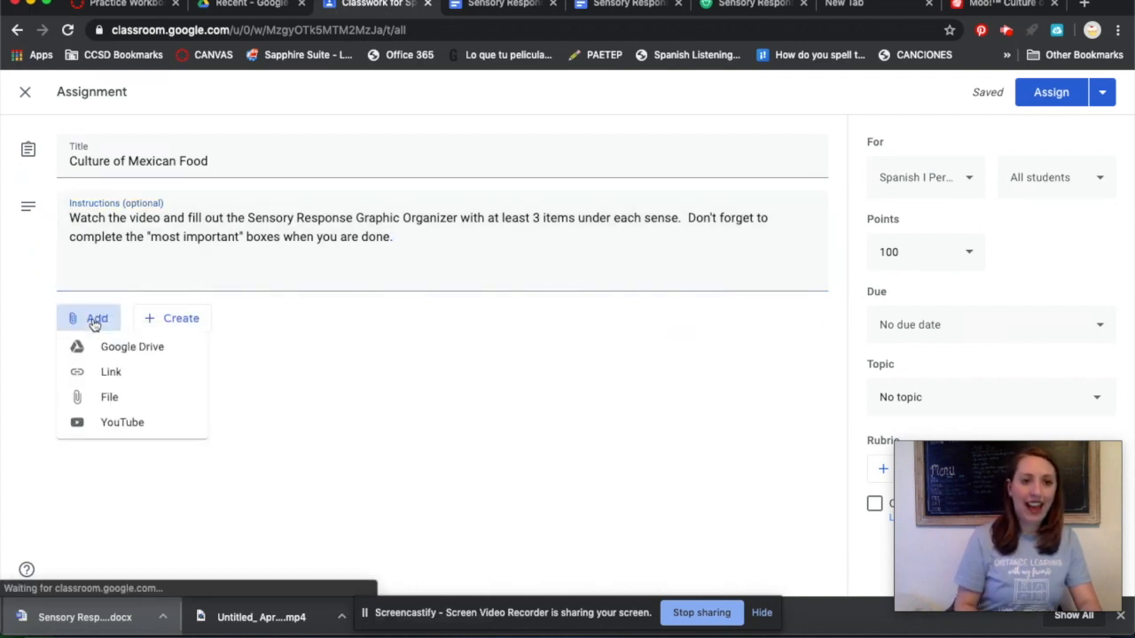
{"action": "left_click", "coordinate": [114, 358]}
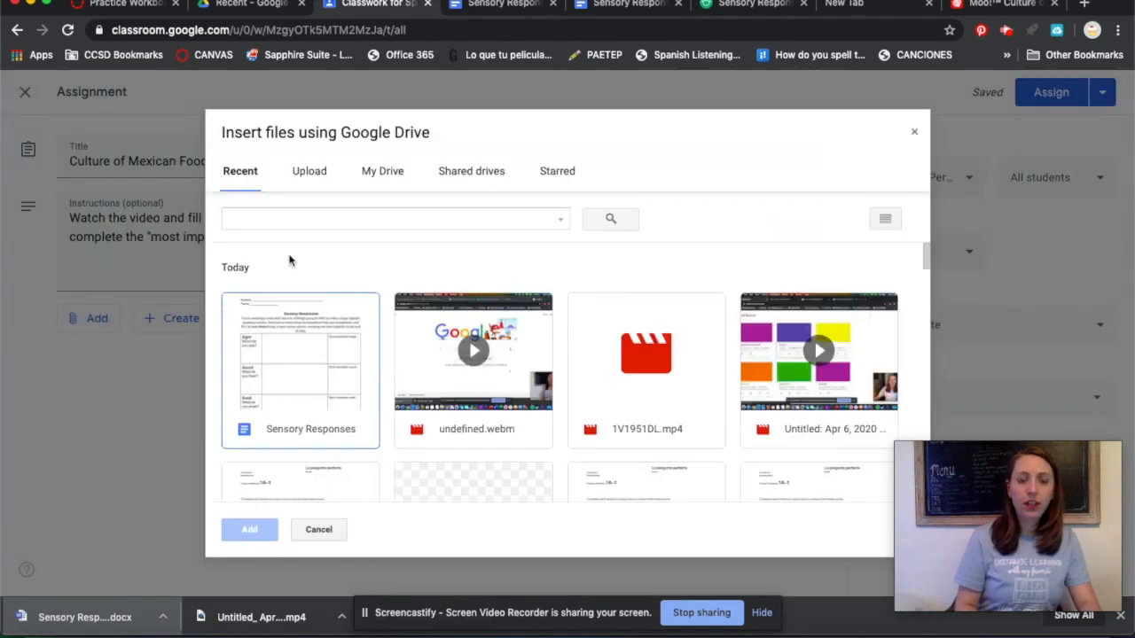
{"action": "left_click", "coordinate": [302, 370]}
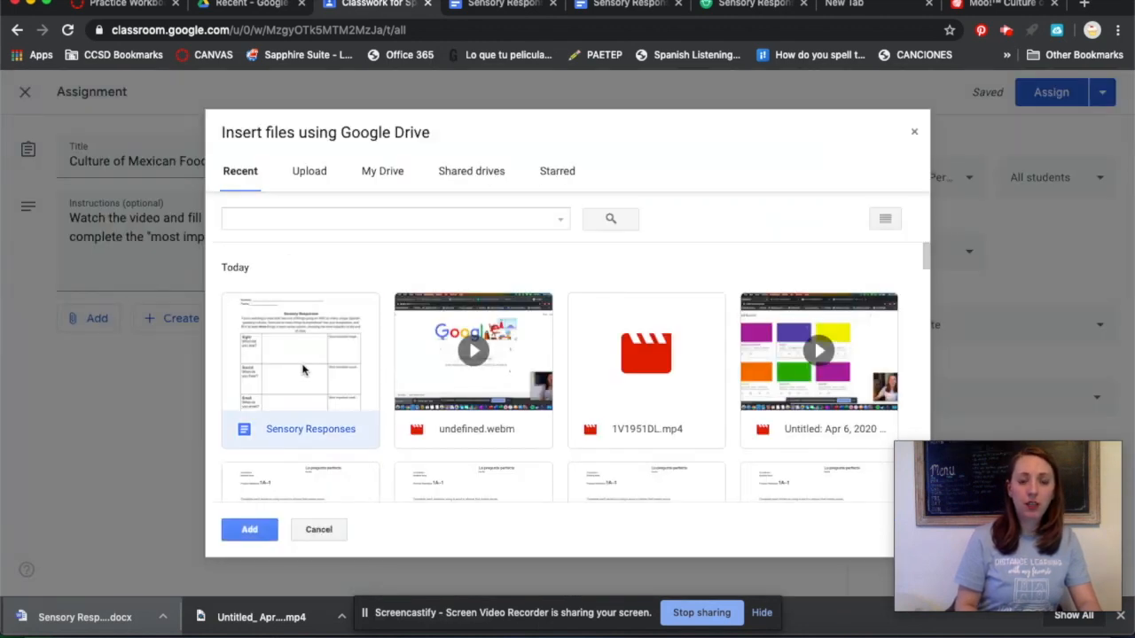
{"action": "left_click", "coordinate": [258, 533]}
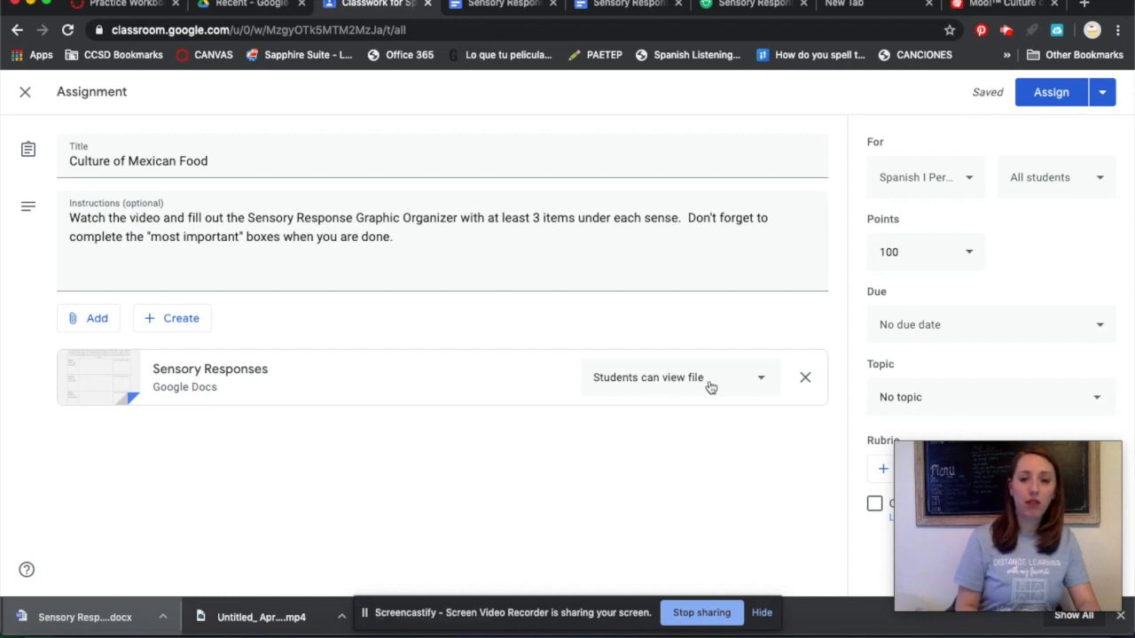
{"action": "left_click", "coordinate": [761, 382]}
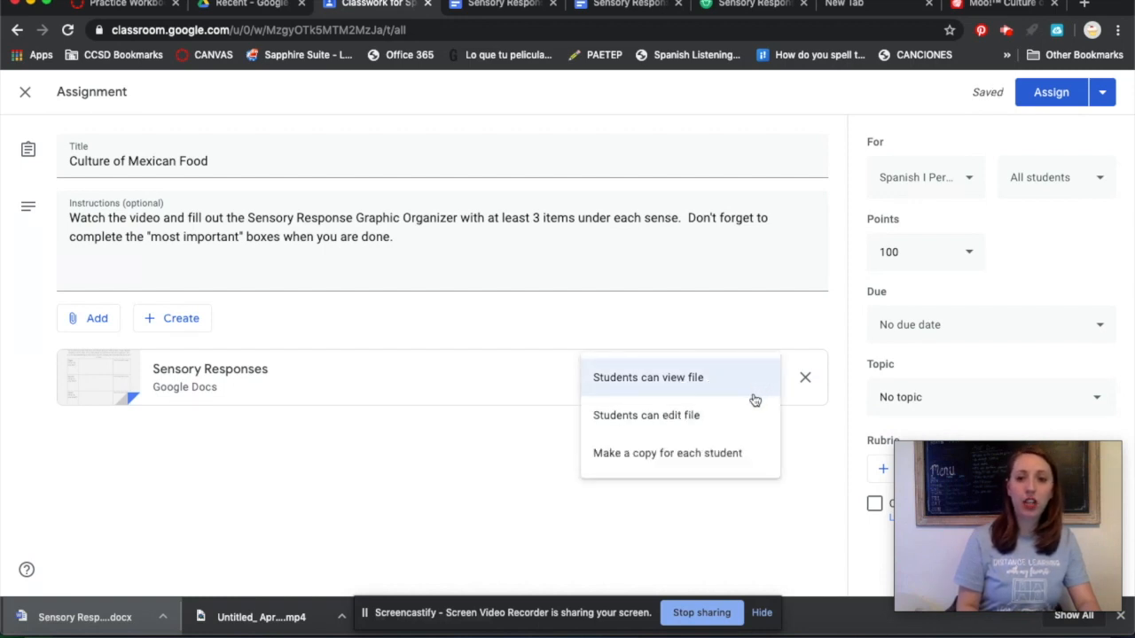
{"action": "left_click", "coordinate": [722, 454]}
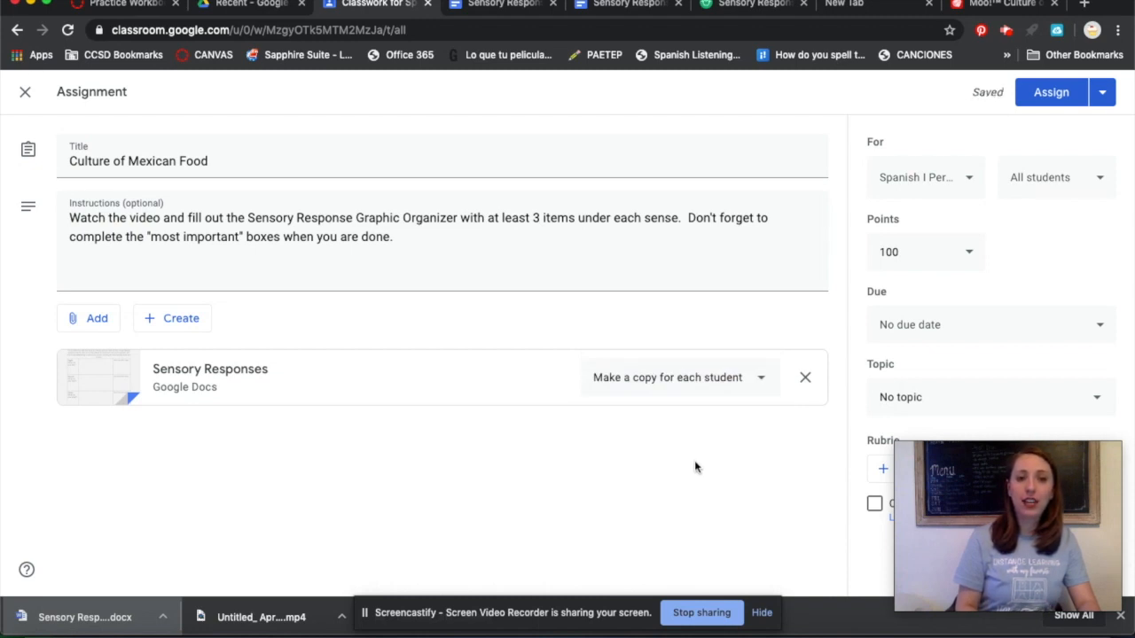
Step: Include the Spanish I Period 8 and Intro to Spanish 5A classes as additional recipients of the assignment
{"action": "left_click_drag", "start_coordinate": [1042, 509], "coordinate": [768, 491]}
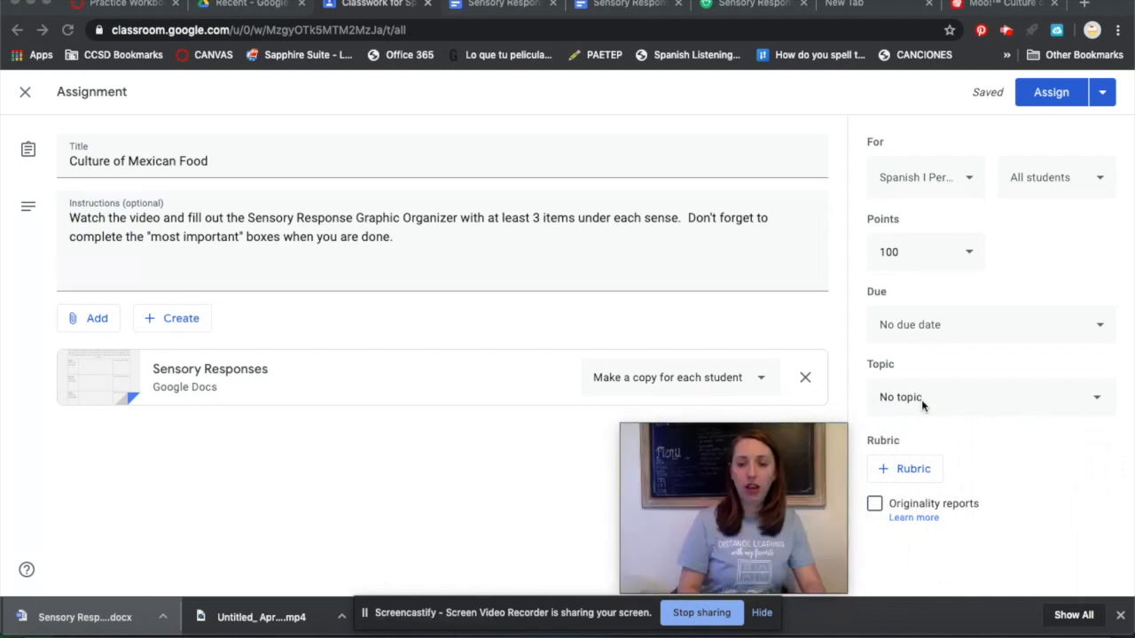
{"action": "left_click", "coordinate": [970, 182]}
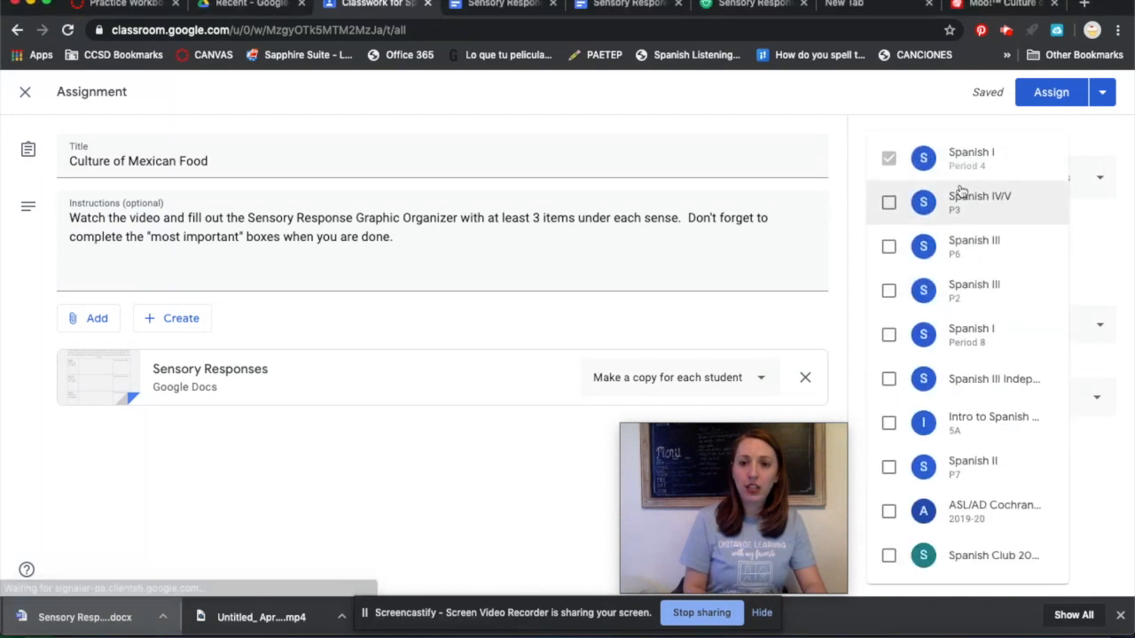
{"action": "left_click", "coordinate": [890, 337]}
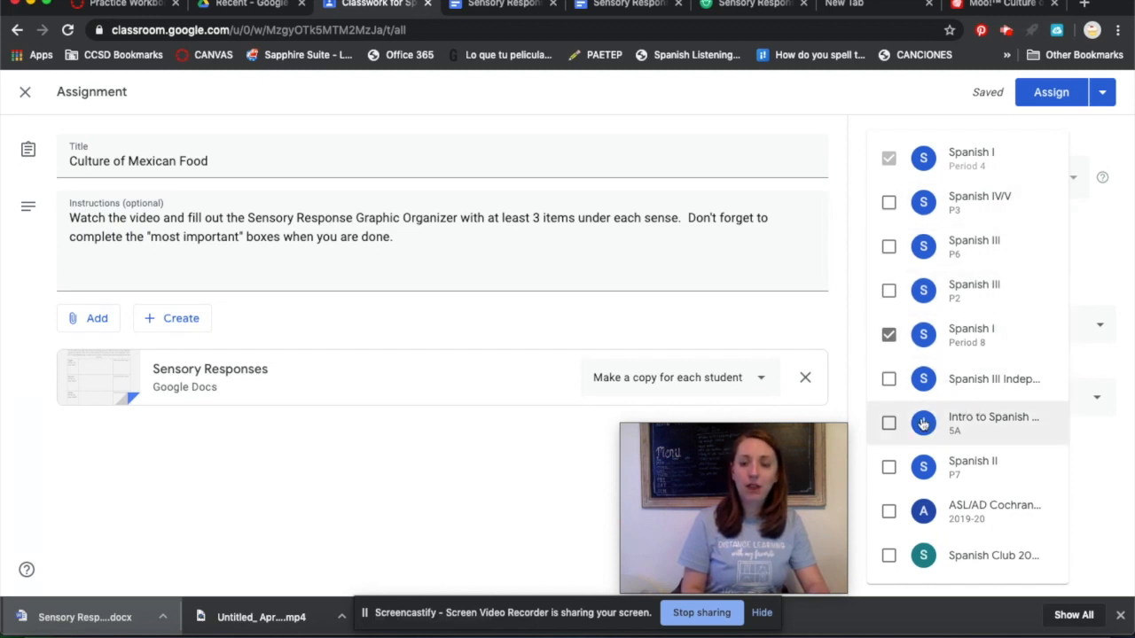
{"action": "left_click", "coordinate": [889, 424]}
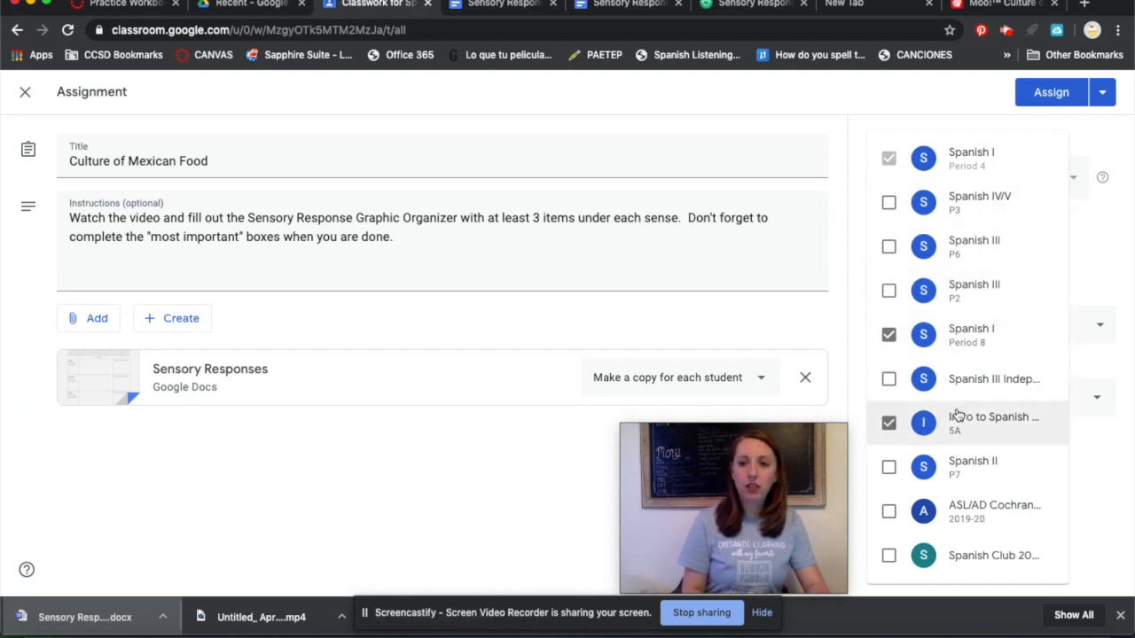
{"action": "left_click", "coordinate": [1092, 255]}
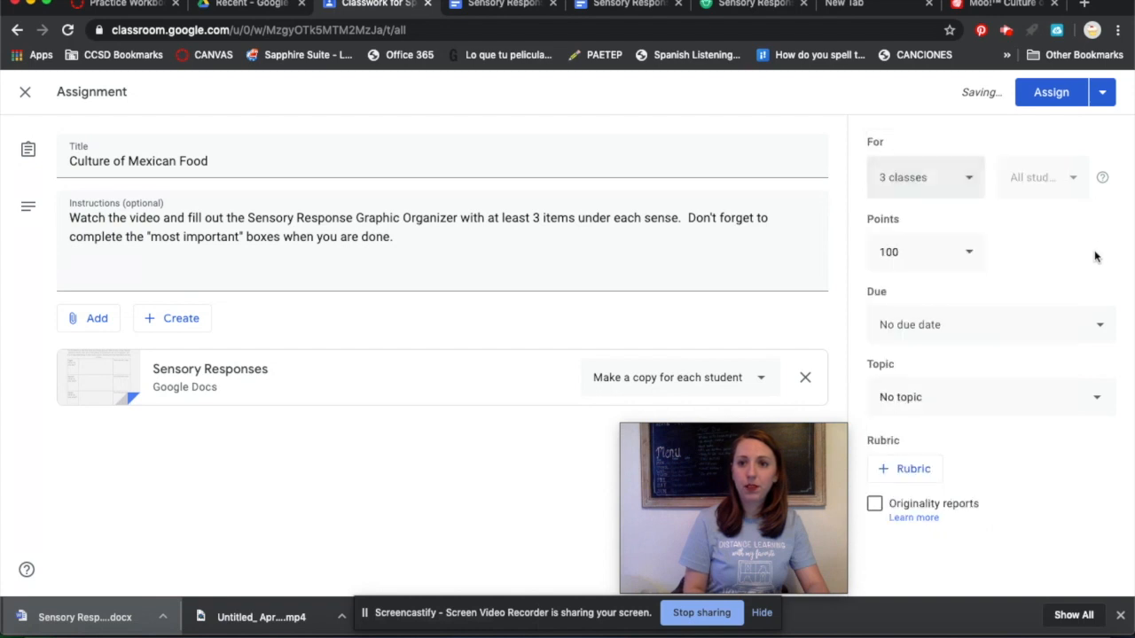
Step: Mark the assignment as Ungraded and set its due date to April 30, 2020
{"action": "left_click", "coordinate": [967, 259]}
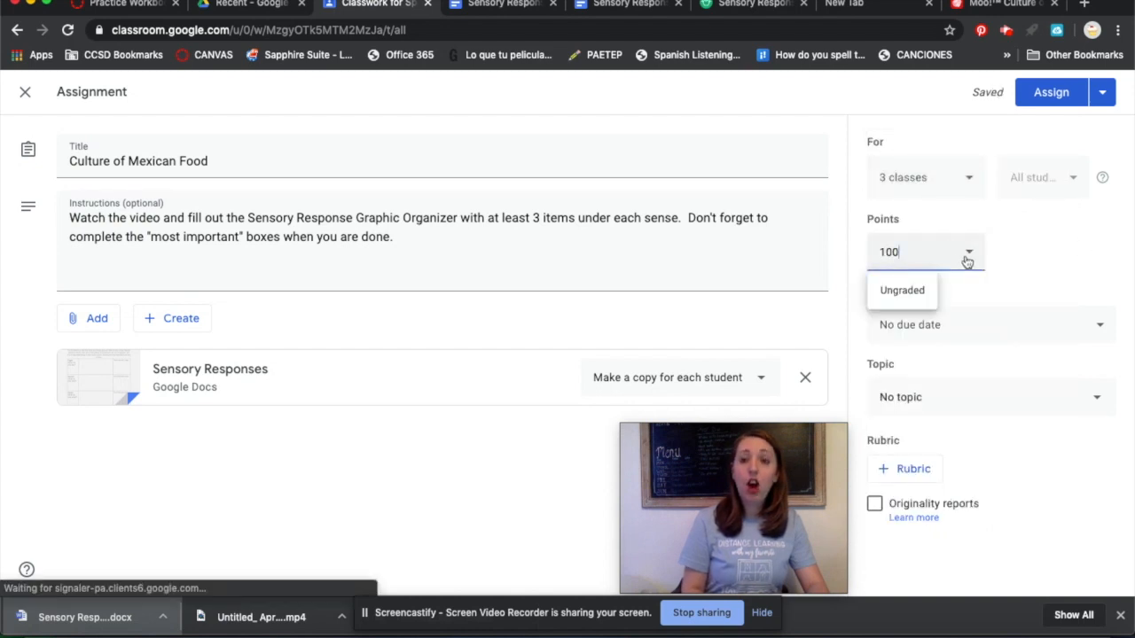
{"action": "left_click", "coordinate": [905, 291]}
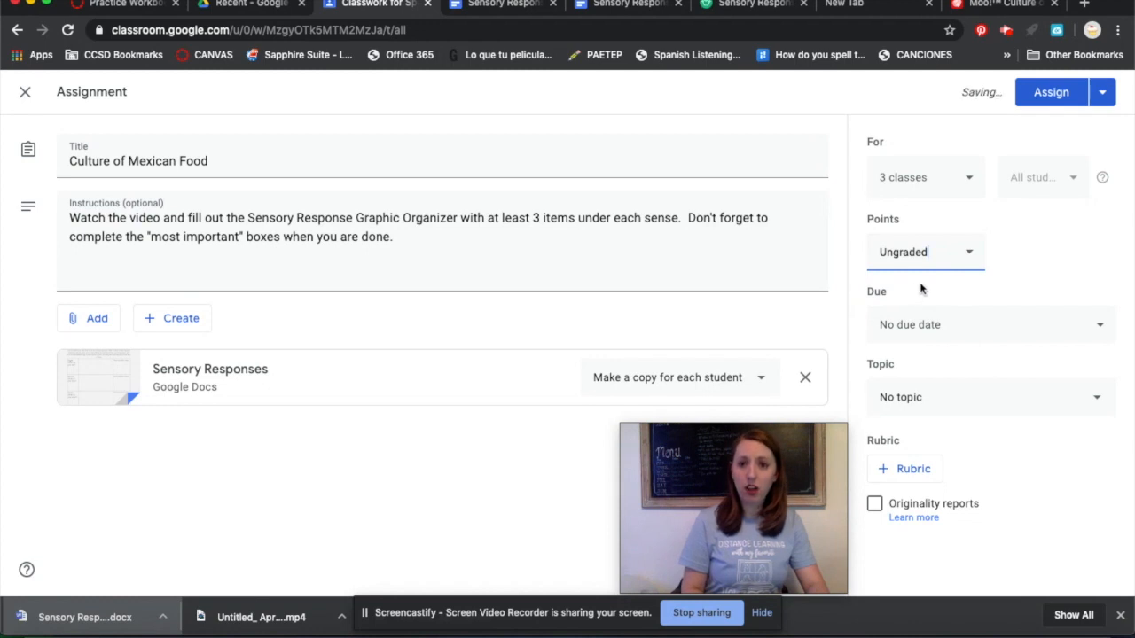
{"action": "left_click", "coordinate": [943, 333]}
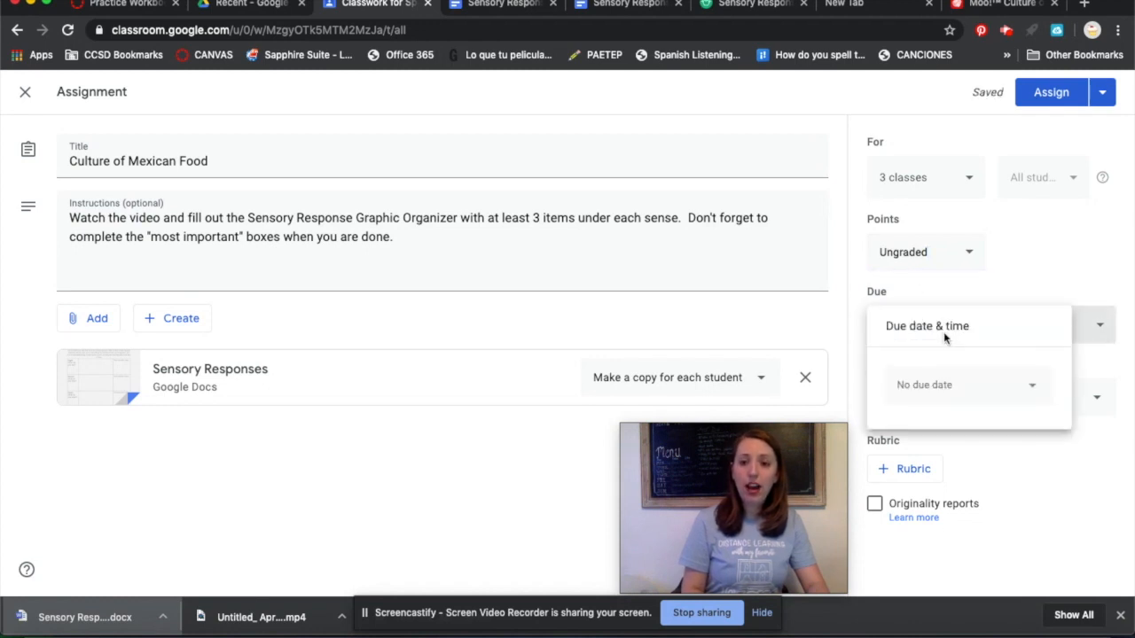
{"action": "left_click", "coordinate": [1002, 388]}
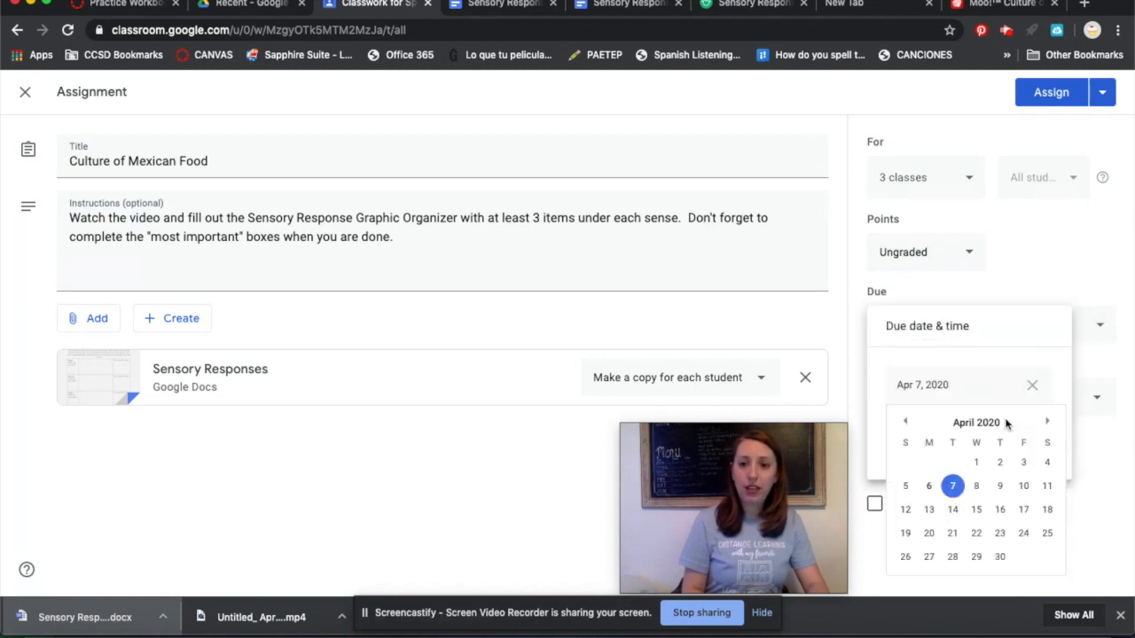
{"action": "left_click", "coordinate": [1000, 559]}
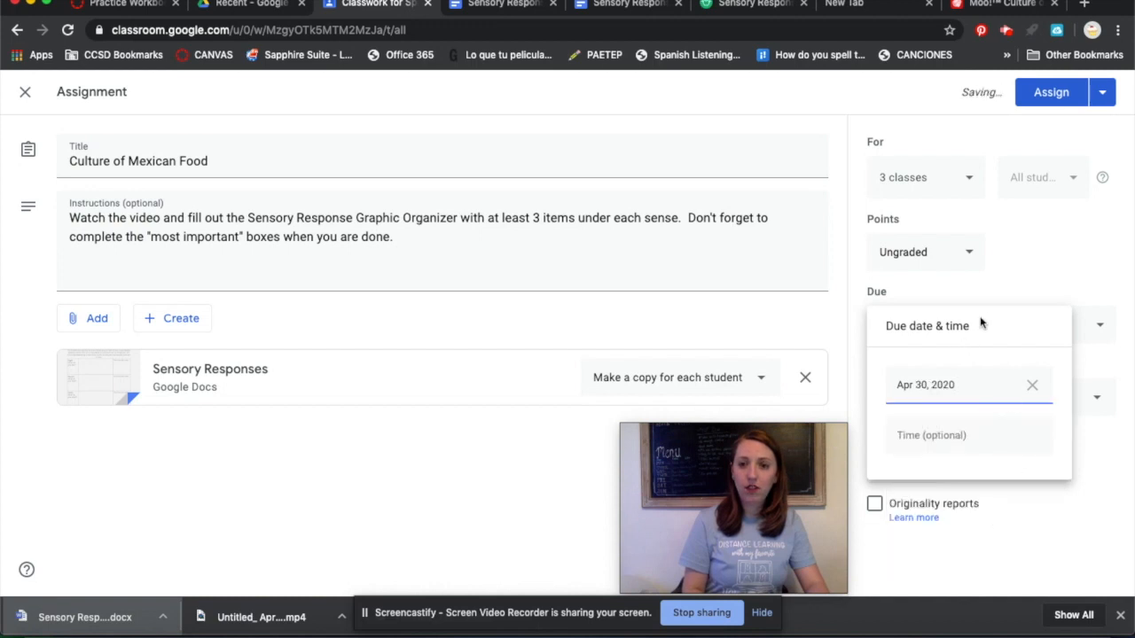
{"action": "left_click", "coordinate": [1017, 297]}
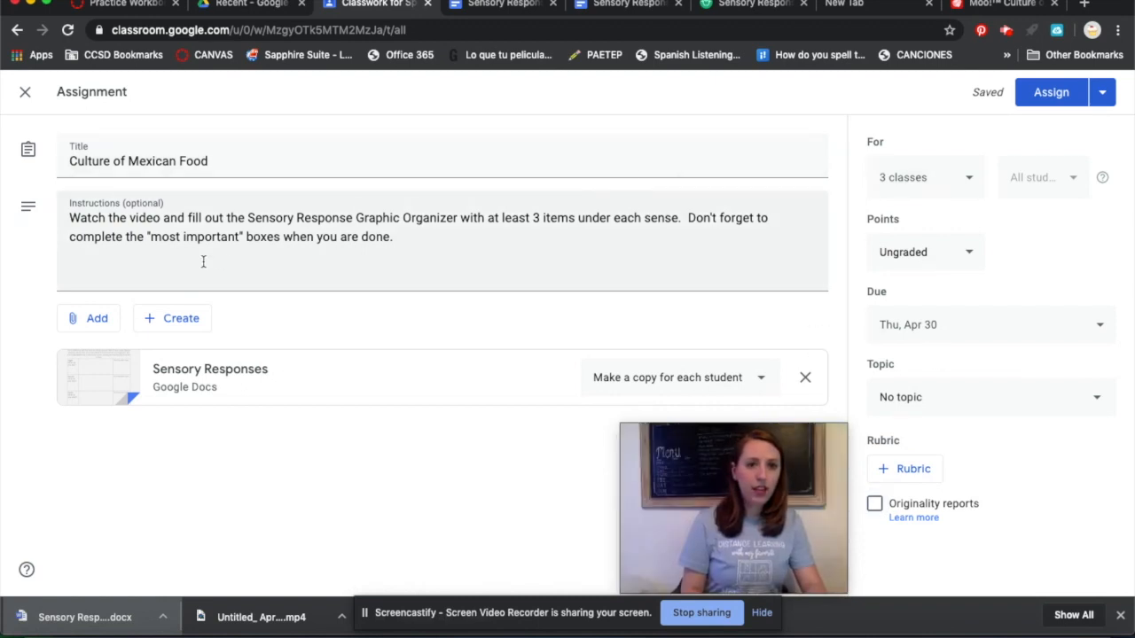
Step: Attach the video MexicanFoodTD.mp4 from Google Drive to the assignment, with its access set to "Students can view file"
{"action": "left_click", "coordinate": [82, 318]}
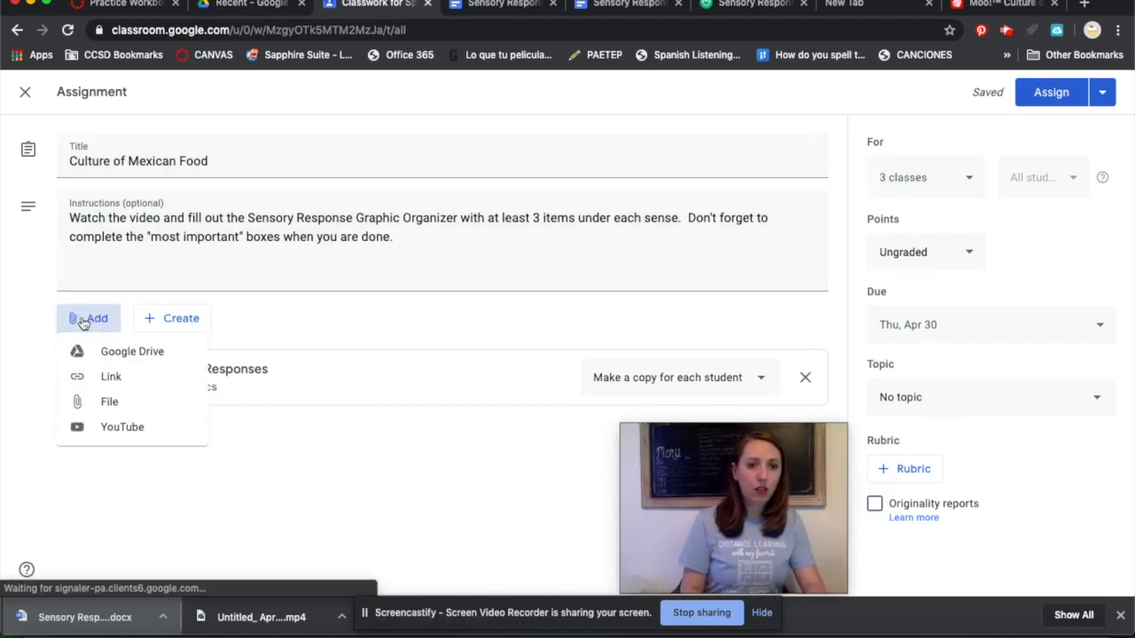
{"action": "left_click", "coordinate": [105, 359]}
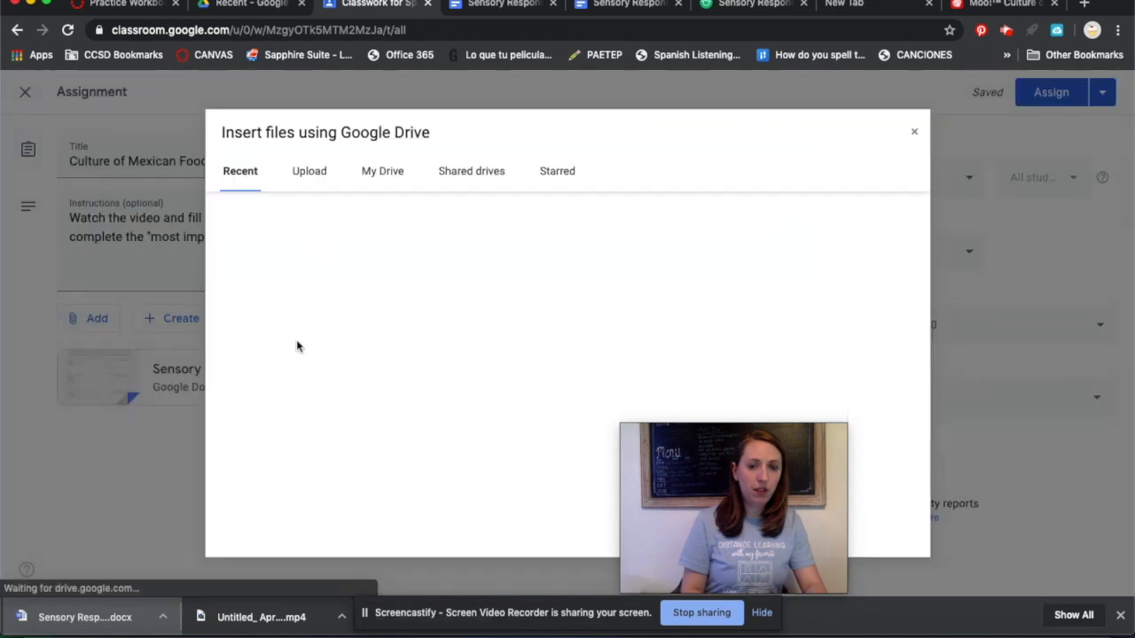
{"action": "scroll", "coordinate": [462, 341], "scroll_direction": "down", "scroll_amount": 1}
{"action": "scroll", "coordinate": [465, 341], "scroll_direction": "down", "scroll_amount": 5}
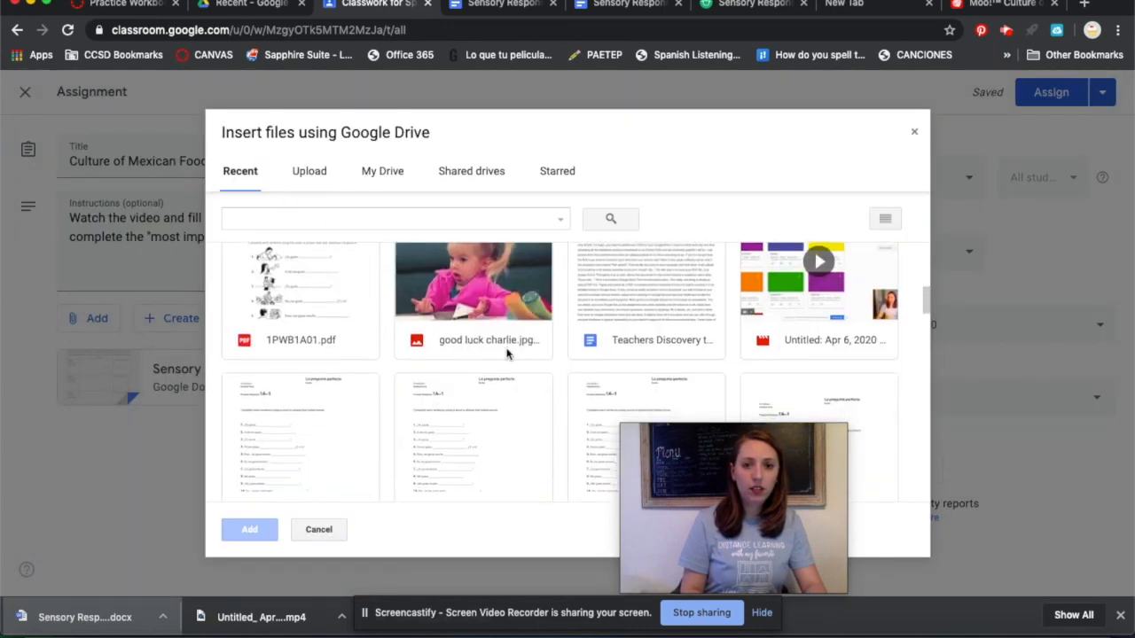
{"action": "left_click", "coordinate": [334, 458]}
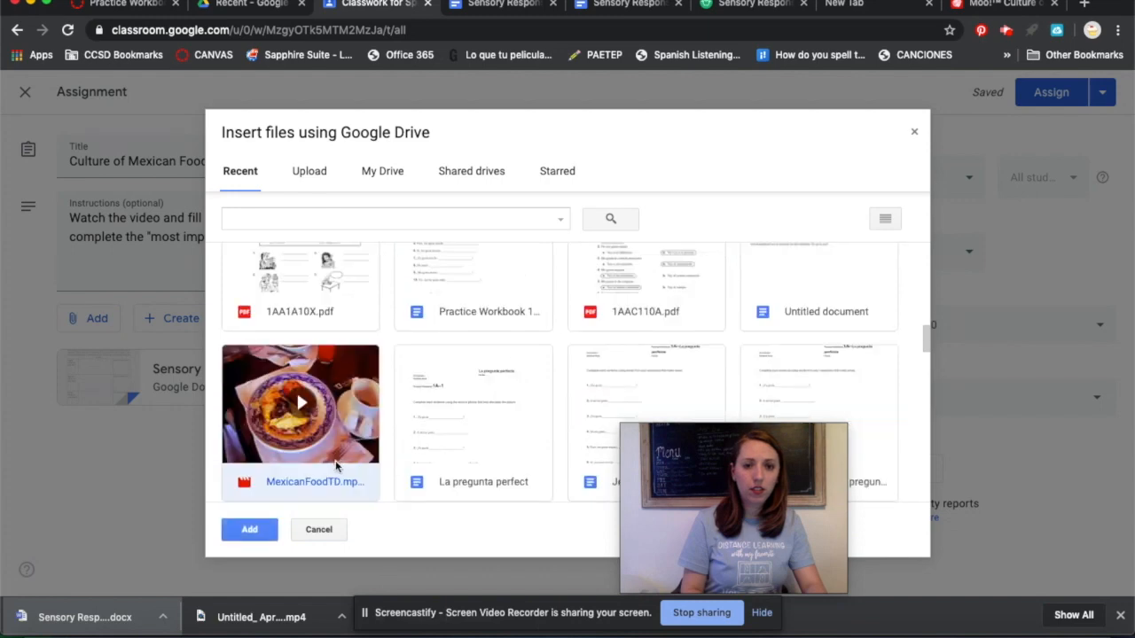
{"action": "left_click", "coordinate": [264, 529]}
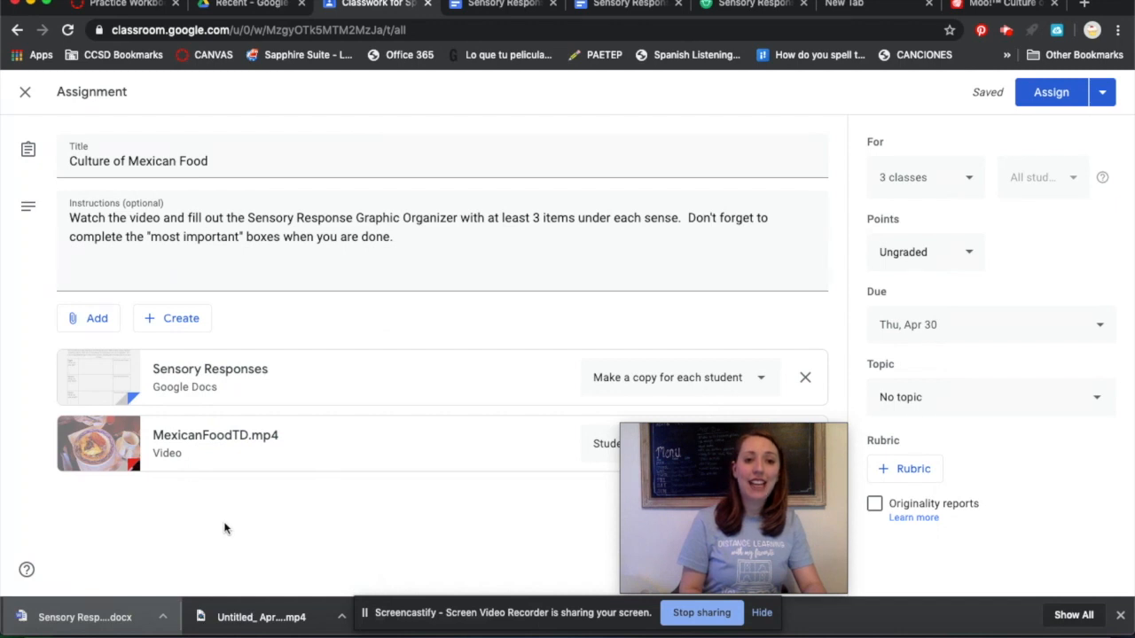
{"action": "left_click_drag", "start_coordinate": [749, 518], "coordinate": [976, 517]}
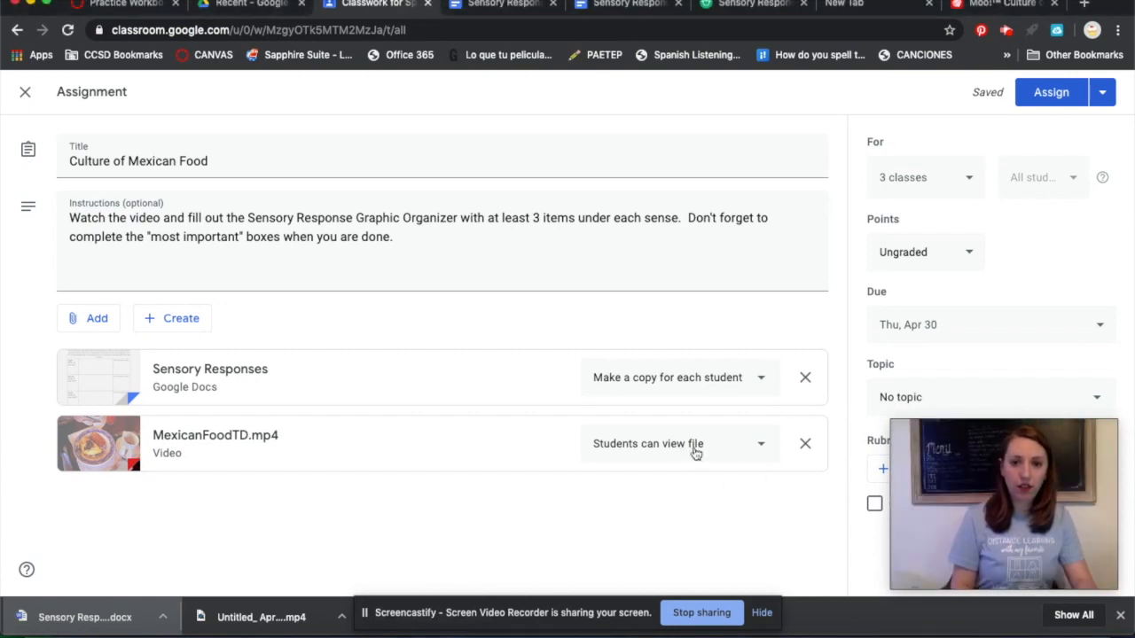
{"action": "left_click", "coordinate": [753, 446]}
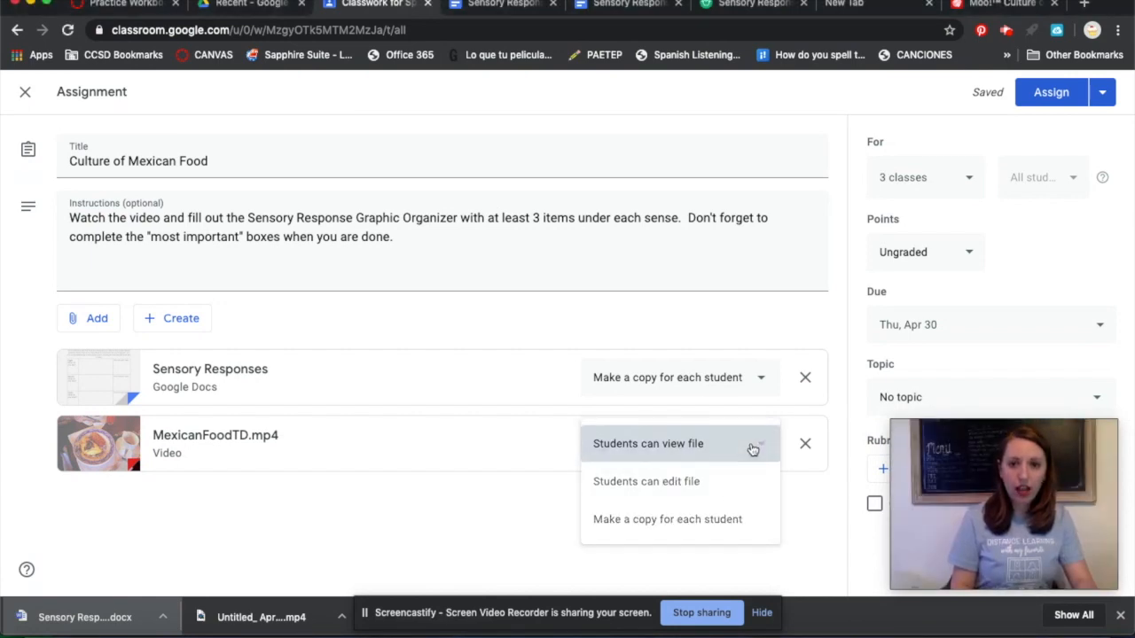
{"action": "left_click", "coordinate": [752, 446]}
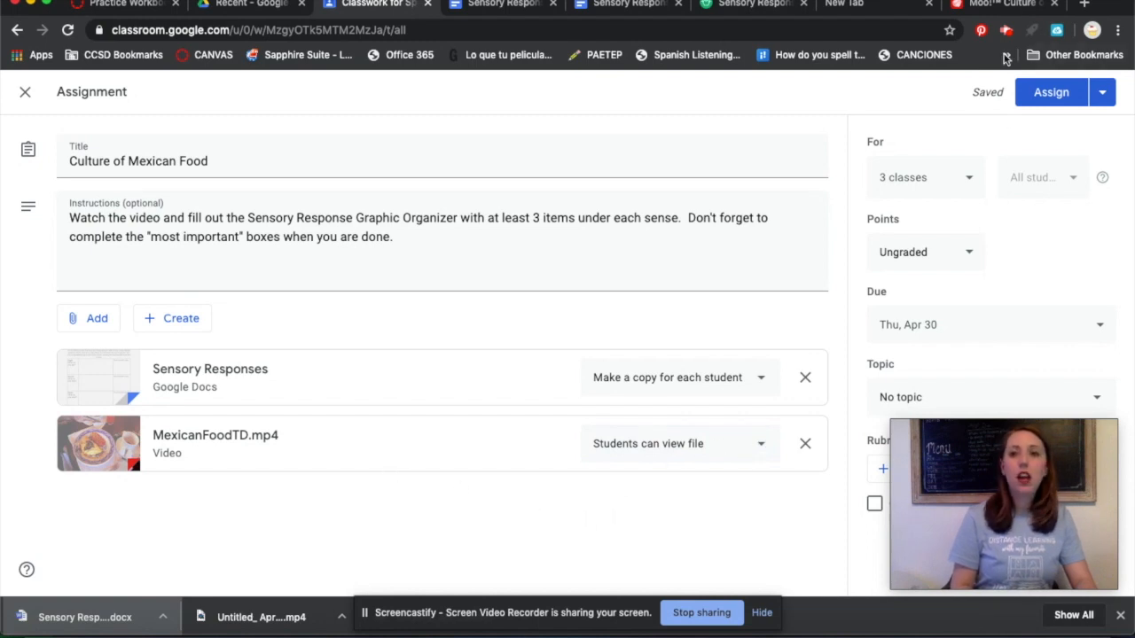
Step: Assign Culture of Mexican Food to the selected classes and open the Spanish I Period 4 class stream
{"action": "left_click", "coordinate": [1049, 96]}
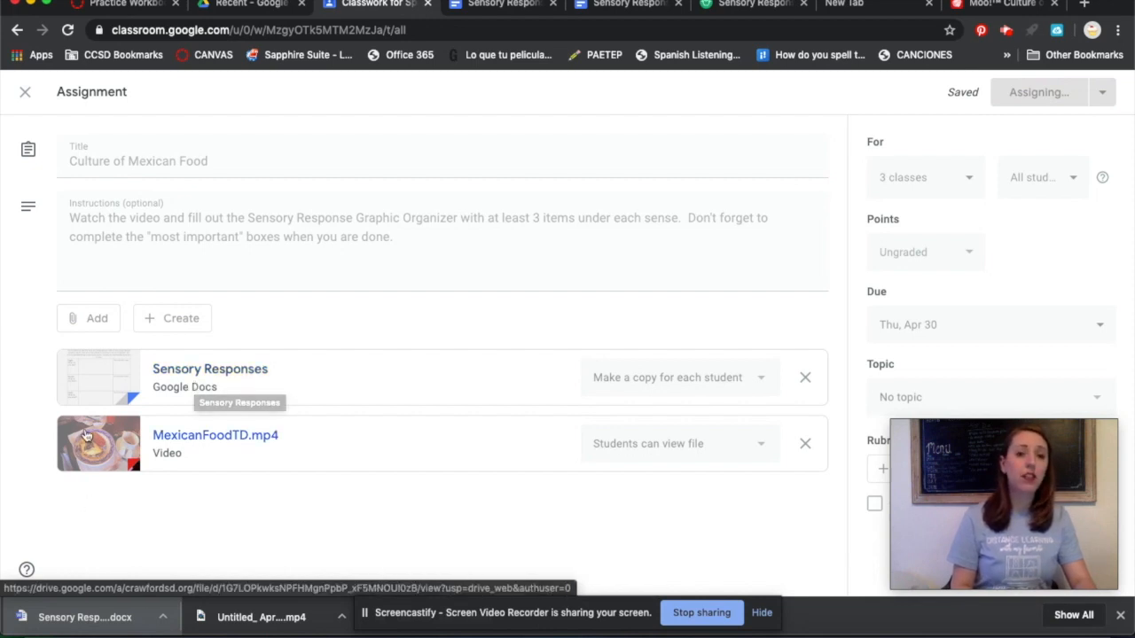
{"action": "mouse_move", "coordinate": [968, 483]}
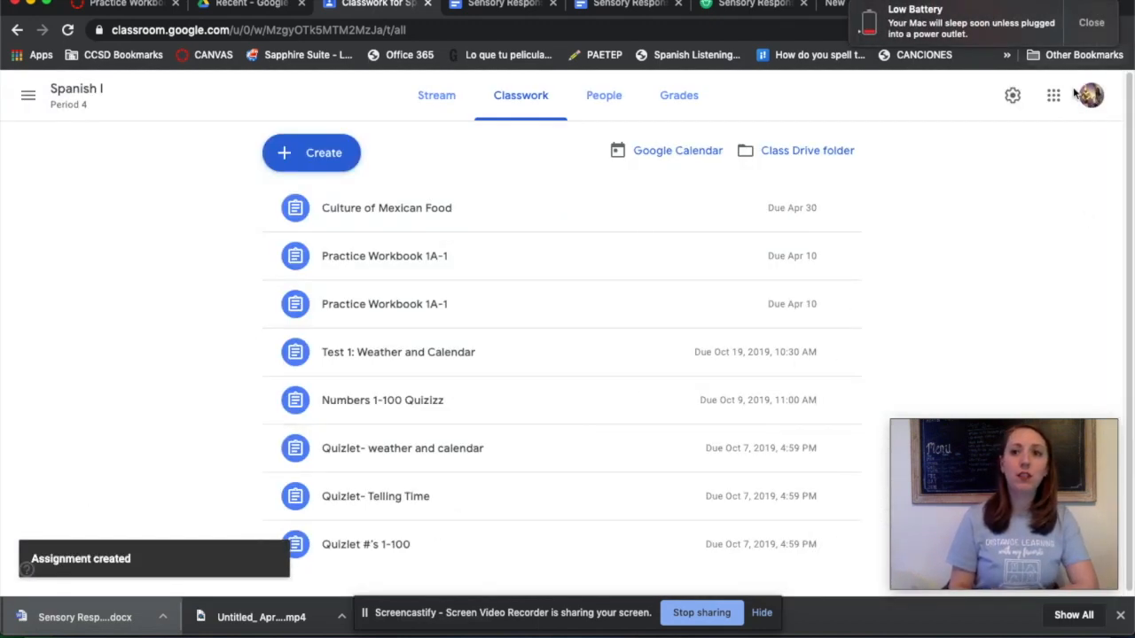
{"action": "left_click", "coordinate": [1091, 24]}
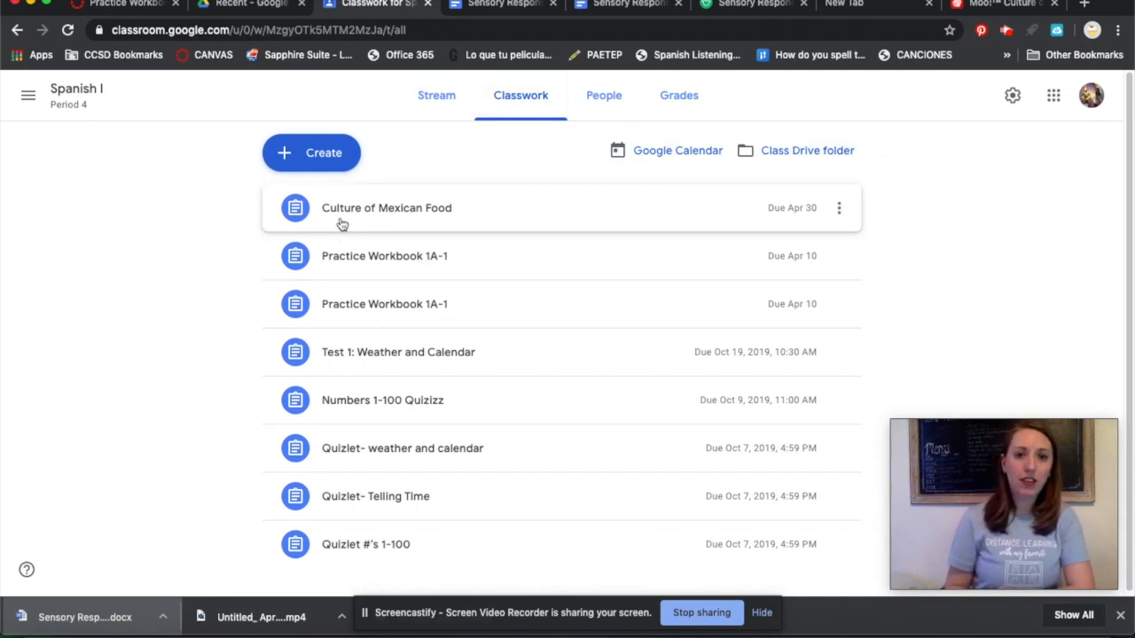
{"action": "left_click", "coordinate": [424, 112]}
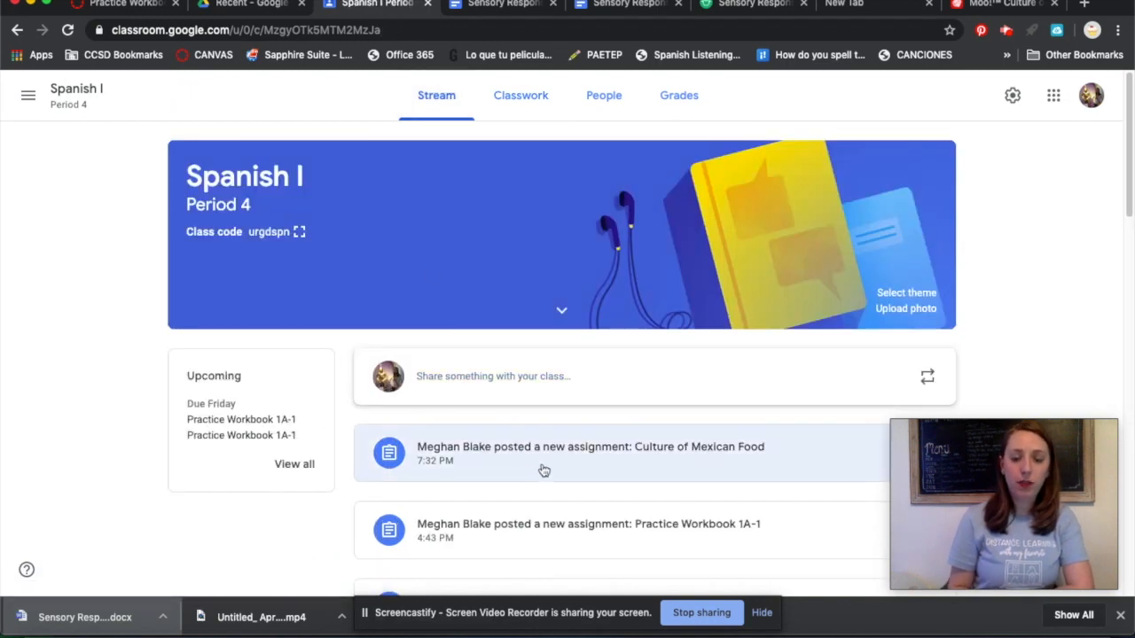
Step: Display the instructions of the Culture of Mexican Food assignment and open its attached Sensory Responses document in a new tab
{"action": "left_click", "coordinate": [732, 464]}
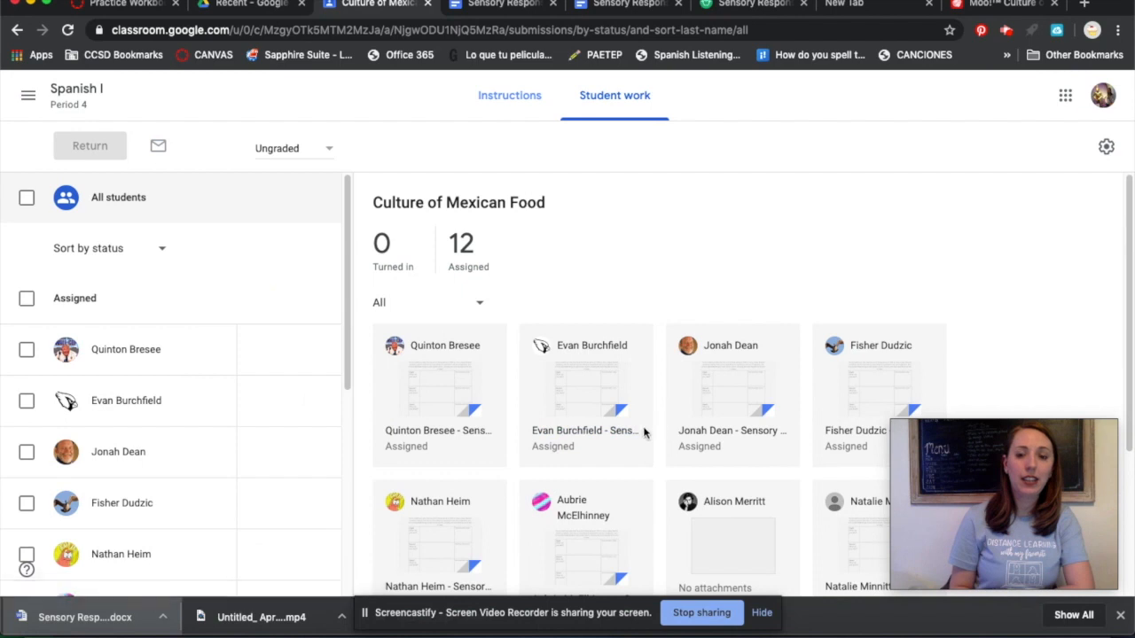
{"action": "left_click", "coordinate": [506, 113]}
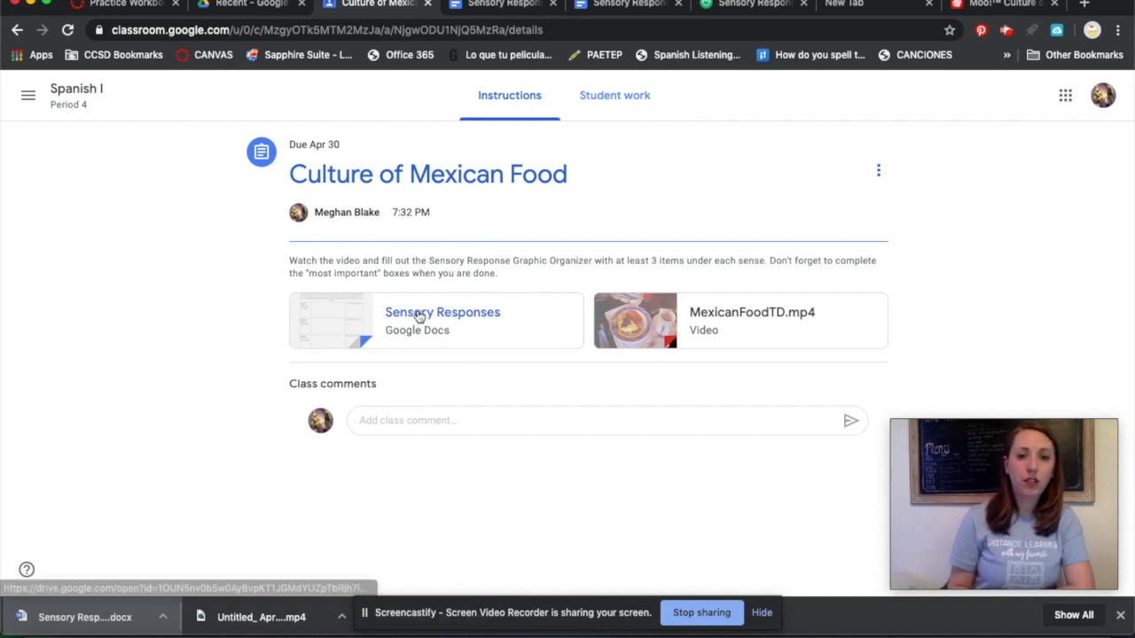
{"action": "right_click", "coordinate": [449, 313]}
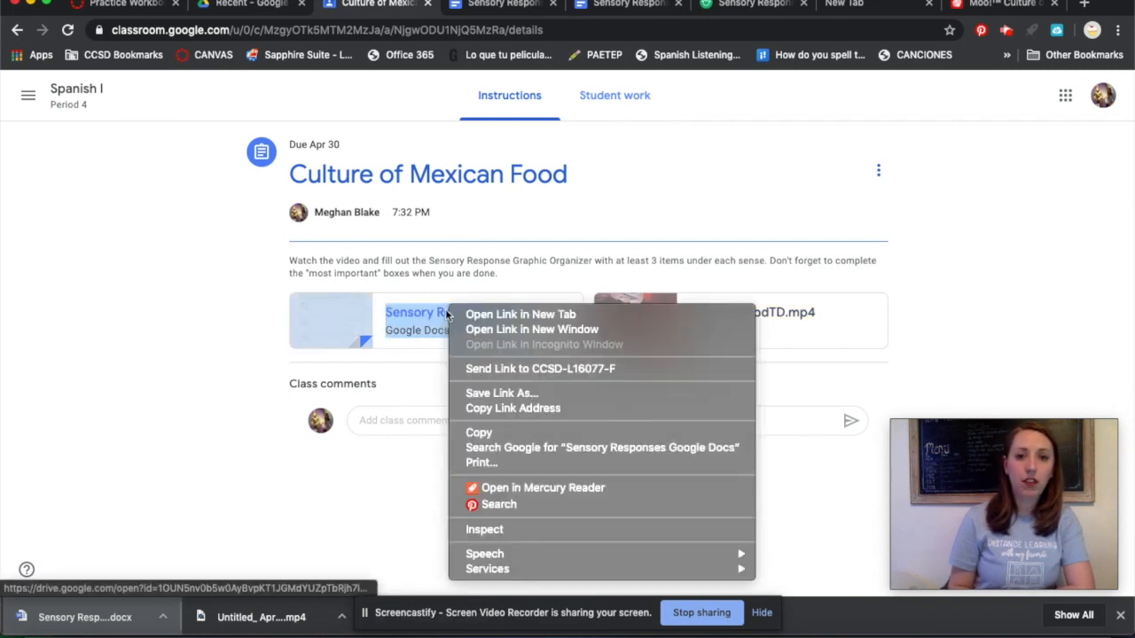
{"action": "left_click", "coordinate": [527, 315]}
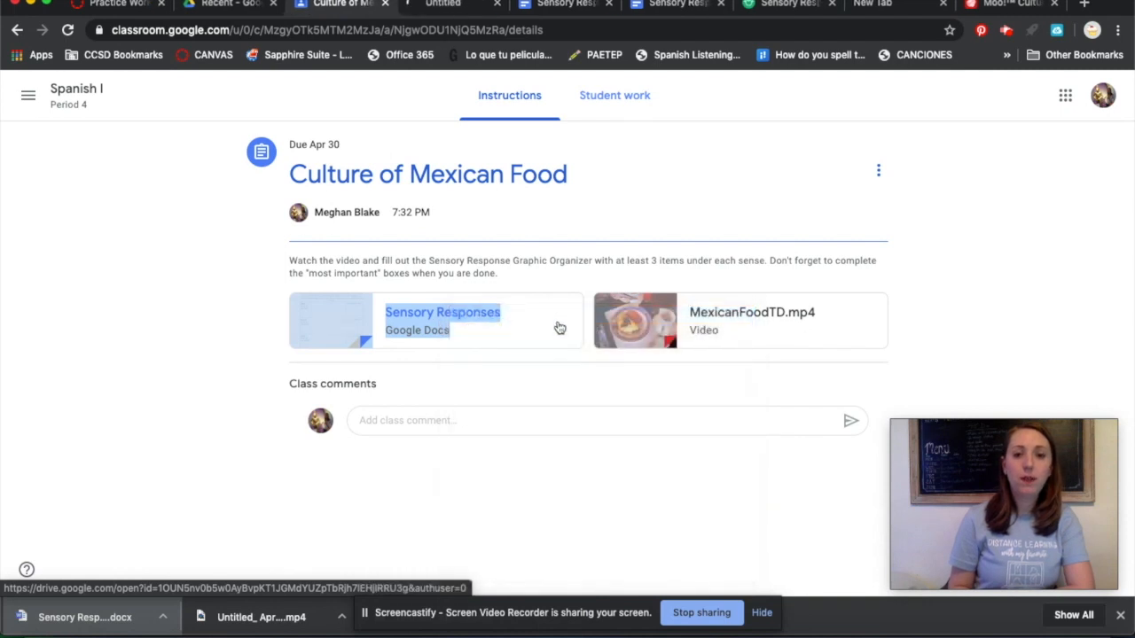
Step: Open the attached MexicanFoodTD.mp4 video, play its opening seconds and pause it
{"action": "left_click", "coordinate": [616, 312]}
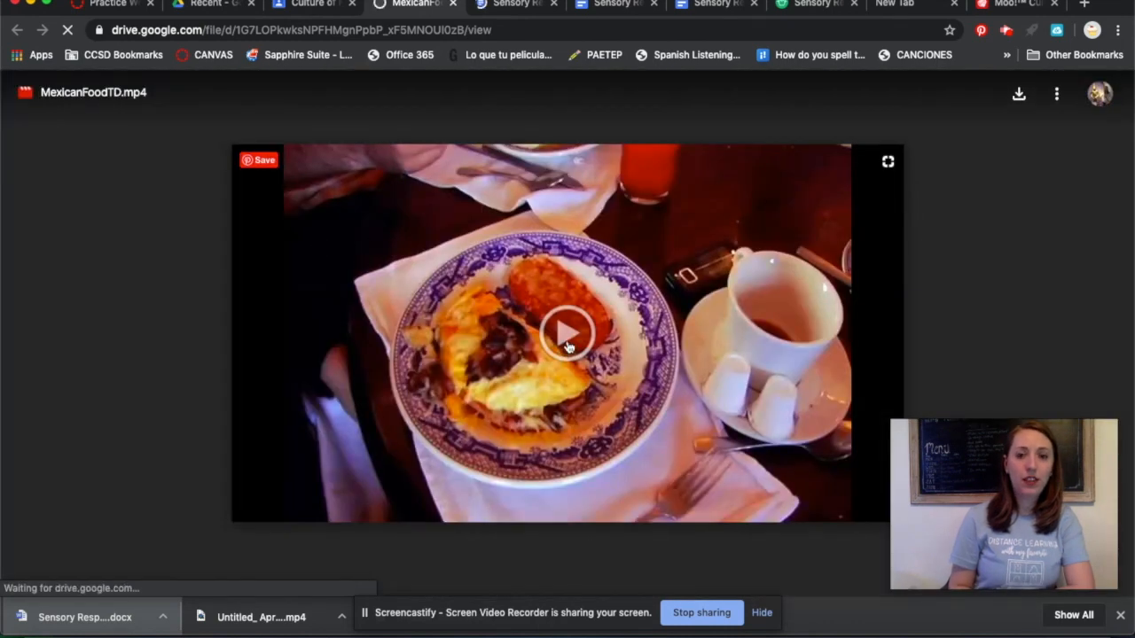
{"action": "left_click", "coordinate": [567, 345]}
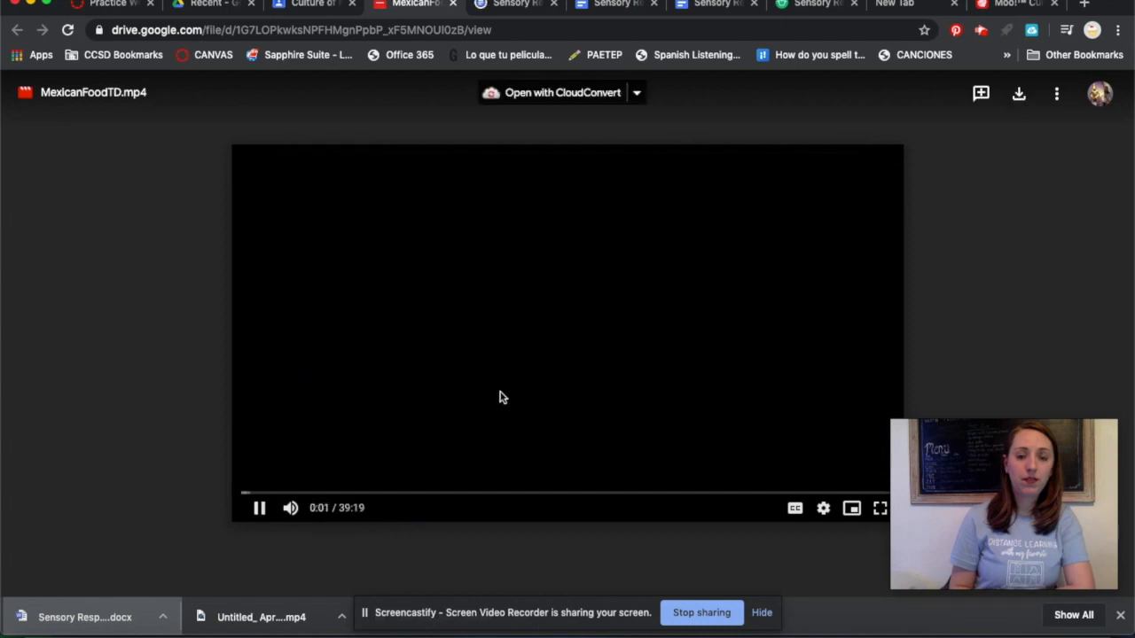
{"action": "left_click", "coordinate": [260, 509]}
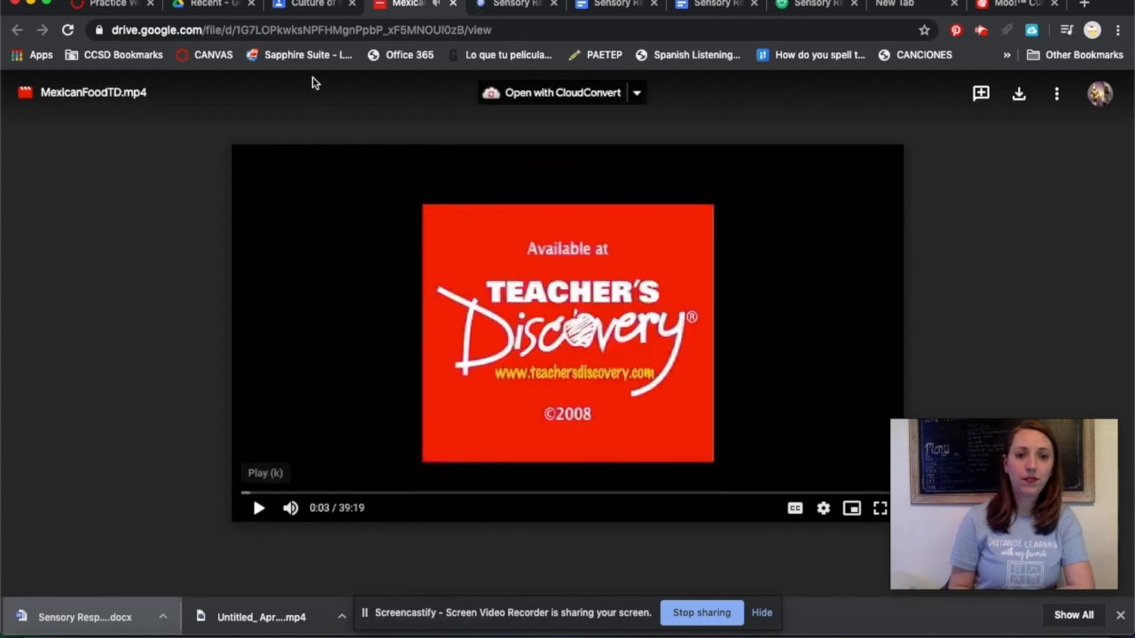
Step: Bring up the Sensory Responses document, detach it into its own window, and narrow and place it on the right half of the screen
{"action": "left_click", "coordinate": [503, 9]}
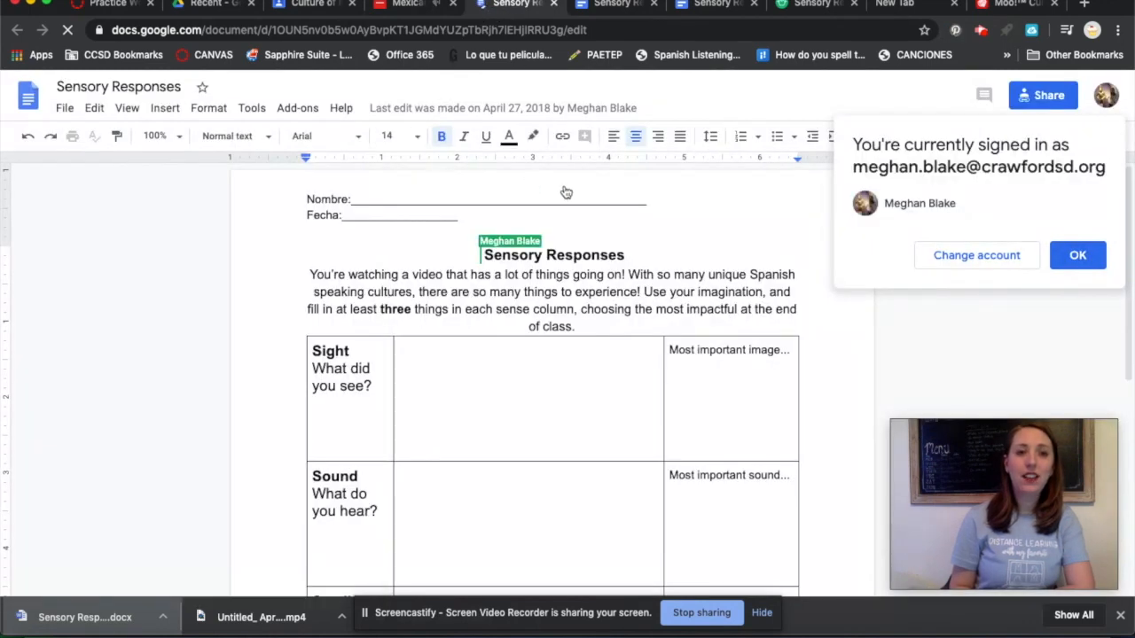
{"action": "left_click", "coordinate": [1079, 256]}
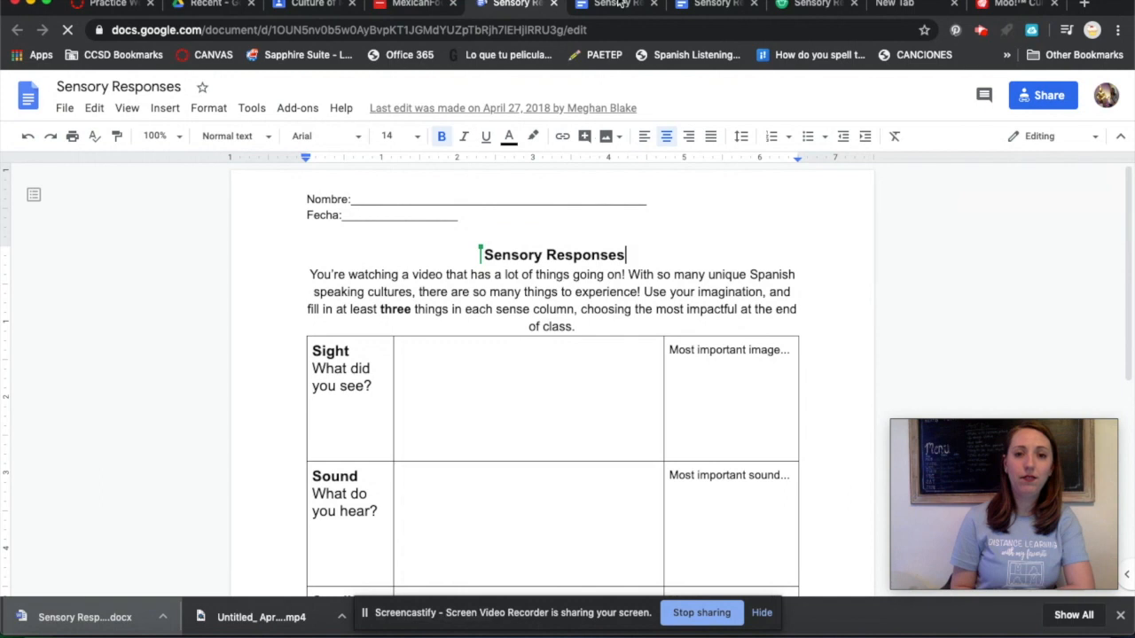
{"action": "left_click_drag", "start_coordinate": [490, 69], "coordinate": [132, 55]}
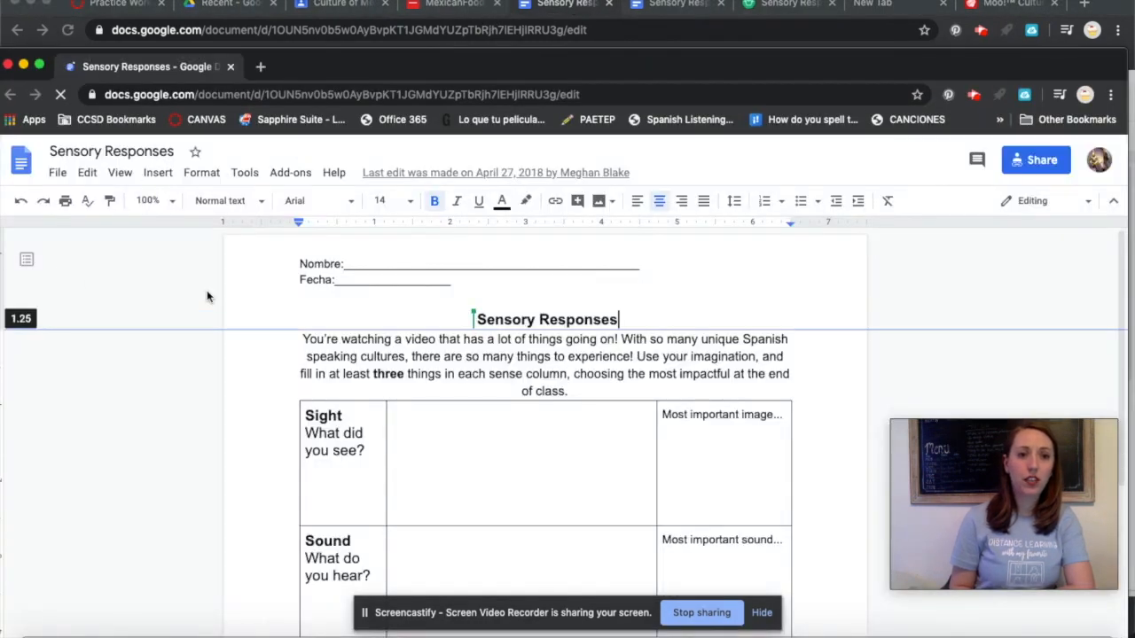
{"action": "left_click_drag", "start_coordinate": [207, 289], "coordinate": [1, 209]}
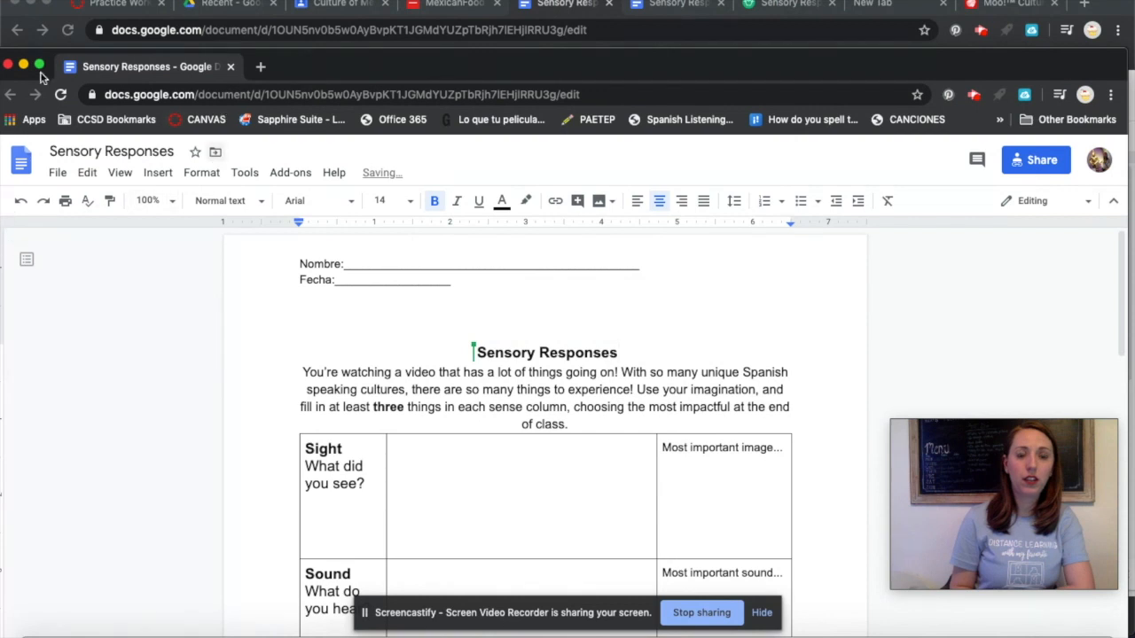
{"action": "left_click_drag", "start_coordinate": [1124, 363], "coordinate": [728, 339]}
{"action": "left_click_drag", "start_coordinate": [481, 63], "coordinate": [956, 28]}
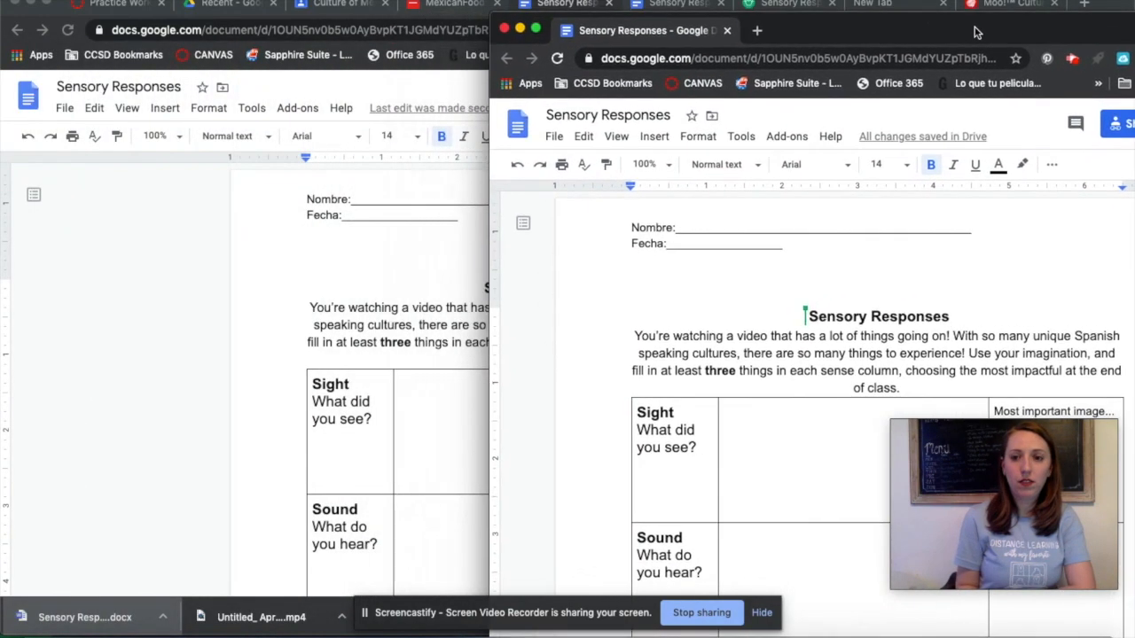
Step: Narrow the main browser window to about half the screen and show the MexicanFoodTD.mp4 video in it
{"action": "left_click", "coordinate": [248, 292]}
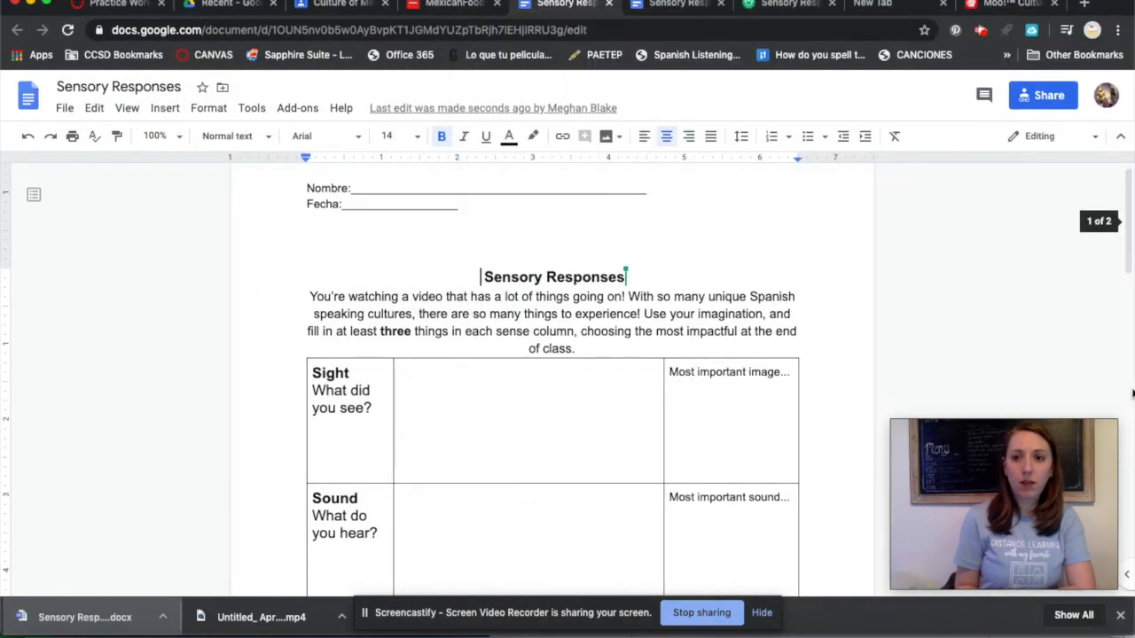
{"action": "scroll", "coordinate": [1131, 391], "scroll_direction": "down", "scroll_amount": 5}
{"action": "left_click_drag", "start_coordinate": [1041, 368], "coordinate": [585, 351]}
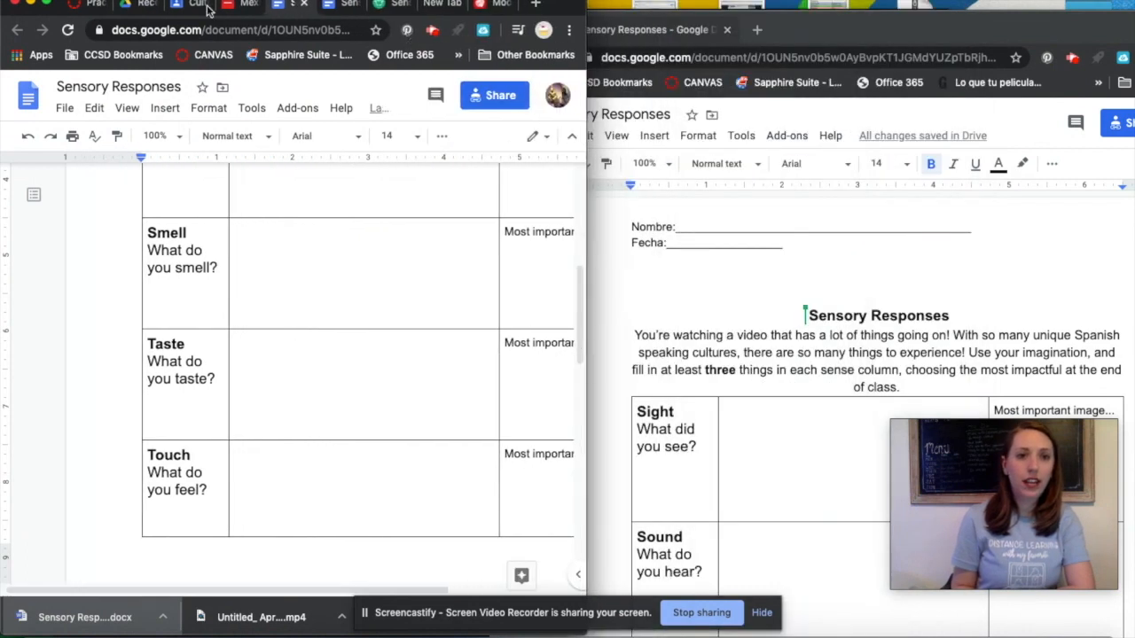
{"action": "left_click", "coordinate": [242, 6]}
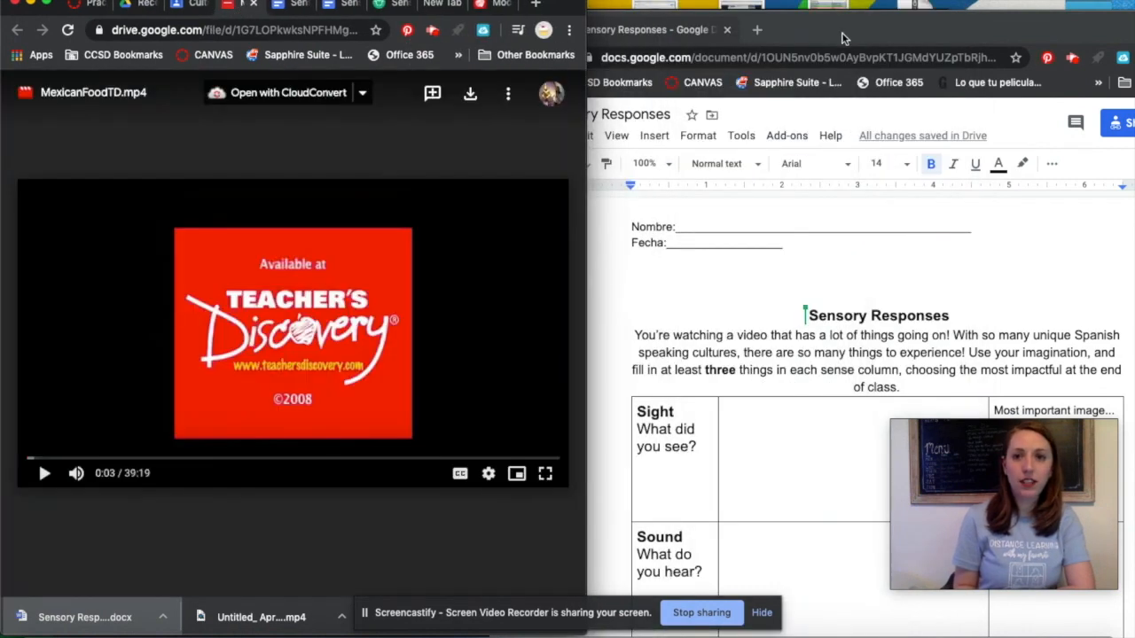
Step: Align the Sensory Responses window beside the video, check its Sight answer cell, and return focus to the video window
{"action": "left_click_drag", "start_coordinate": [844, 38], "coordinate": [848, 12]}
{"action": "left_click", "coordinate": [816, 443]}
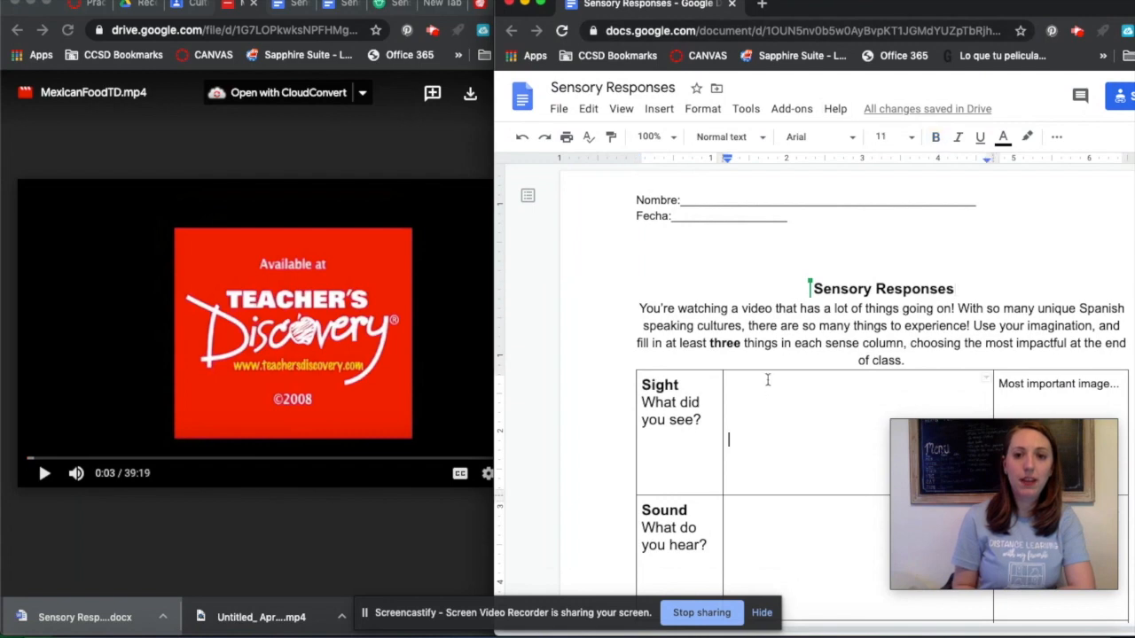
{"action": "scroll", "coordinate": [768, 380], "scroll_direction": "down", "scroll_amount": 10}
{"action": "scroll", "coordinate": [776, 349], "scroll_direction": "up", "scroll_amount": 10}
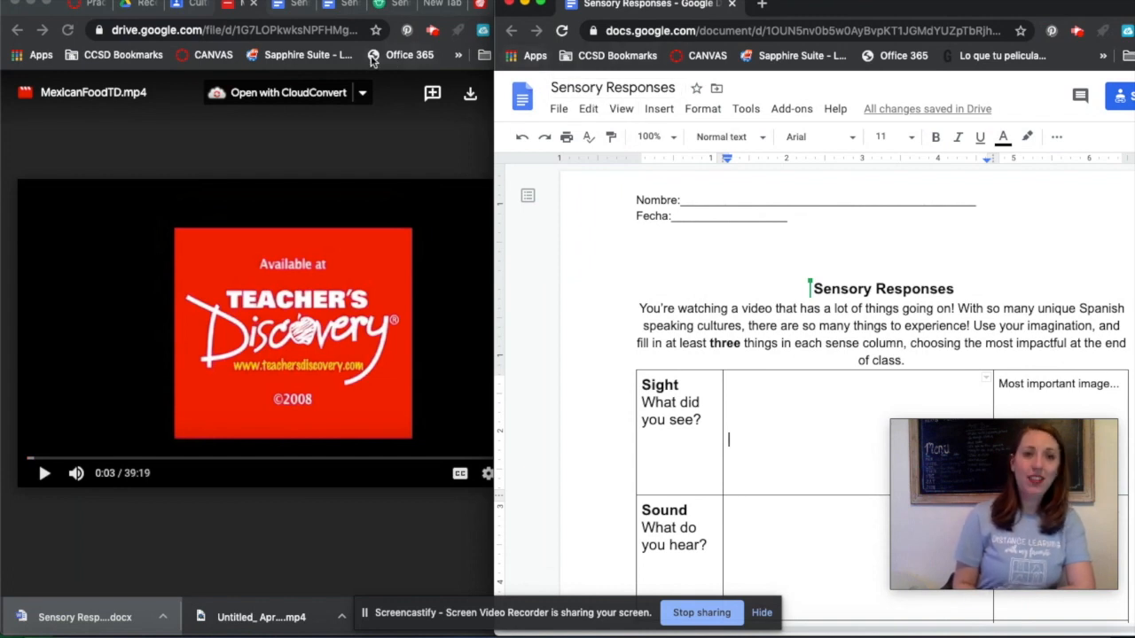
{"action": "left_click", "coordinate": [429, 153]}
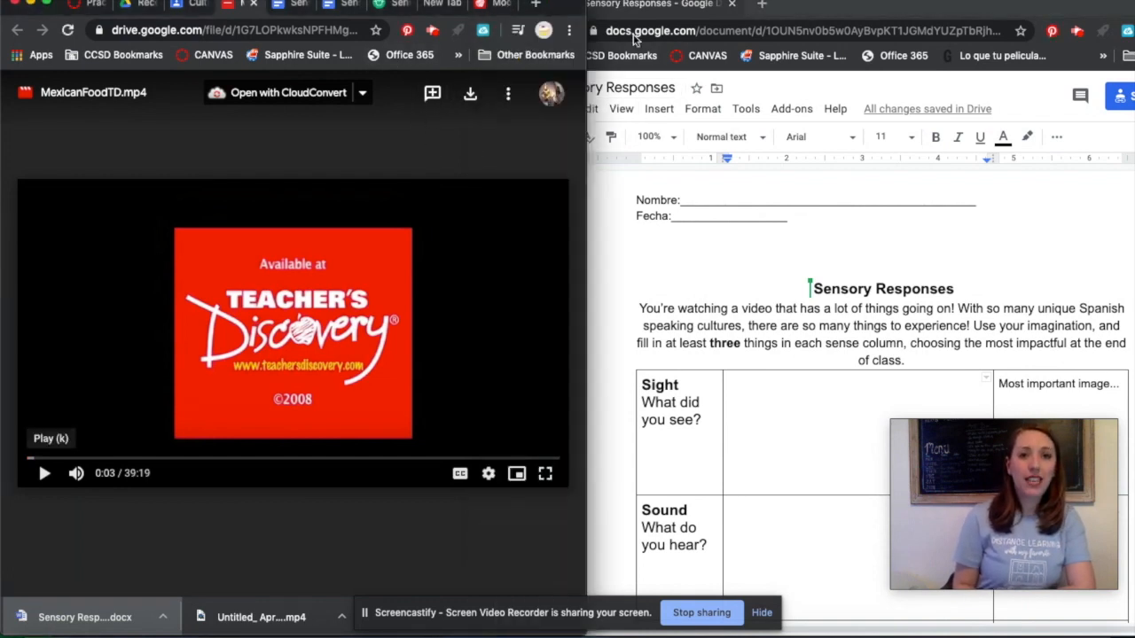
Step: Switch to Canvas and open the Modules page of the Spanish I course from the dashboard
{"action": "left_click", "coordinate": [47, 5]}
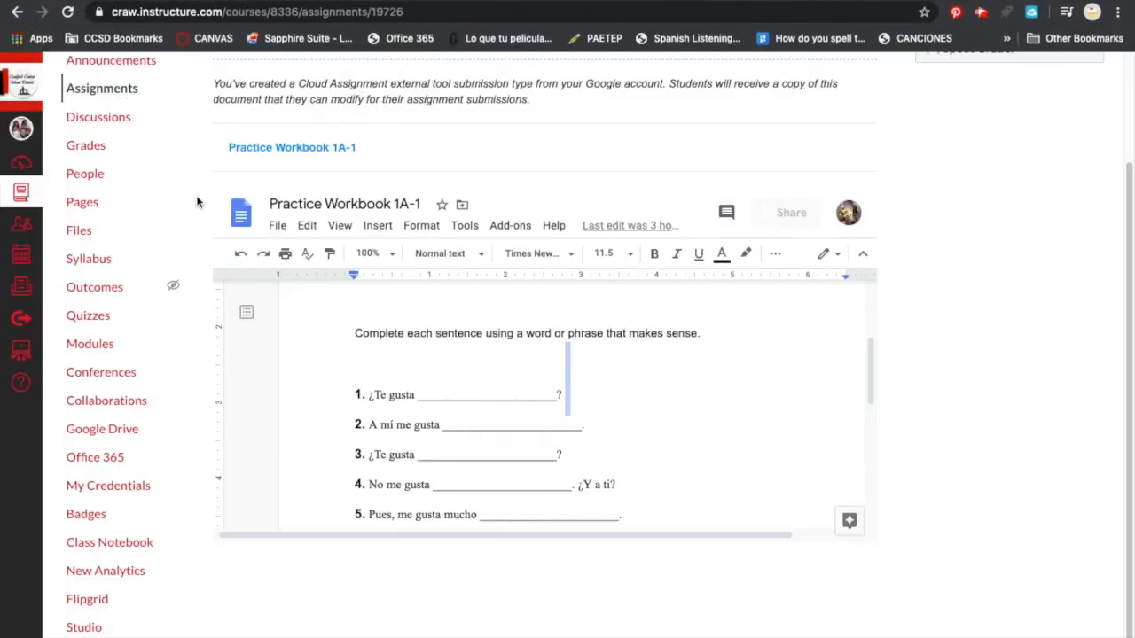
{"action": "scroll", "coordinate": [122, 172], "scroll_direction": "up", "scroll_amount": 3}
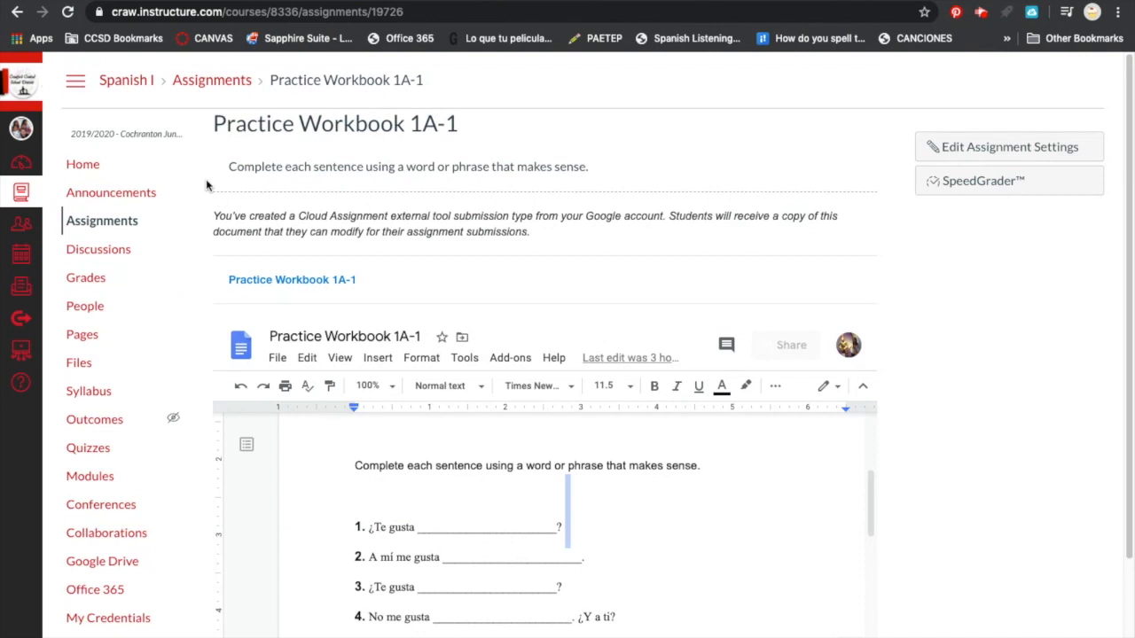
{"action": "left_click", "coordinate": [19, 168]}
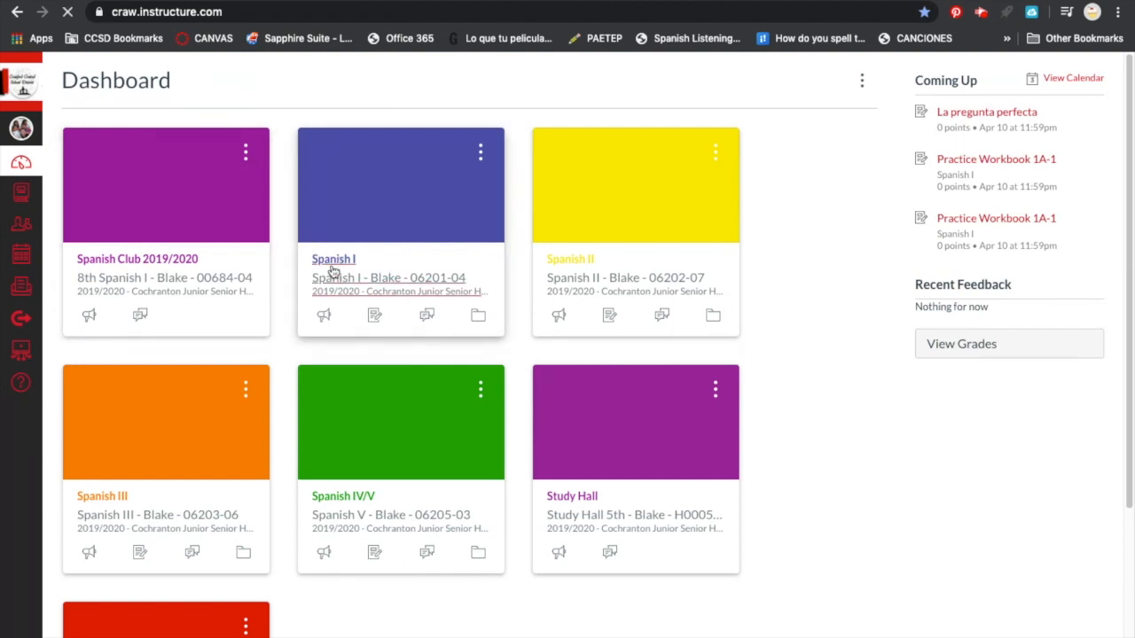
{"action": "left_click", "coordinate": [332, 259]}
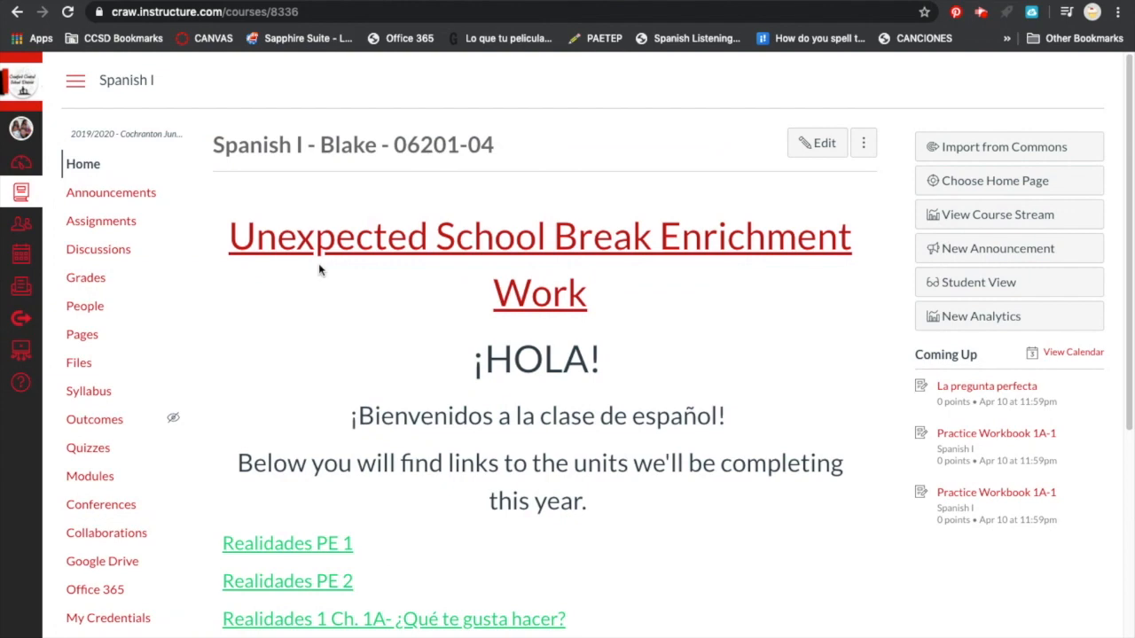
{"action": "scroll", "coordinate": [310, 423], "scroll_direction": "down", "scroll_amount": 5}
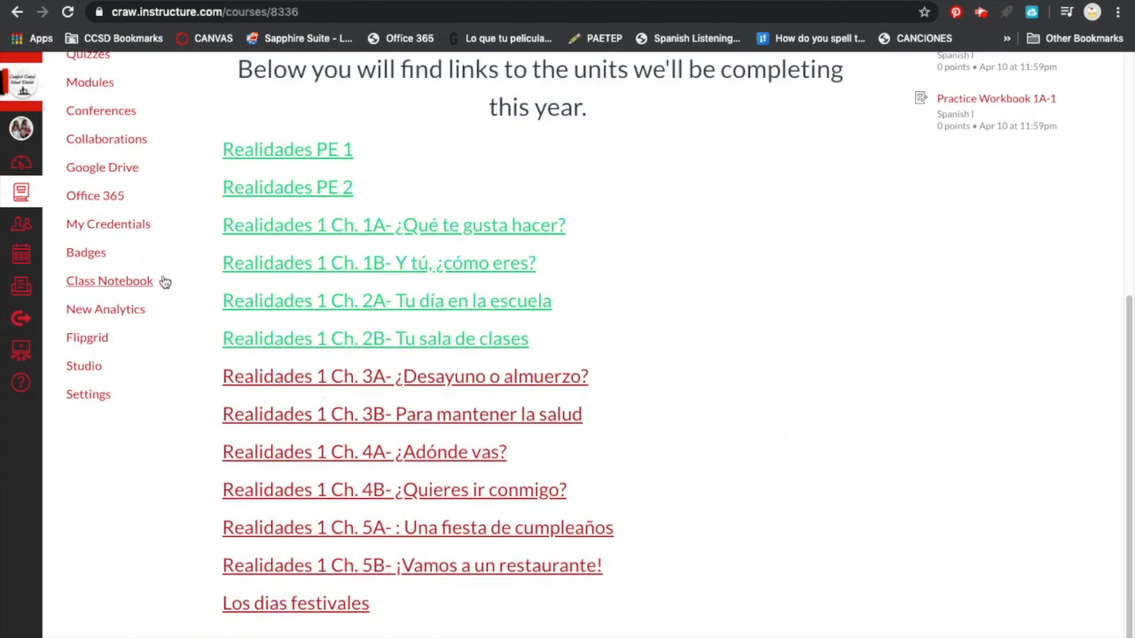
{"action": "scroll", "coordinate": [162, 281], "scroll_direction": "up", "scroll_amount": 1}
{"action": "left_click", "coordinate": [90, 155]}
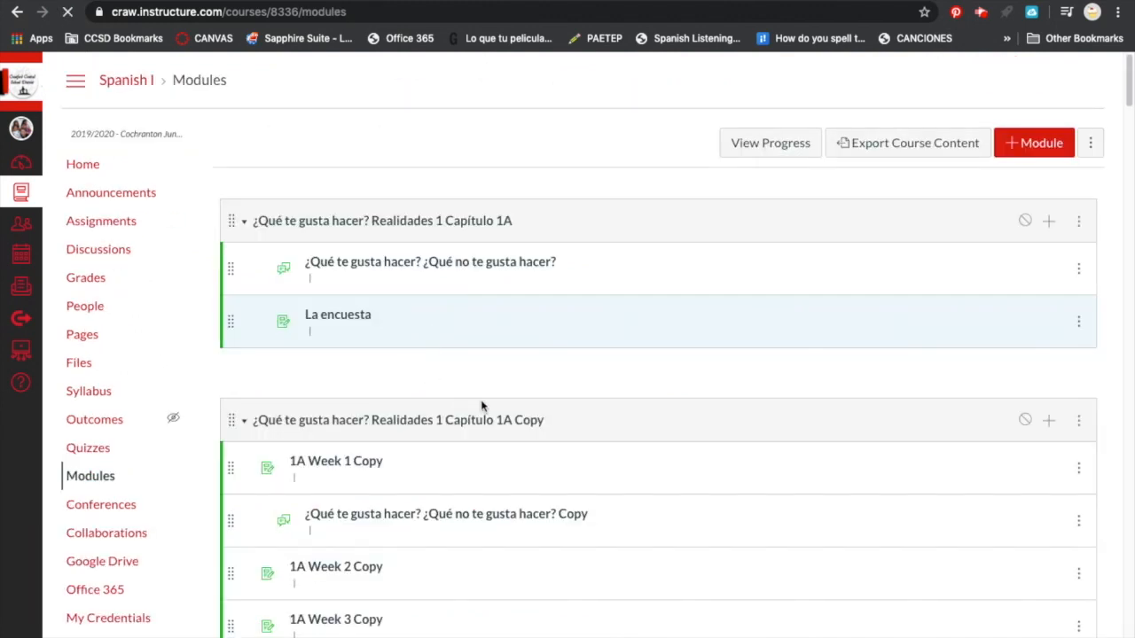
Step: Look through the Realidades 1 Capítulo 3A module for the Mexican Food Interactive Video entry under 3A Day 8
{"action": "scroll", "coordinate": [493, 411], "scroll_direction": "down", "scroll_amount": 20}
{"action": "scroll", "coordinate": [494, 412], "scroll_direction": "down", "scroll_amount": 5}
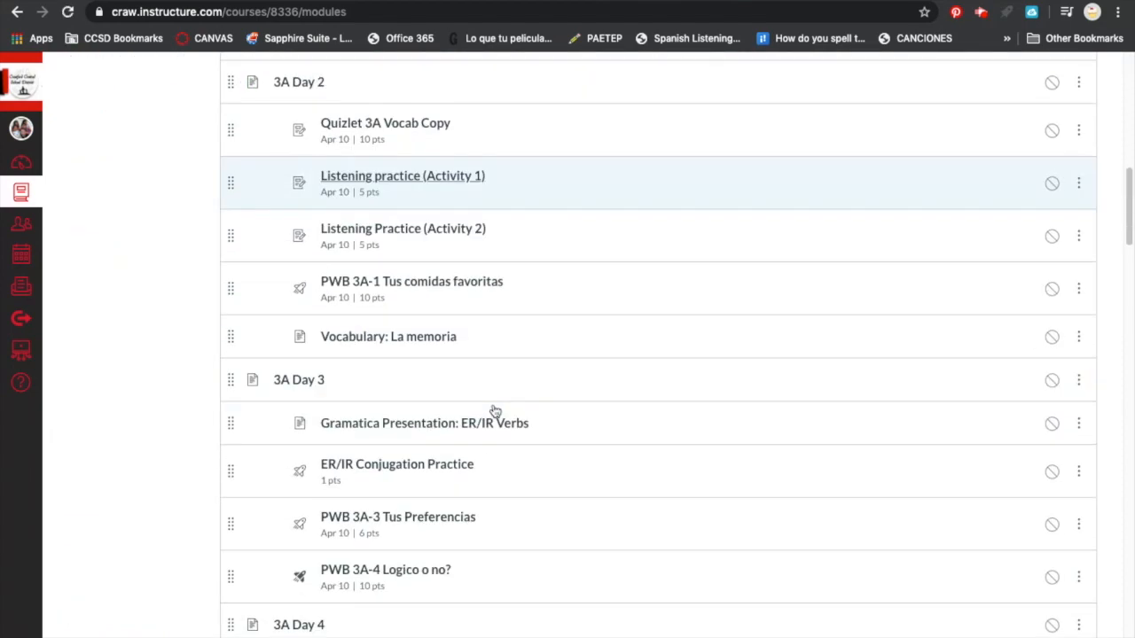
{"action": "scroll", "coordinate": [485, 412], "scroll_direction": "down", "scroll_amount": 20}
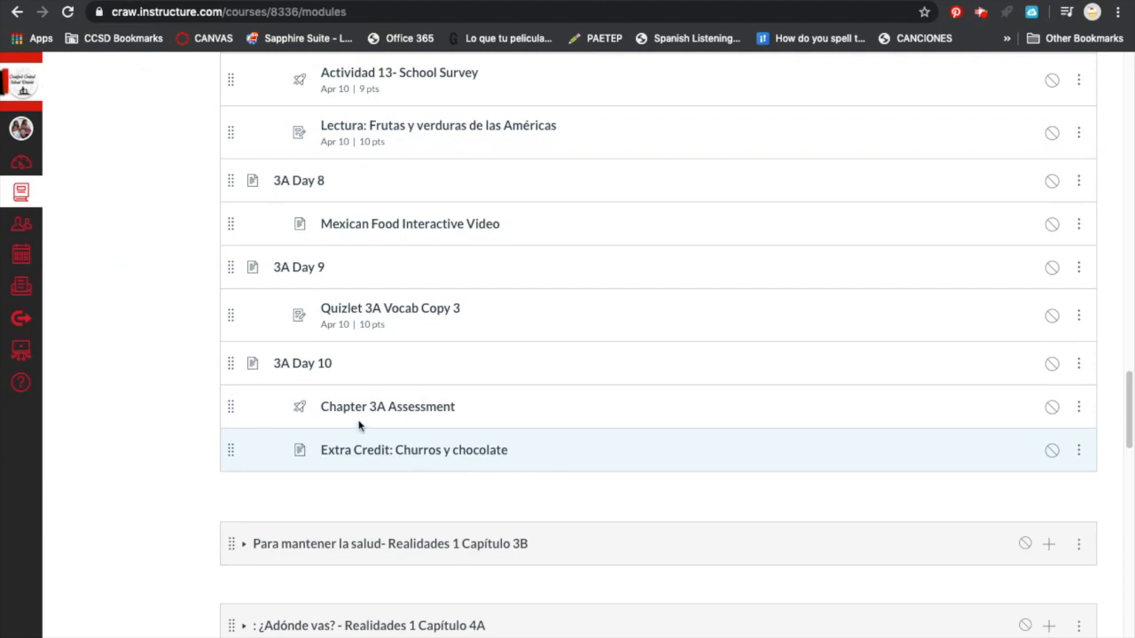
{"action": "scroll", "coordinate": [418, 413], "scroll_direction": "up", "scroll_amount": 1}
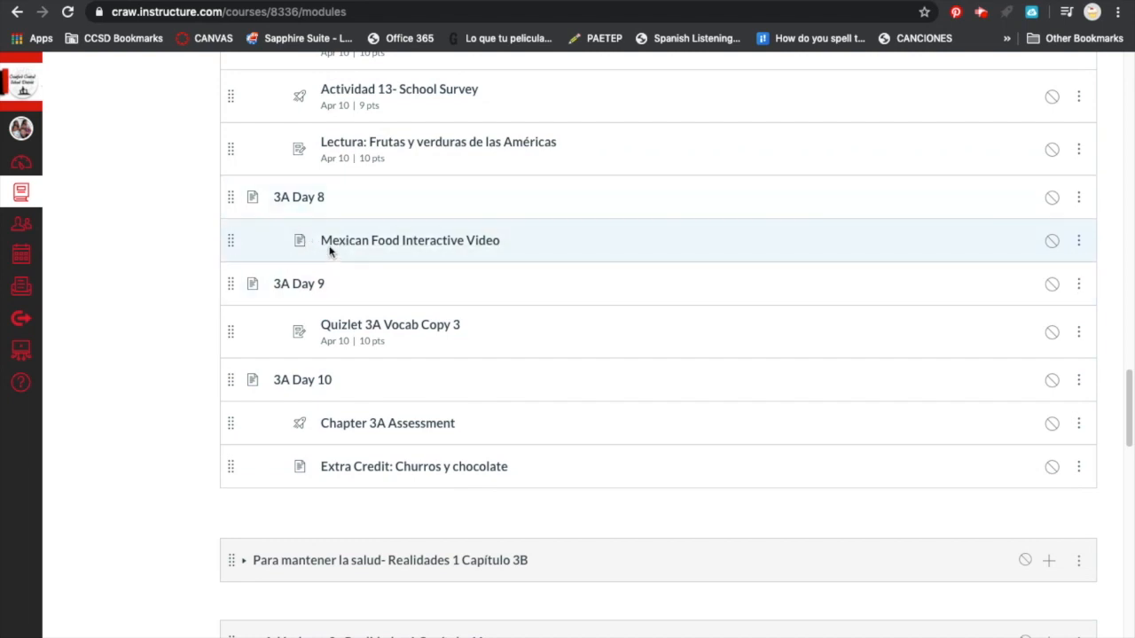
{"action": "scroll", "coordinate": [177, 248], "scroll_direction": "up", "scroll_amount": 15}
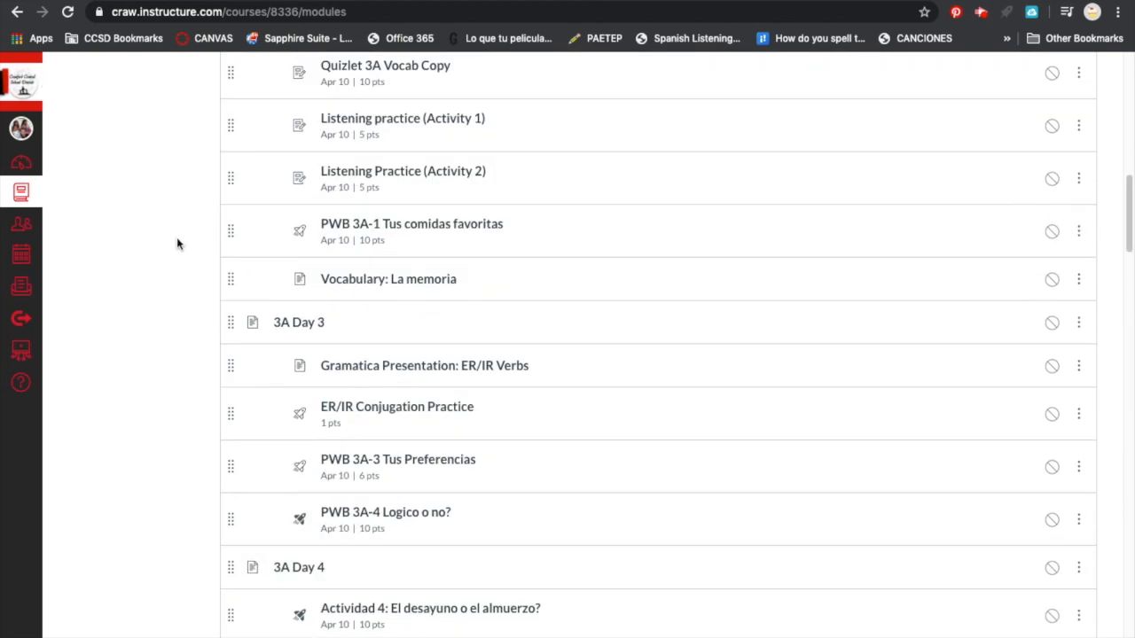
{"action": "scroll", "coordinate": [178, 244], "scroll_direction": "up", "scroll_amount": 5}
Step: List all Canvas courses and open the Intro to Spanish Q2 course (00681-74-2A) from the past enrollments
{"action": "left_click", "coordinate": [20, 193]}
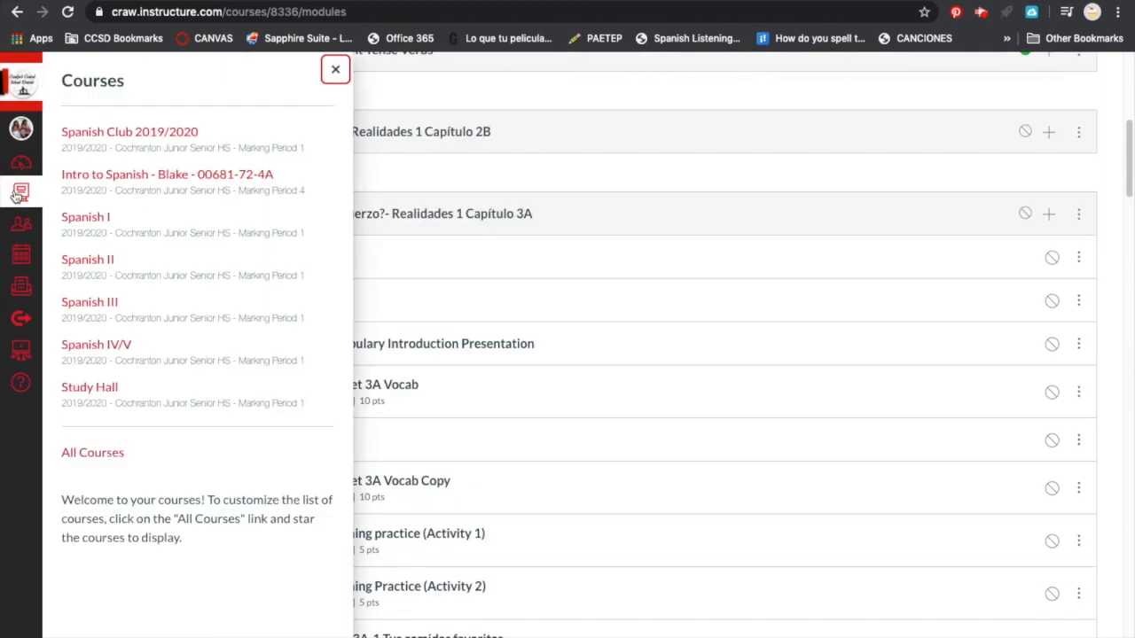
{"action": "left_click", "coordinate": [102, 455]}
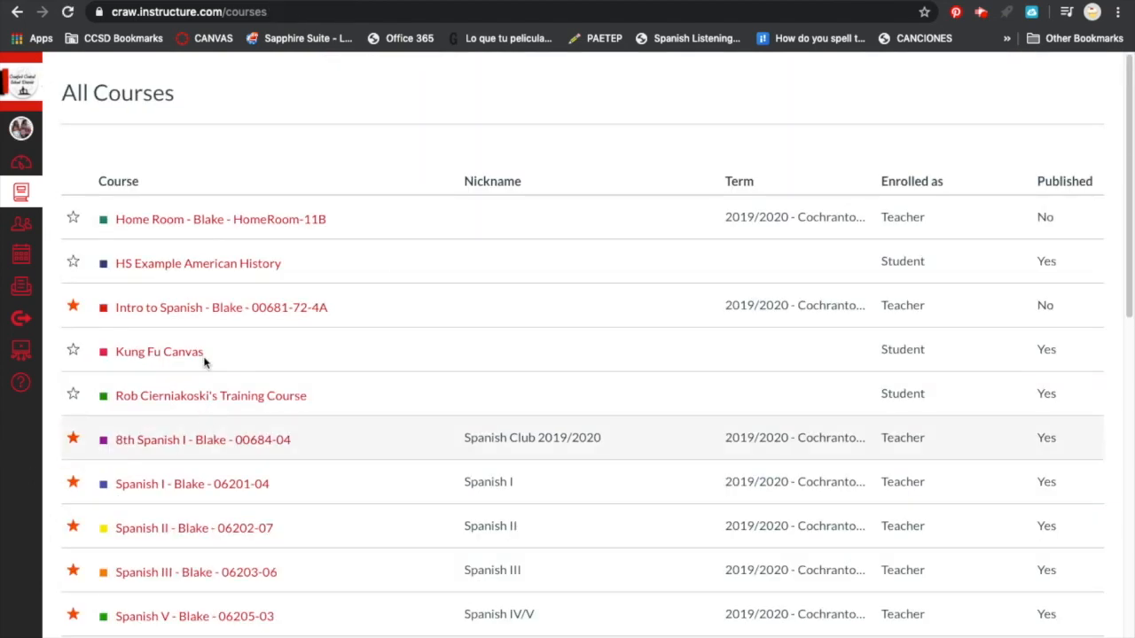
{"action": "scroll", "coordinate": [208, 372], "scroll_direction": "down", "scroll_amount": 5}
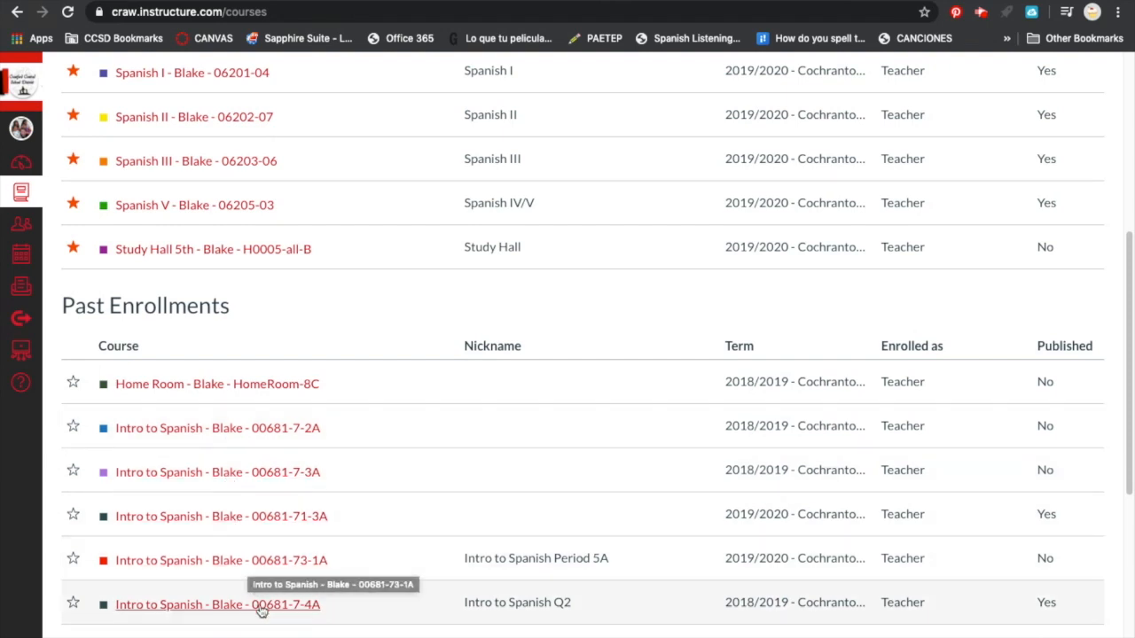
{"action": "scroll", "coordinate": [255, 607], "scroll_direction": "down", "scroll_amount": 1}
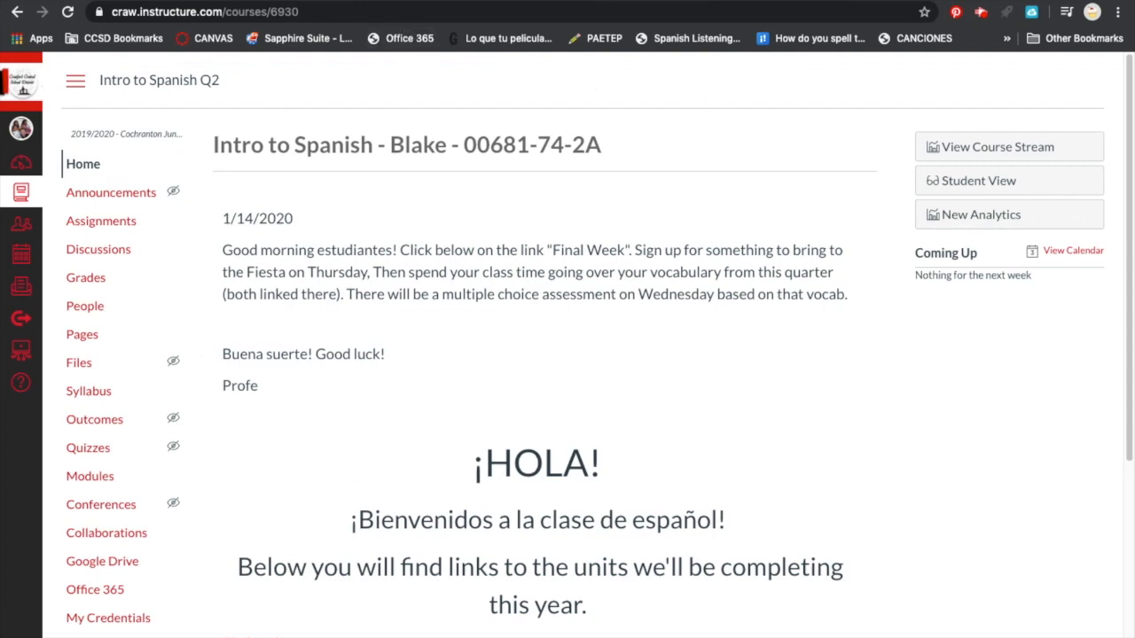
Step: Open the course's Mexican Food Video page and examine its embedded video and Google Docs worksheet
{"action": "scroll", "coordinate": [158, 196], "scroll_direction": "down", "scroll_amount": 4}
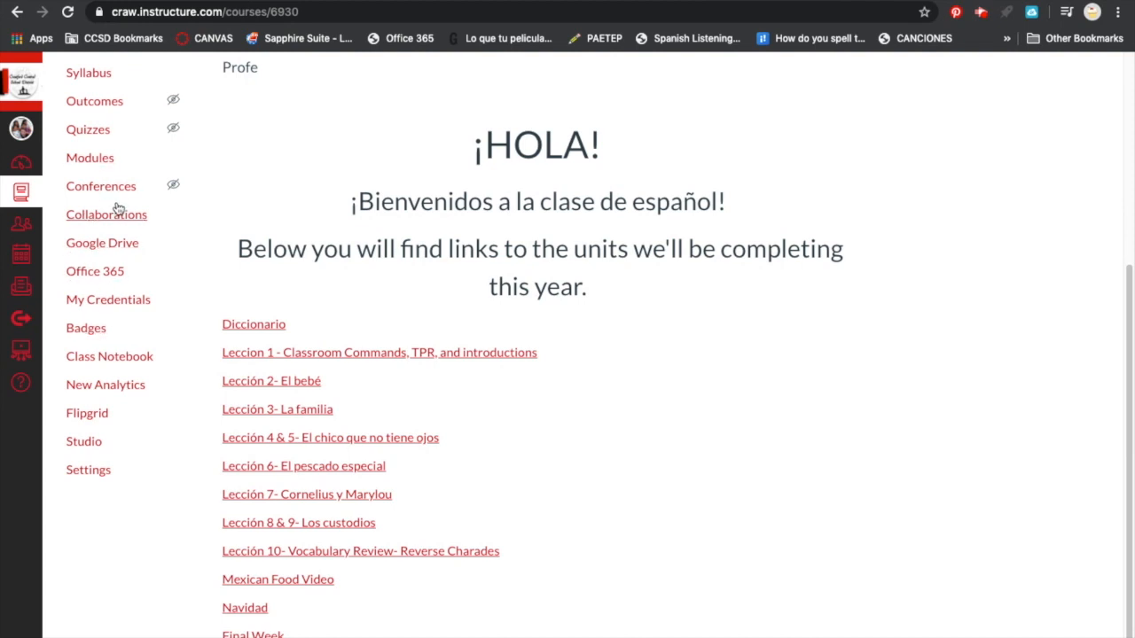
{"action": "left_click", "coordinate": [299, 583]}
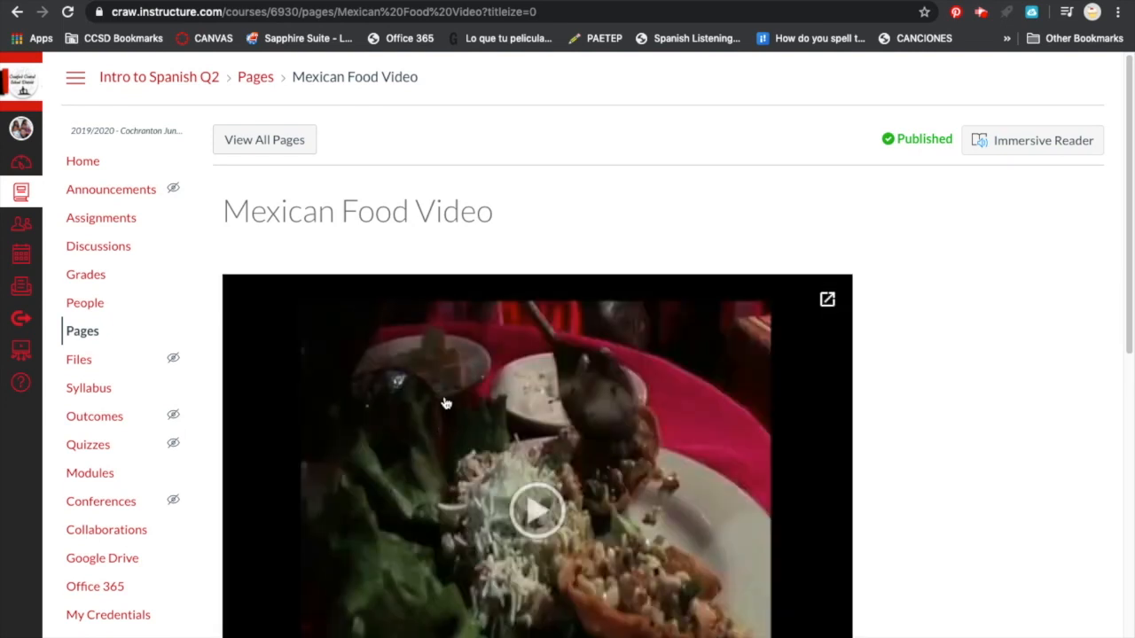
{"action": "scroll", "coordinate": [446, 404], "scroll_direction": "down", "scroll_amount": 3}
{"action": "scroll", "coordinate": [965, 538], "scroll_direction": "down", "scroll_amount": 4}
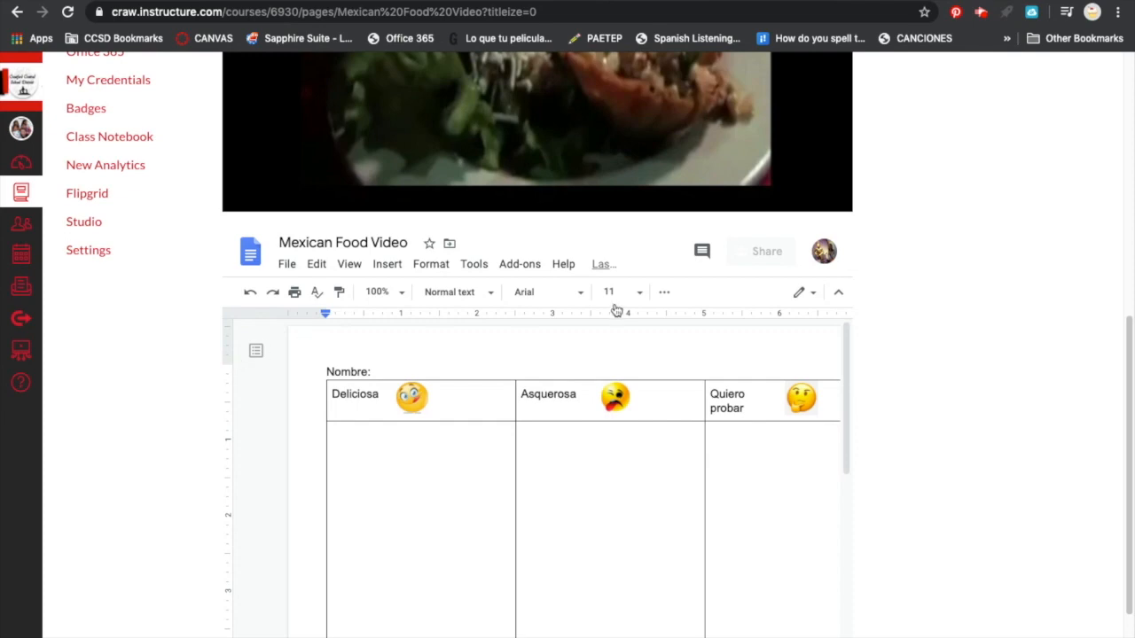
Step: Leave the Mexican Food Video page and open the Assignments page of the Spanish I course
{"action": "scroll", "coordinate": [1064, 367], "scroll_direction": "up", "scroll_amount": 6}
{"action": "scroll", "coordinate": [750, 383], "scroll_direction": "down", "scroll_amount": 6}
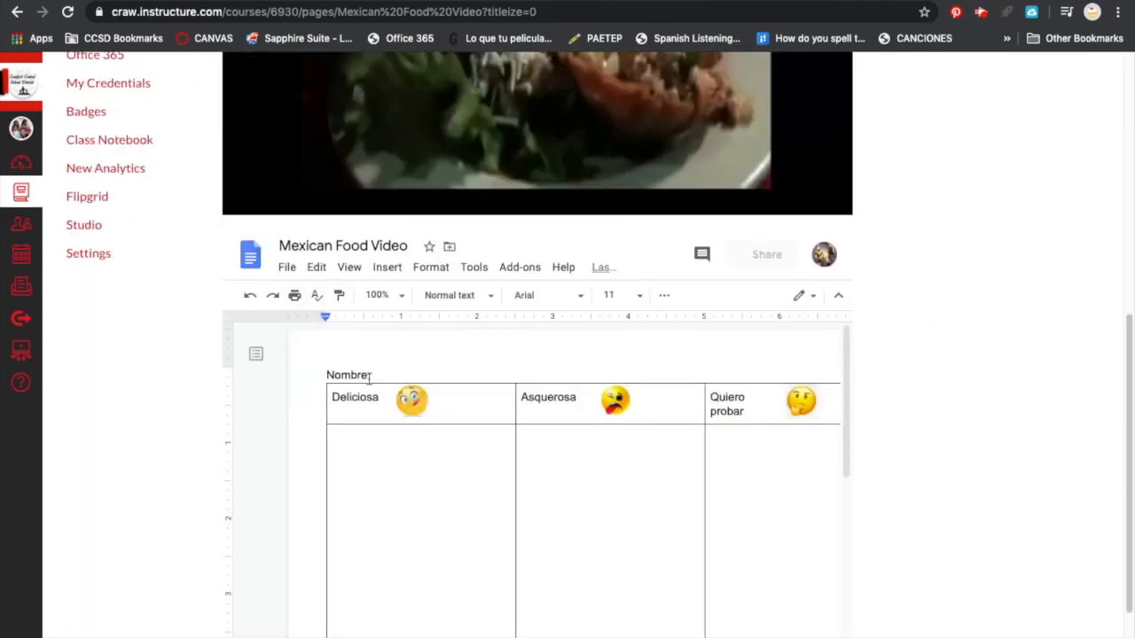
{"action": "scroll", "coordinate": [490, 466], "scroll_direction": "up", "scroll_amount": 6}
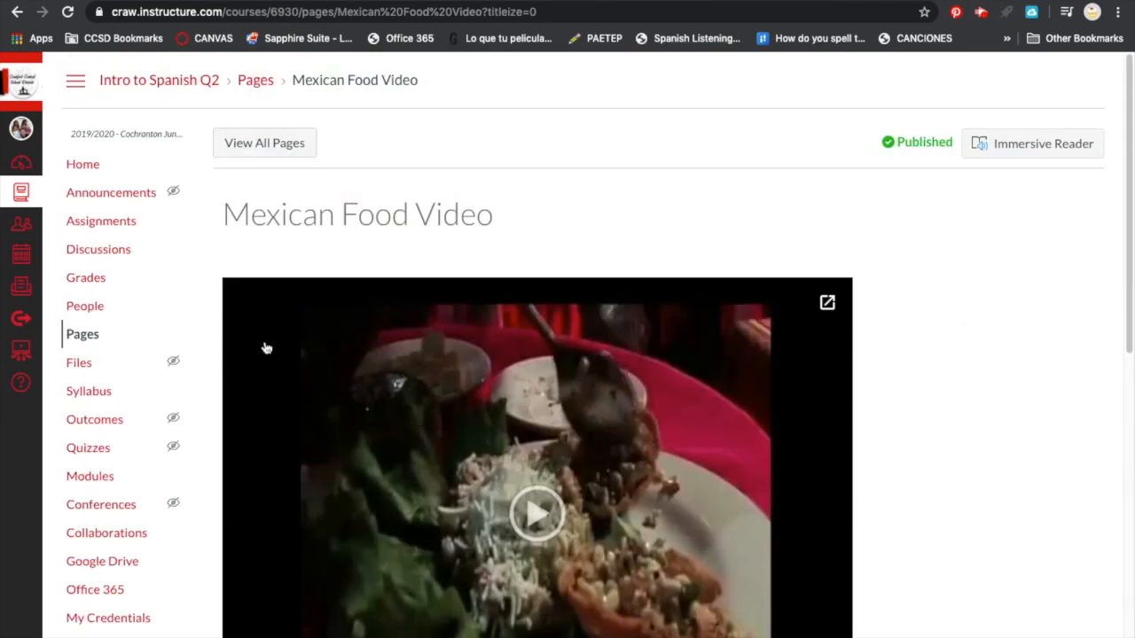
{"action": "left_click", "coordinate": [23, 192]}
{"action": "left_click", "coordinate": [86, 221]}
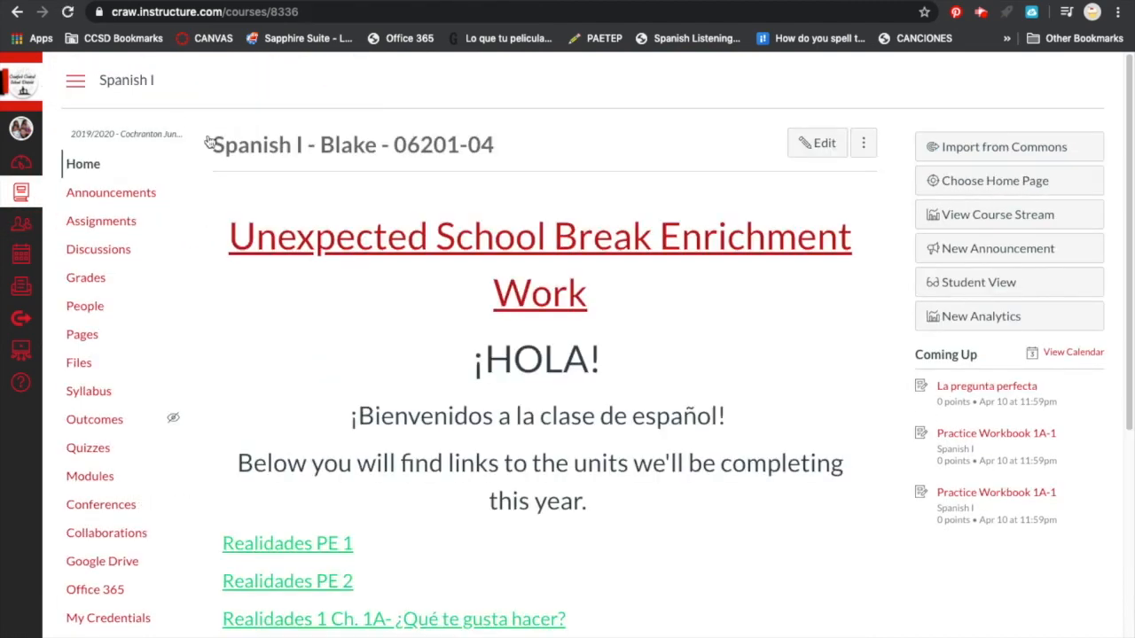
{"action": "left_click", "coordinate": [104, 229]}
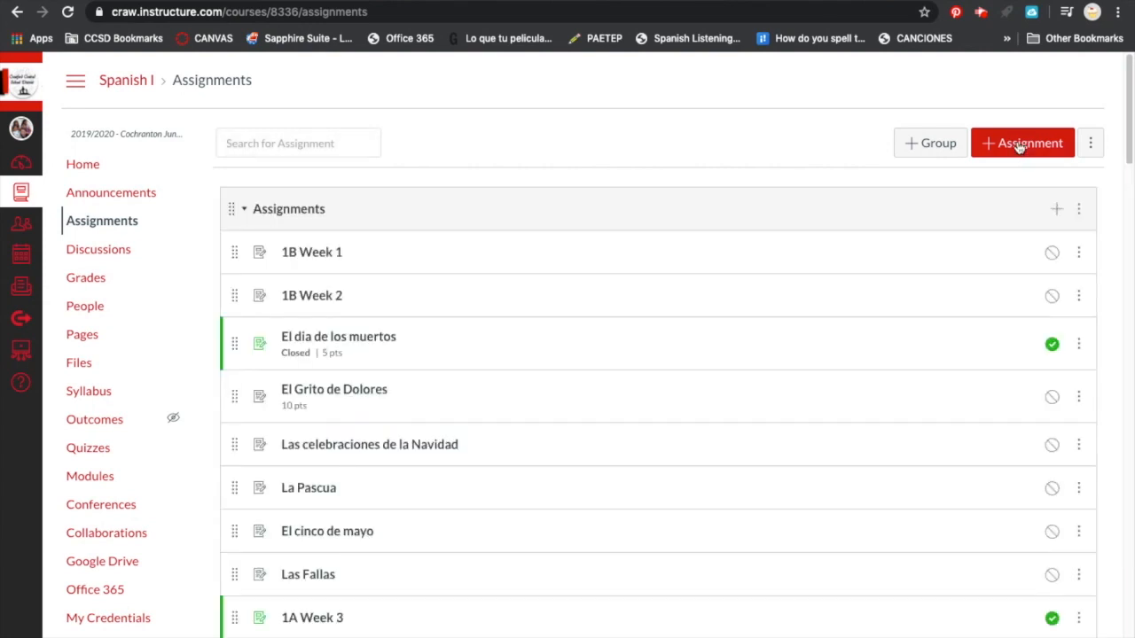
Step: Create a new assignment named "Culture of Mexican Food" and start its description
{"action": "left_click", "coordinate": [1018, 147]}
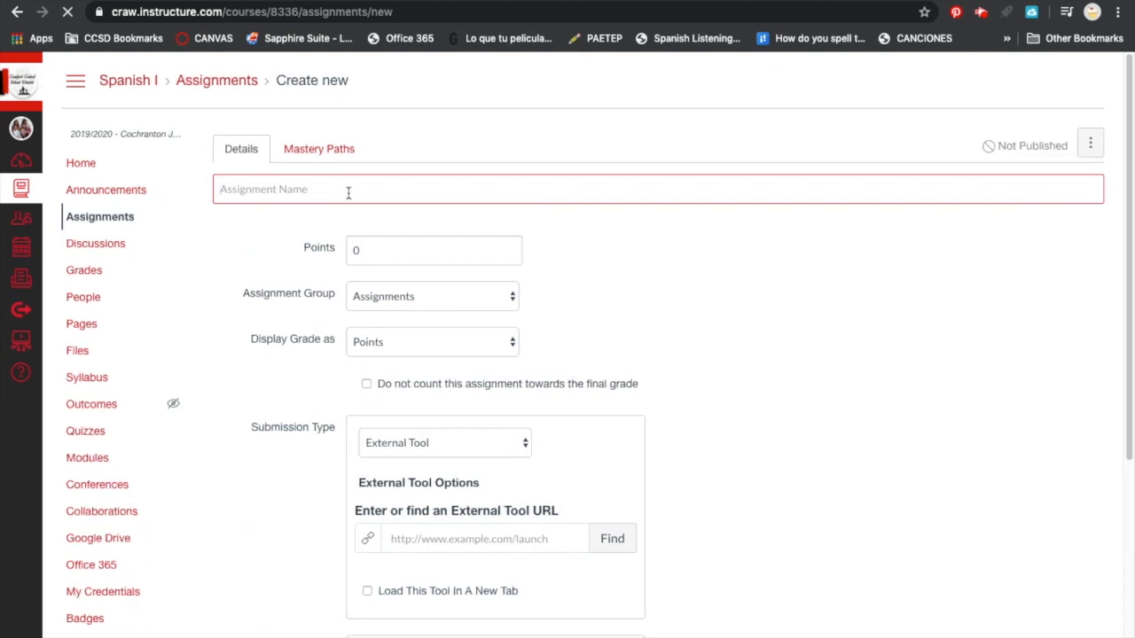
{"action": "type", "text": "Culture of Mexican Food"}
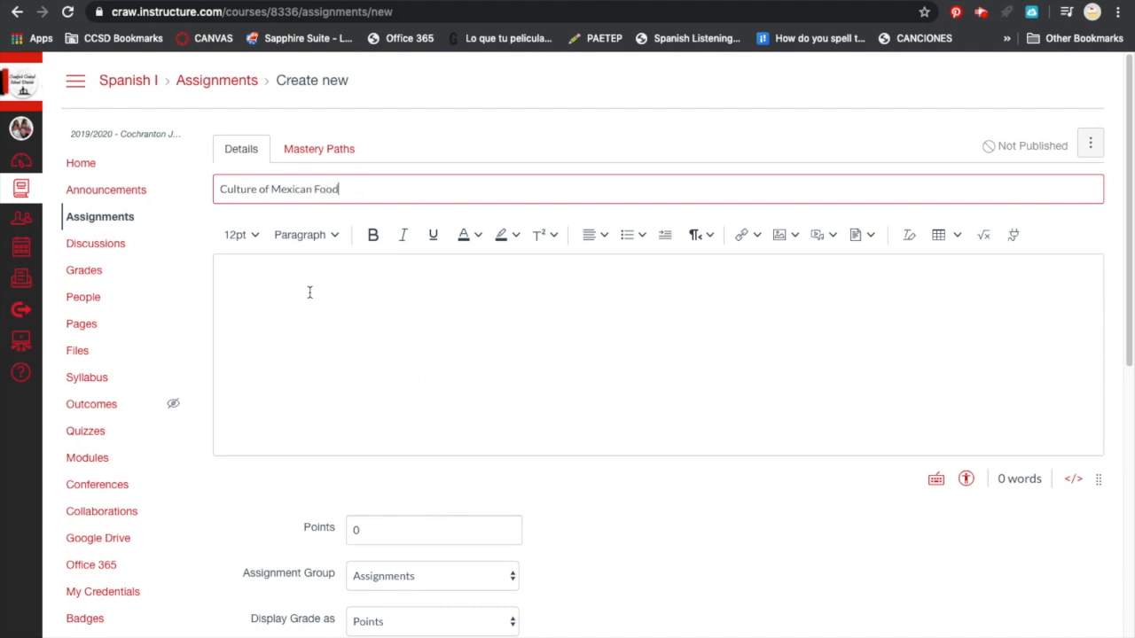
{"action": "left_click", "coordinate": [309, 293]}
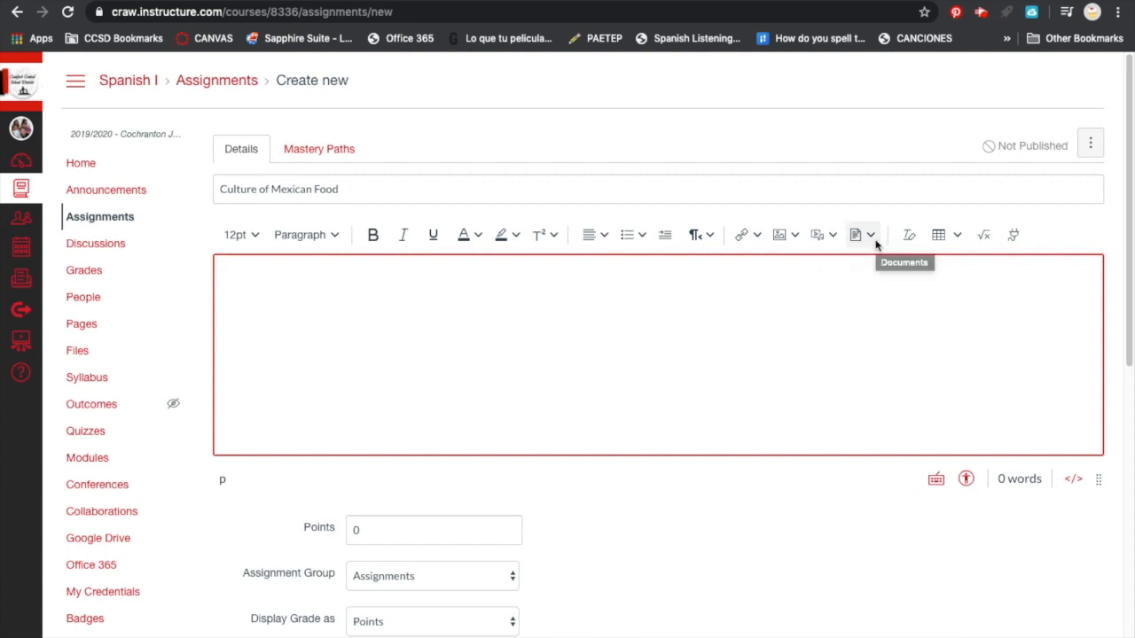
Step: Look through the external apps that can be inserted into the assignment description and close the list
{"action": "left_click", "coordinate": [1011, 236]}
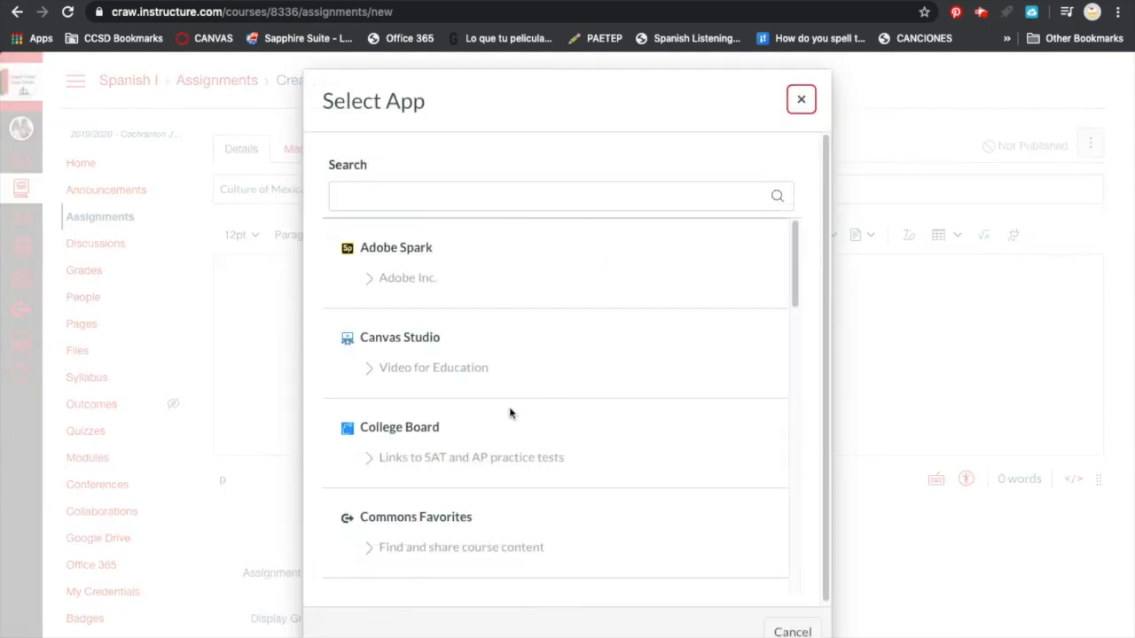
{"action": "scroll", "coordinate": [486, 414], "scroll_direction": "down", "scroll_amount": 14}
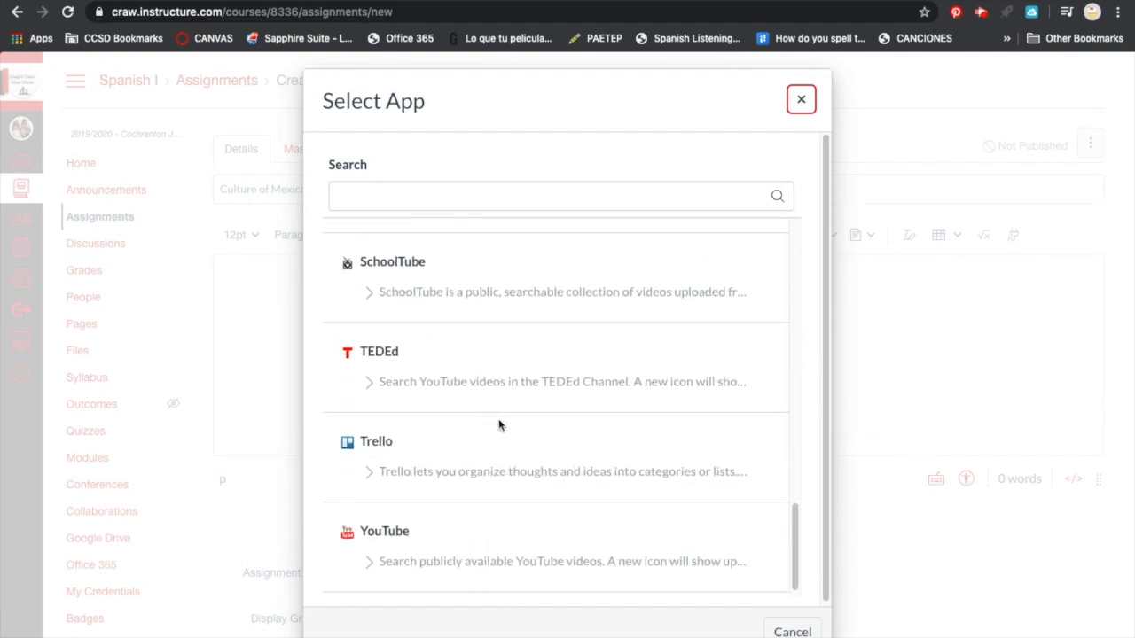
{"action": "scroll", "coordinate": [499, 424], "scroll_direction": "up", "scroll_amount": 2}
{"action": "scroll", "coordinate": [499, 425], "scroll_direction": "up", "scroll_amount": 10}
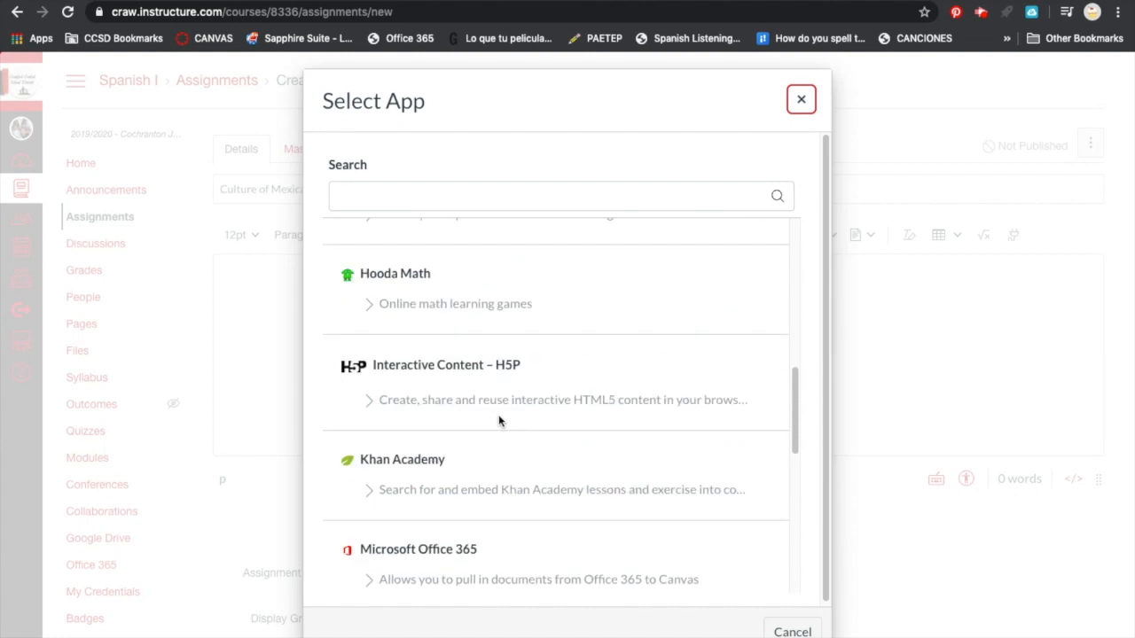
{"action": "scroll", "coordinate": [508, 416], "scroll_direction": "up", "scroll_amount": 1}
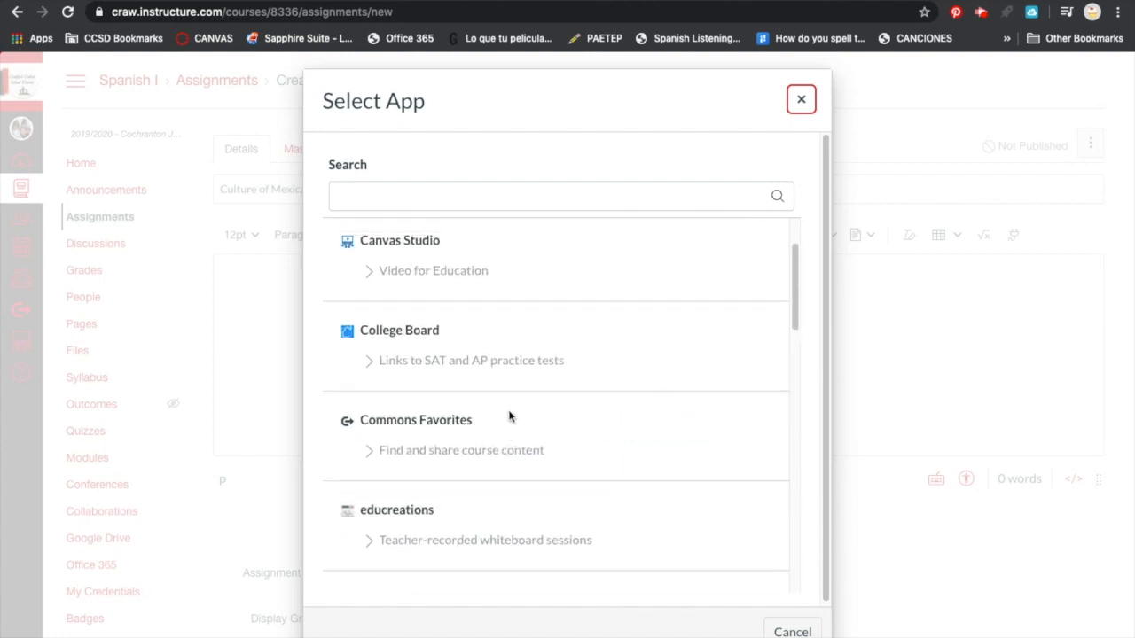
{"action": "scroll", "coordinate": [508, 416], "scroll_direction": "up", "scroll_amount": 2}
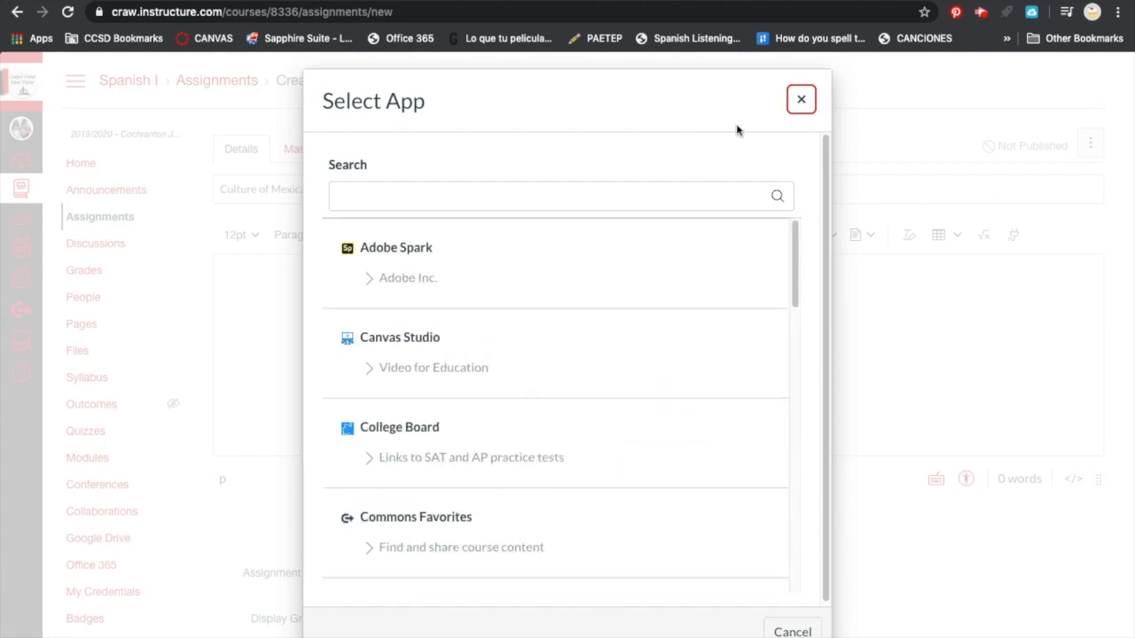
{"action": "left_click", "coordinate": [801, 101]}
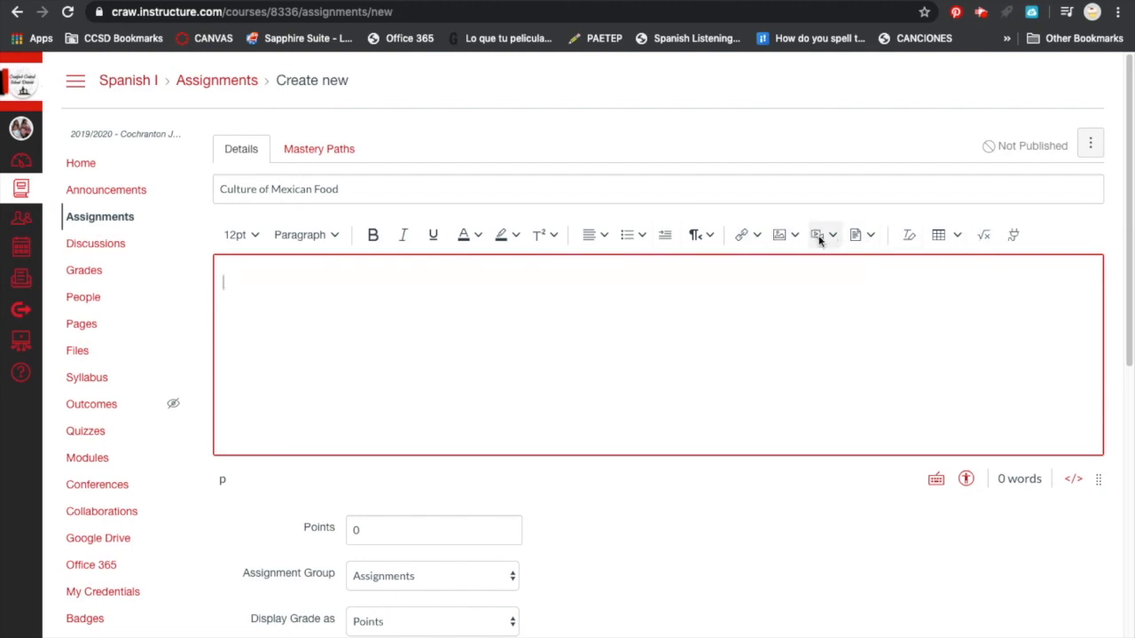
Step: Start an external link in the assignment description and copy the web address of MexicanFoodTD.mp4 from its Google Drive page
{"action": "left_click", "coordinate": [749, 239]}
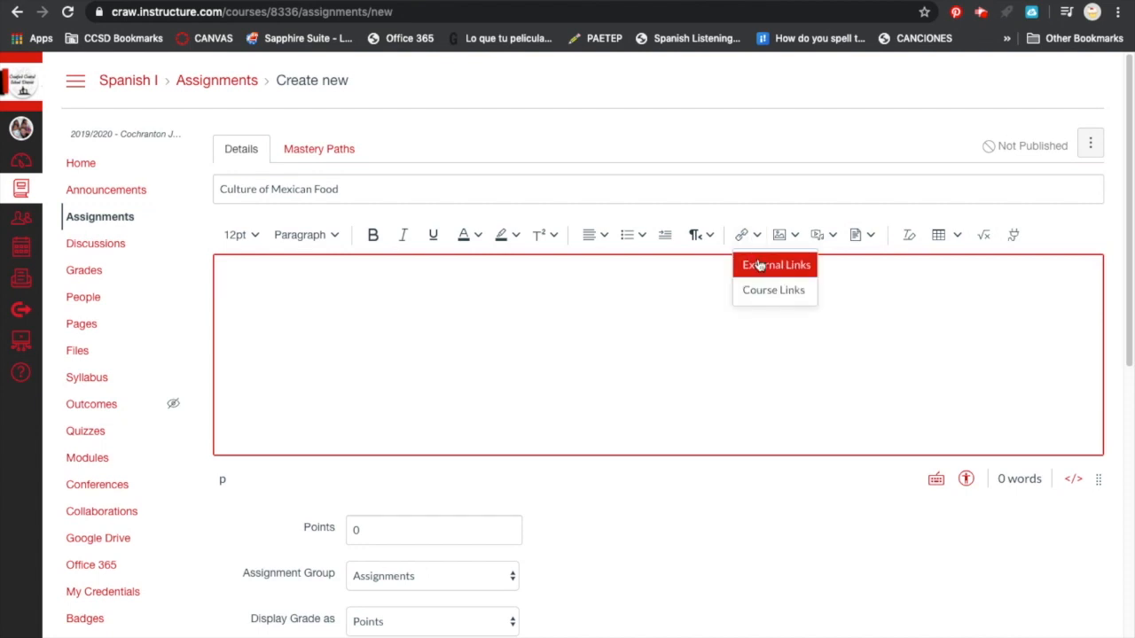
{"action": "left_click", "coordinate": [760, 268]}
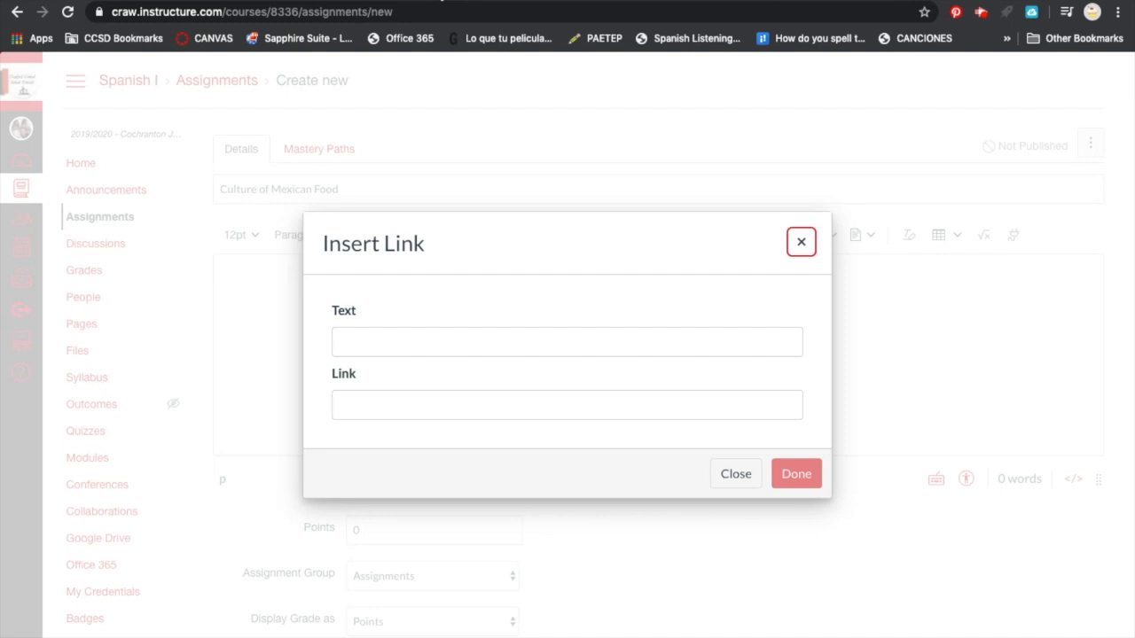
{"action": "left_click", "coordinate": [441, 1]}
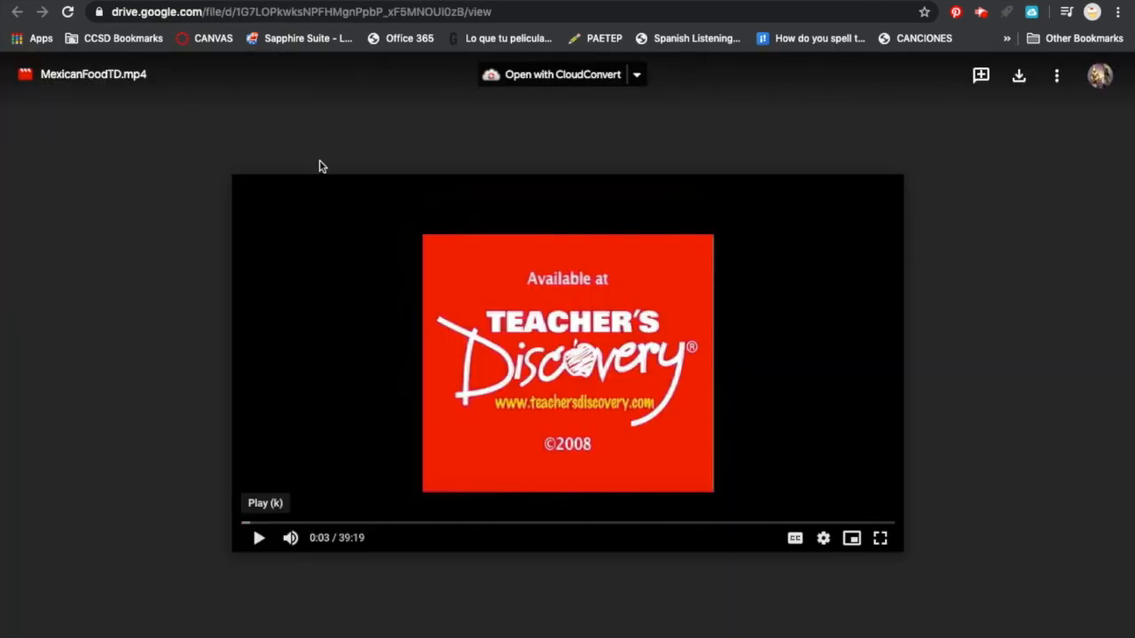
{"action": "left_click", "coordinate": [262, 14]}
{"action": "right_click", "coordinate": [261, 14]}
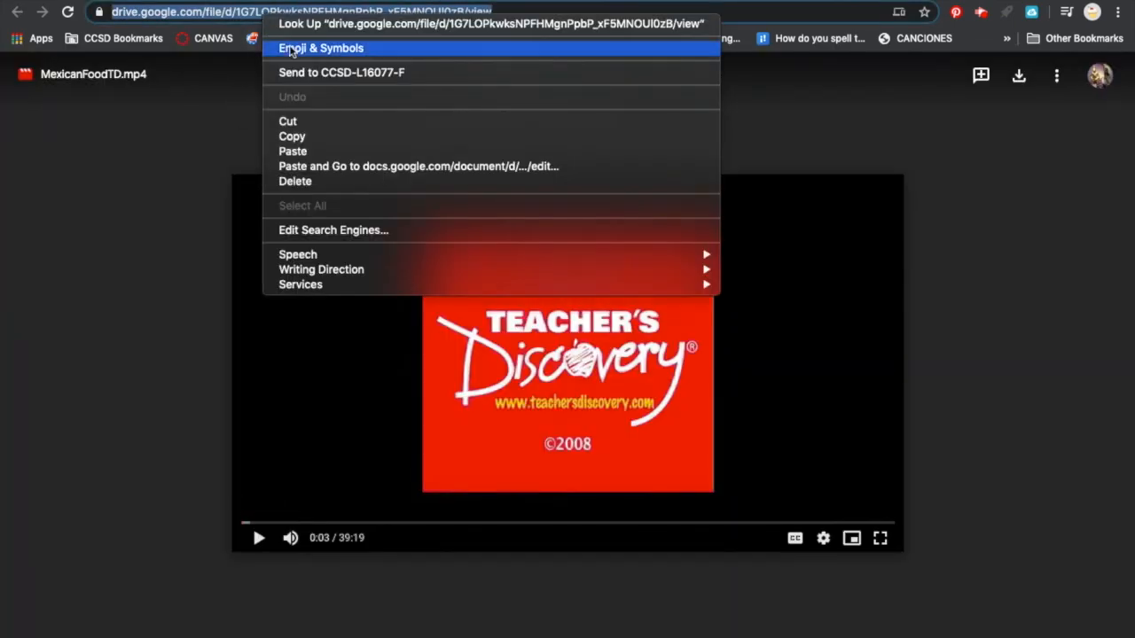
{"action": "left_click", "coordinate": [294, 136]}
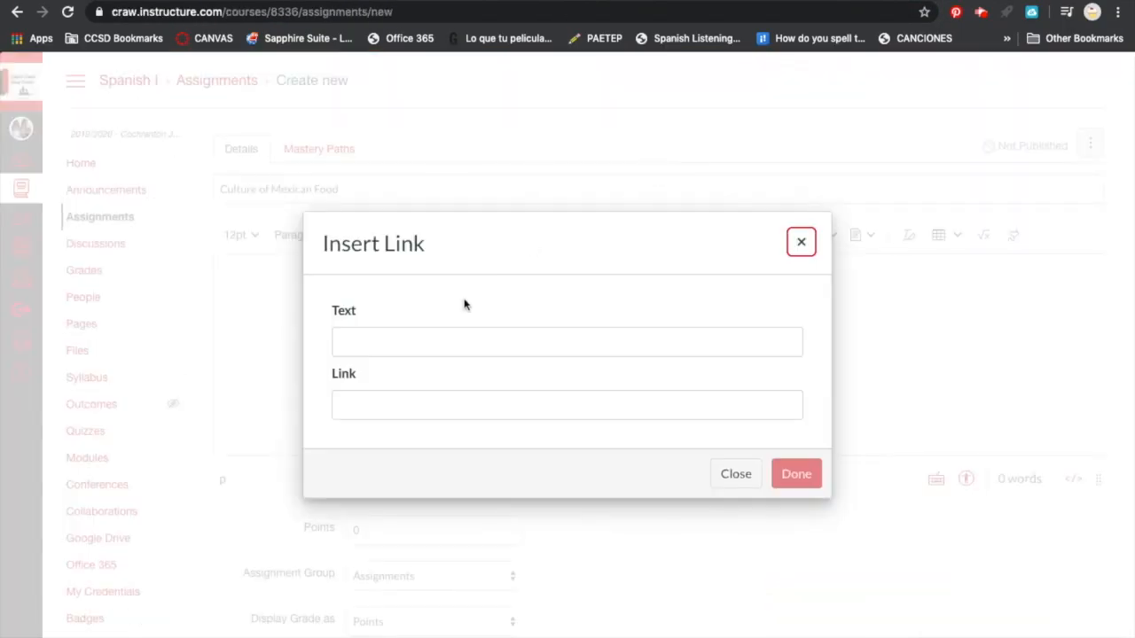
Step: Back in Canvas, insert the copied Drive video address into the description as a link with the text "Video"
{"action": "right_click", "coordinate": [426, 341]}
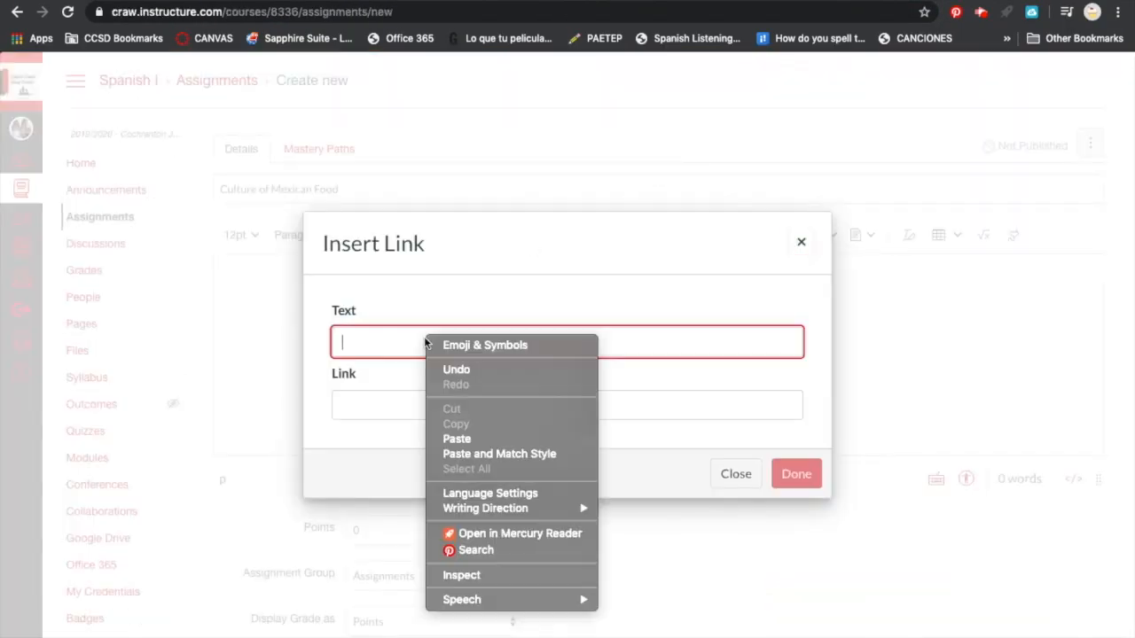
{"action": "left_click", "coordinate": [395, 409]}
{"action": "left_click", "coordinate": [401, 406]}
{"action": "right_click", "coordinate": [401, 406]}
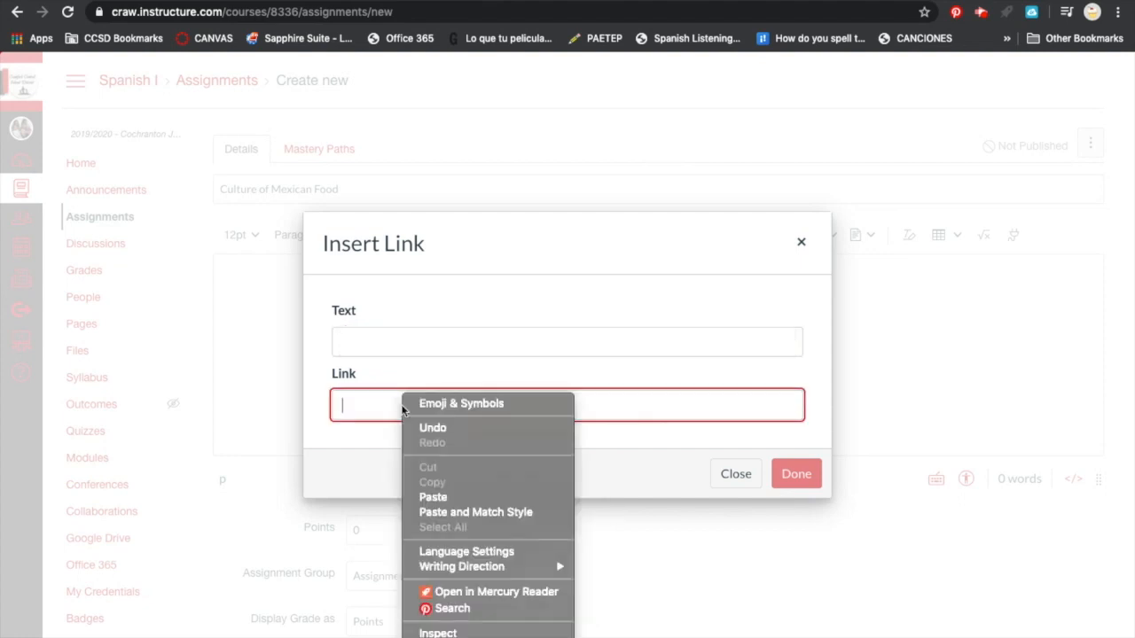
{"action": "left_click", "coordinate": [440, 498]}
{"action": "left_click", "coordinate": [405, 339]}
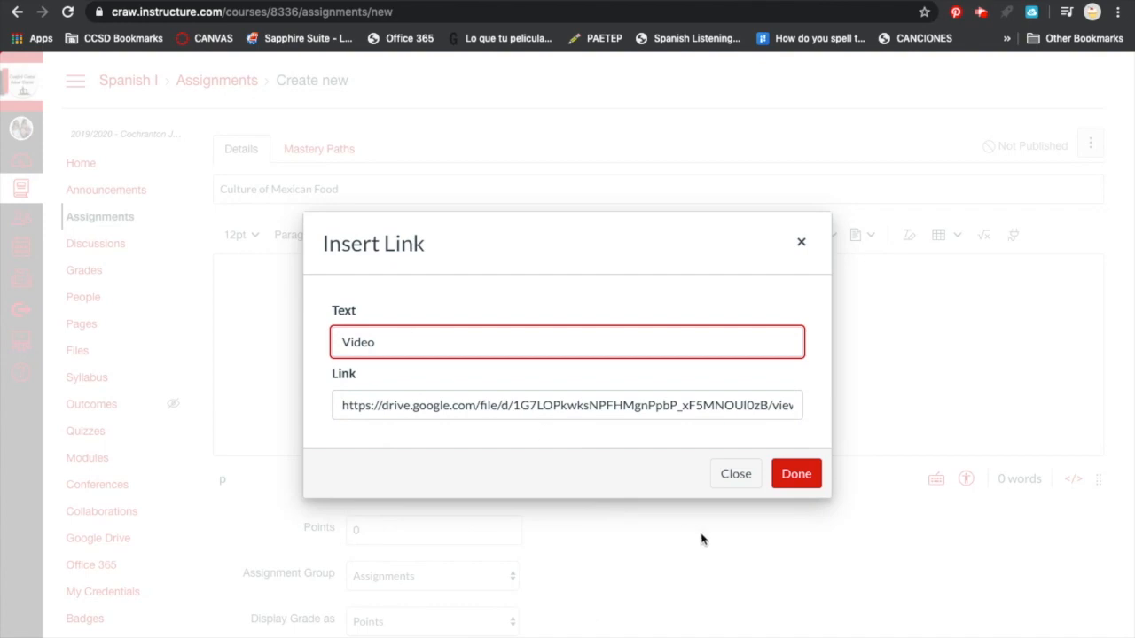
{"action": "left_click", "coordinate": [786, 470]}
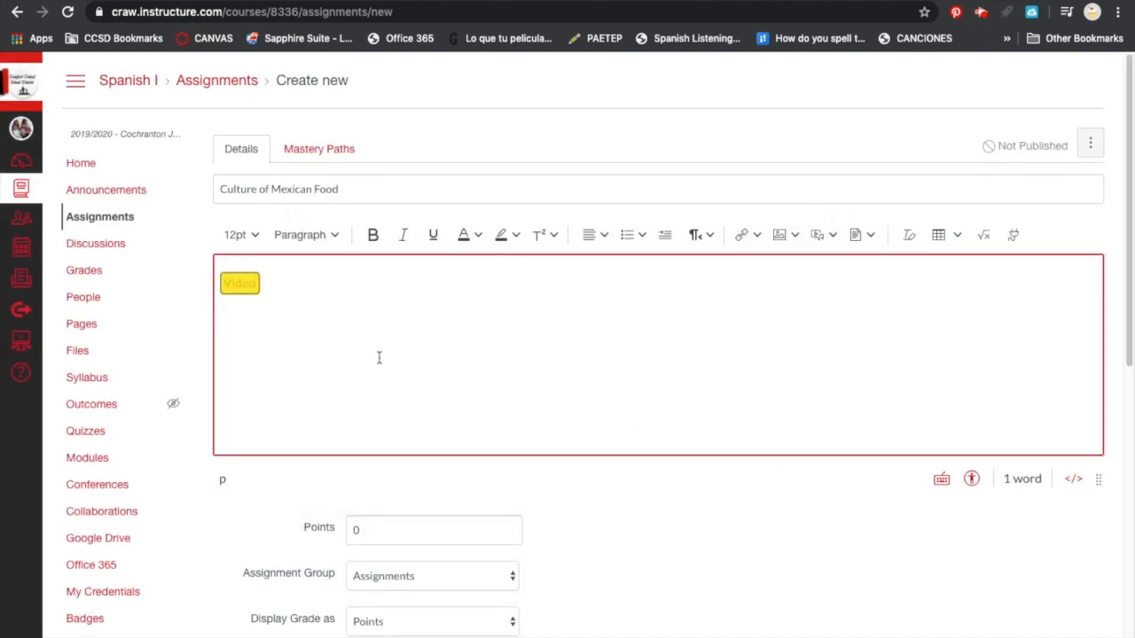